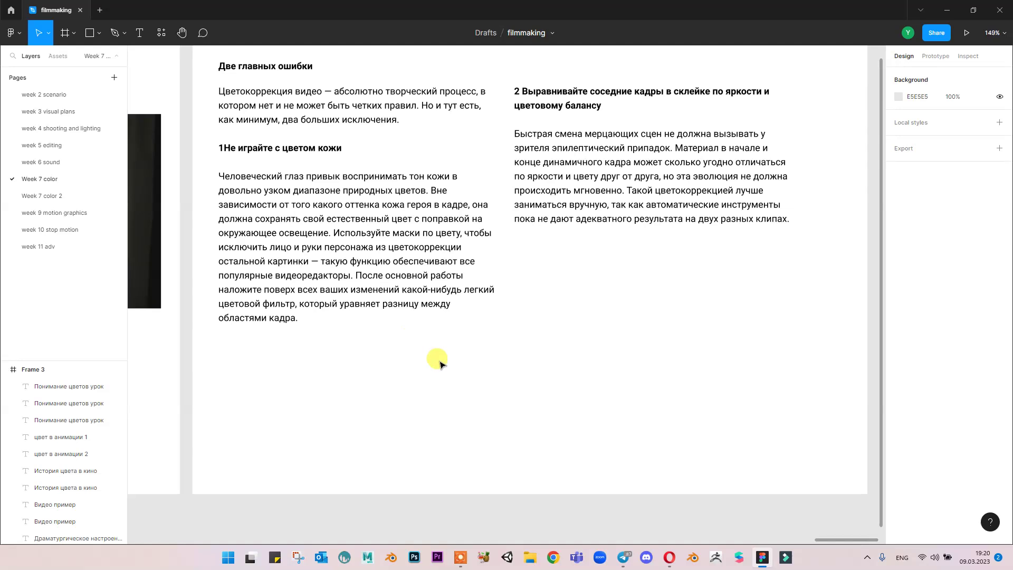
Step: Leave the Week 7 color frames and minimize the open Figma and Telegram windows to reach the desktop
scroll(474, 316, "down", 5)
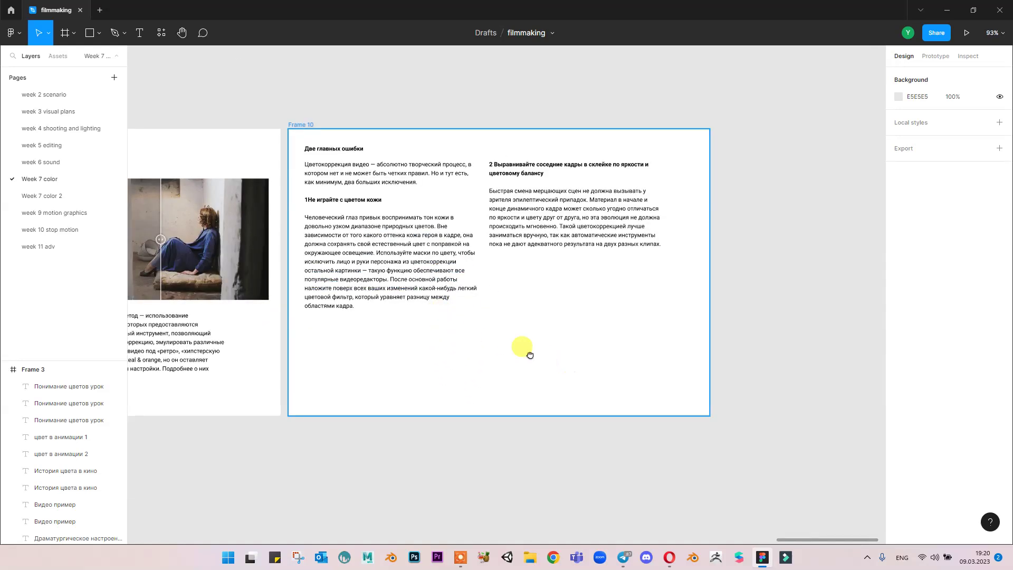
scroll(739, 310, "down", 5)
left_click_drag(649, 450, 701, 405)
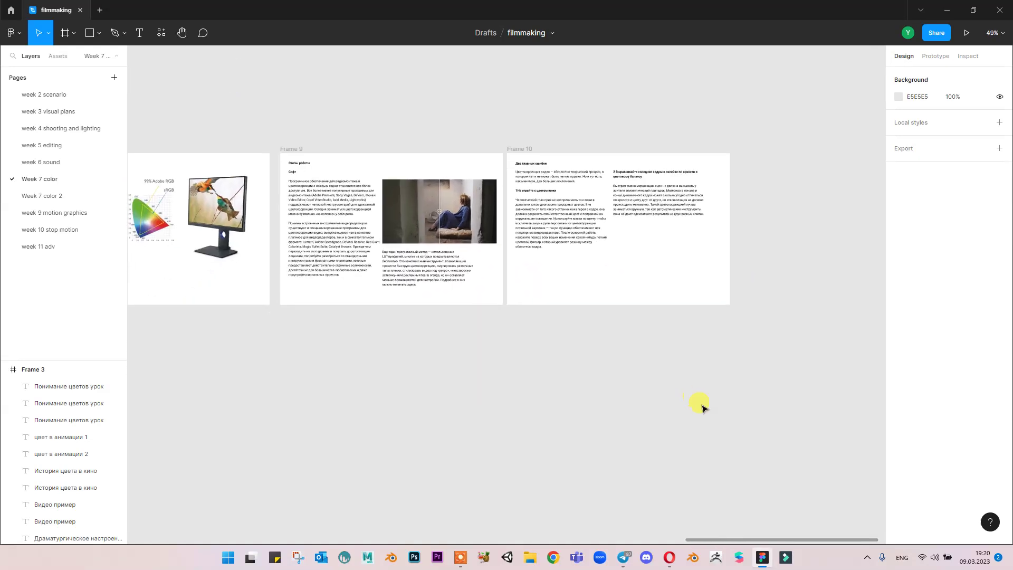
left_click(949, 9)
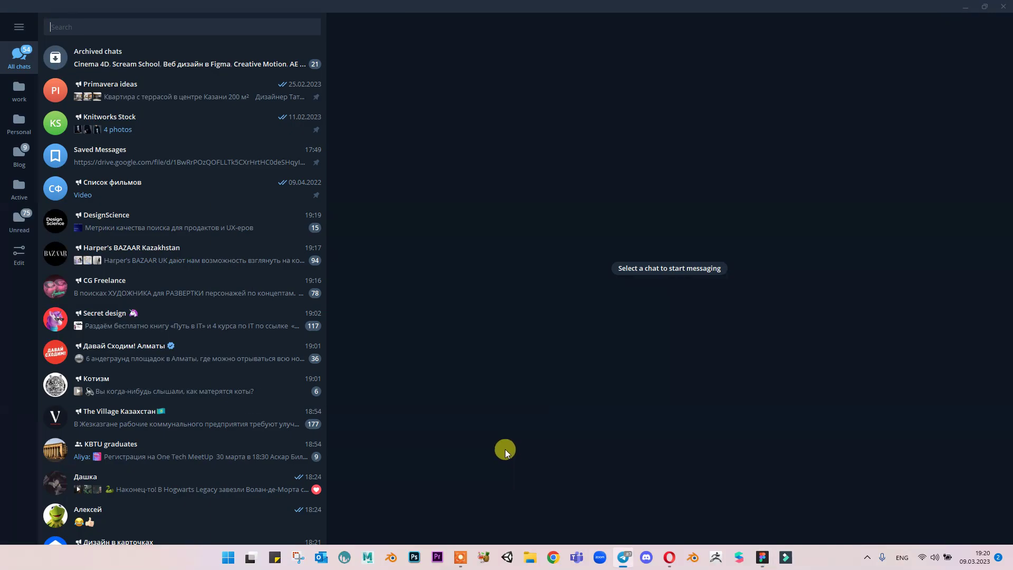
left_click(963, 6)
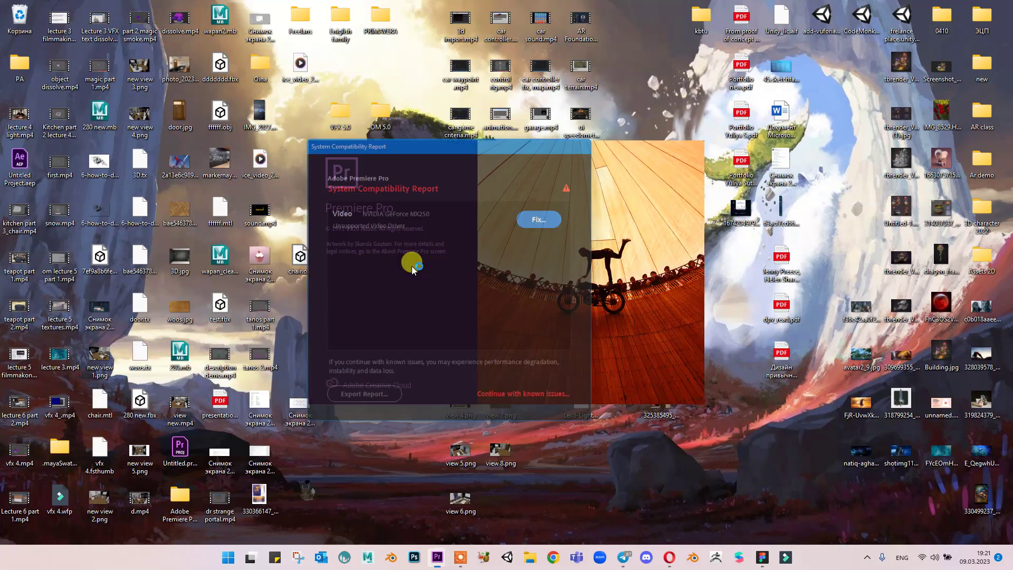
Step: Launch Premiere Pro despite the known compatibility issues and open the recent mapstar project with all missing media set offline
left_click(533, 402)
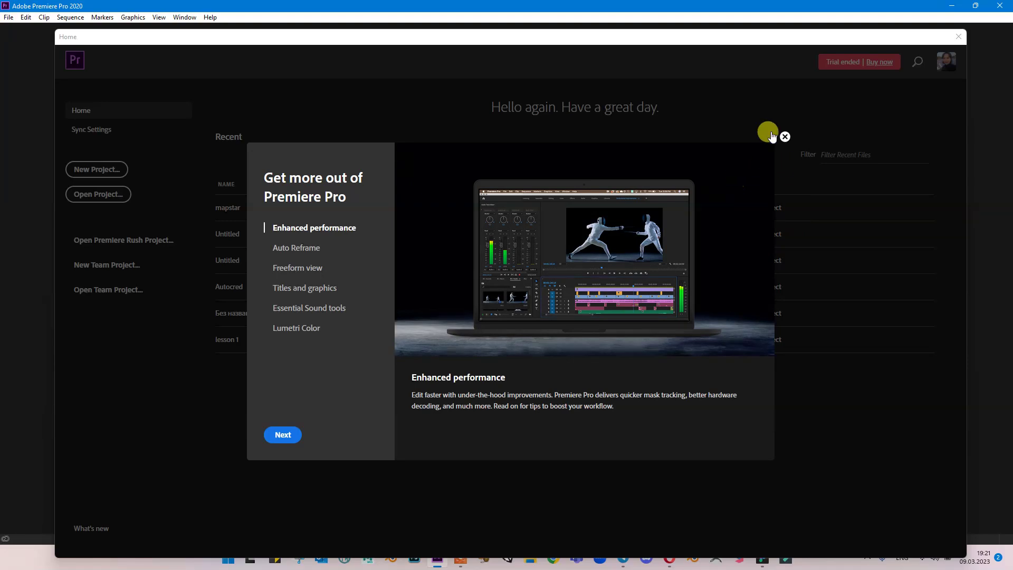
left_click(785, 137)
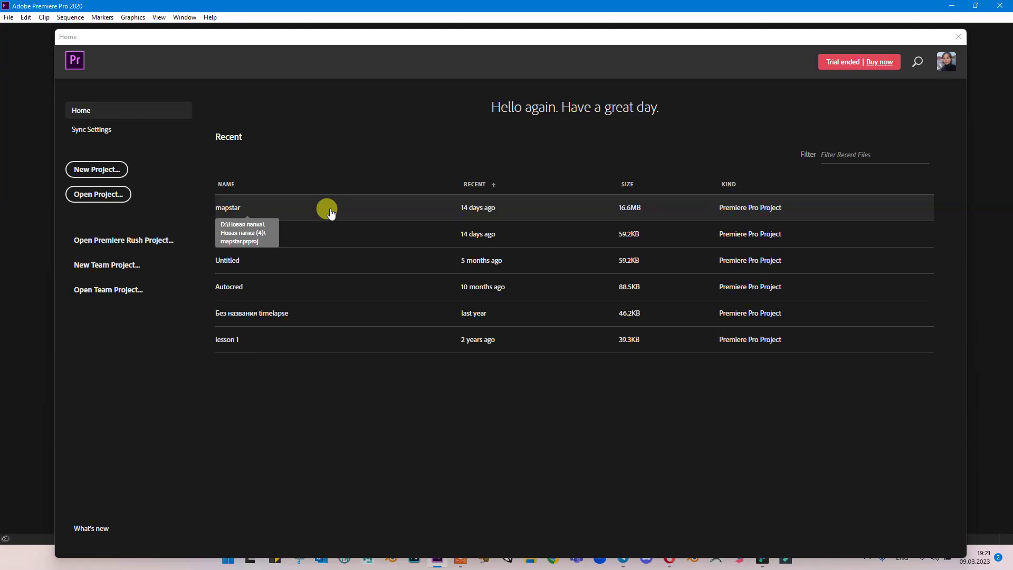
left_click(392, 214)
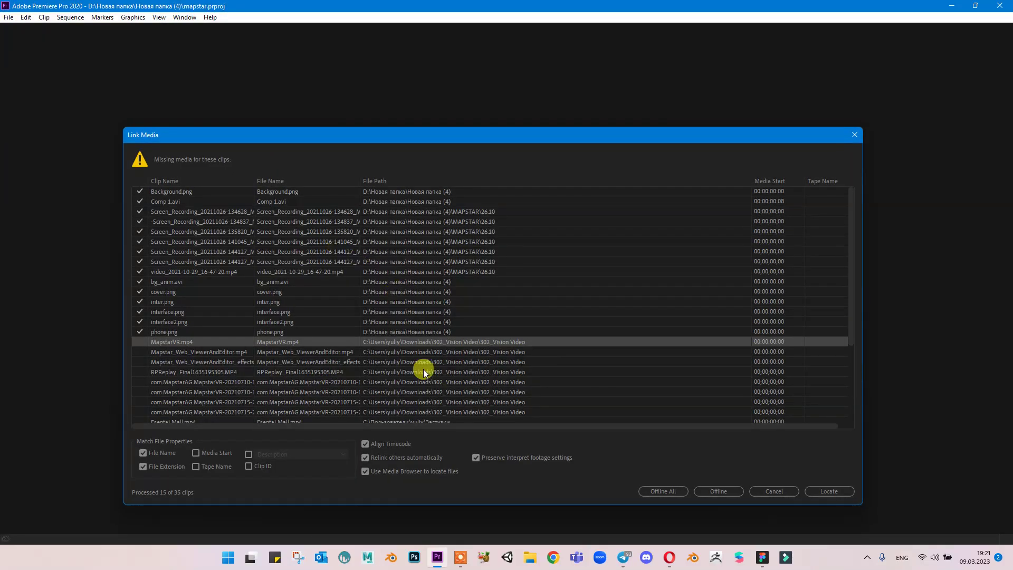
left_click(677, 491)
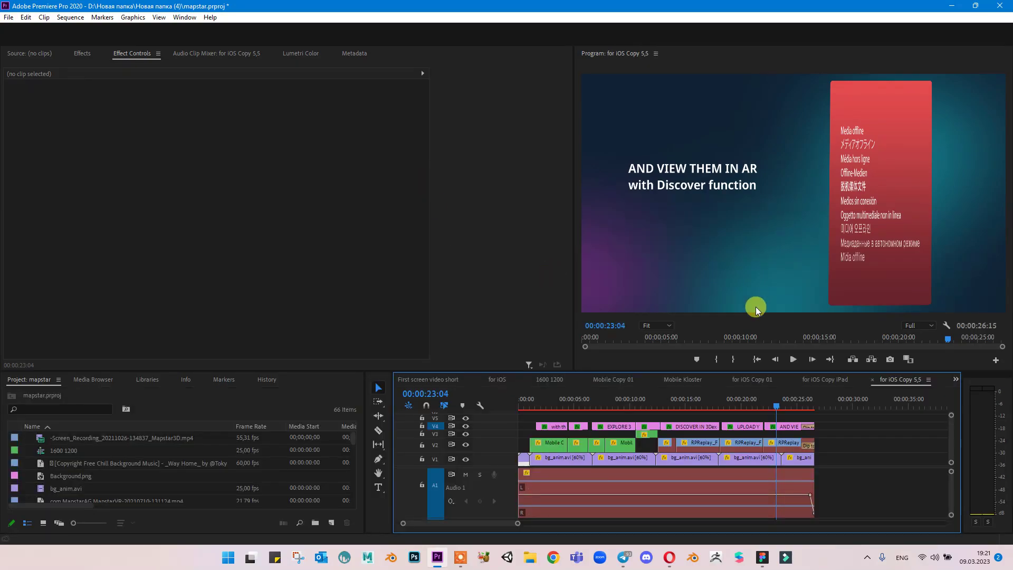
Step: Preview the for iOS Copy 5,5 sequence up to 00:00:13:23 and select the DISCOVER IN 3D title in the program preview
left_click_drag(775, 407, 660, 416)
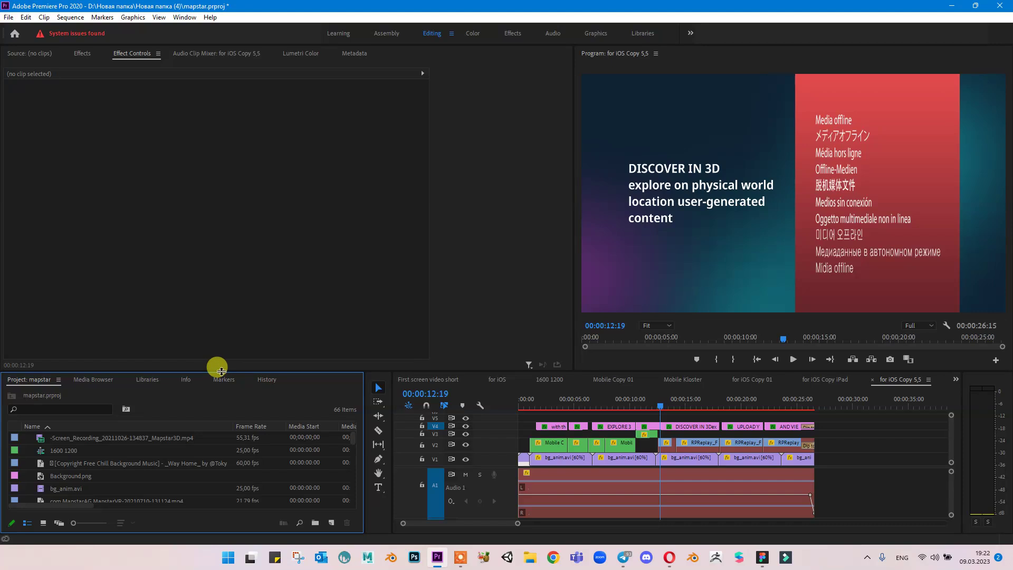
left_click_drag(221, 371, 215, 335)
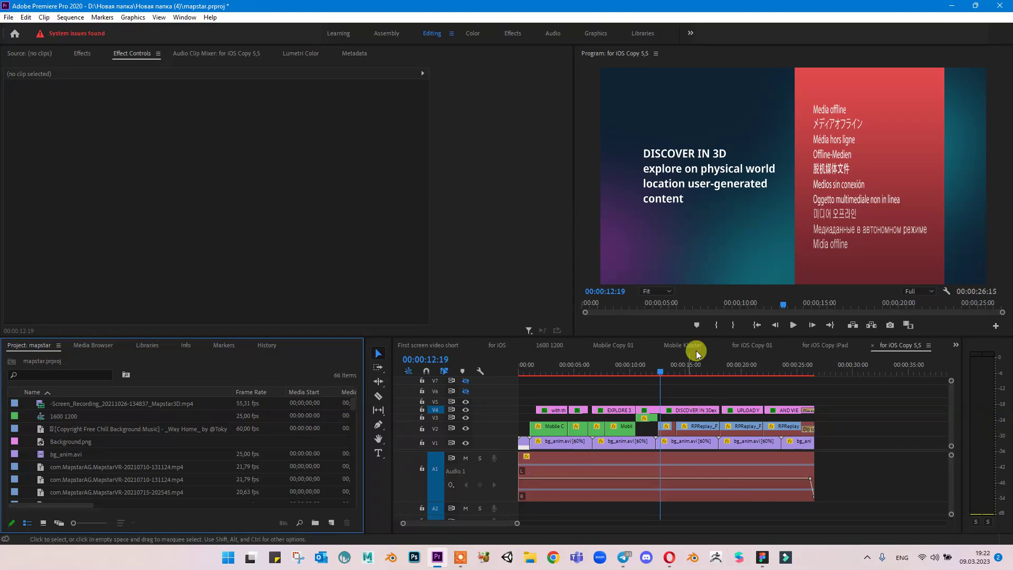
mouse_move(660, 369)
left_mouse_down()
mouse_move(626, 369)
mouse_move(675, 369)
left_mouse_up()
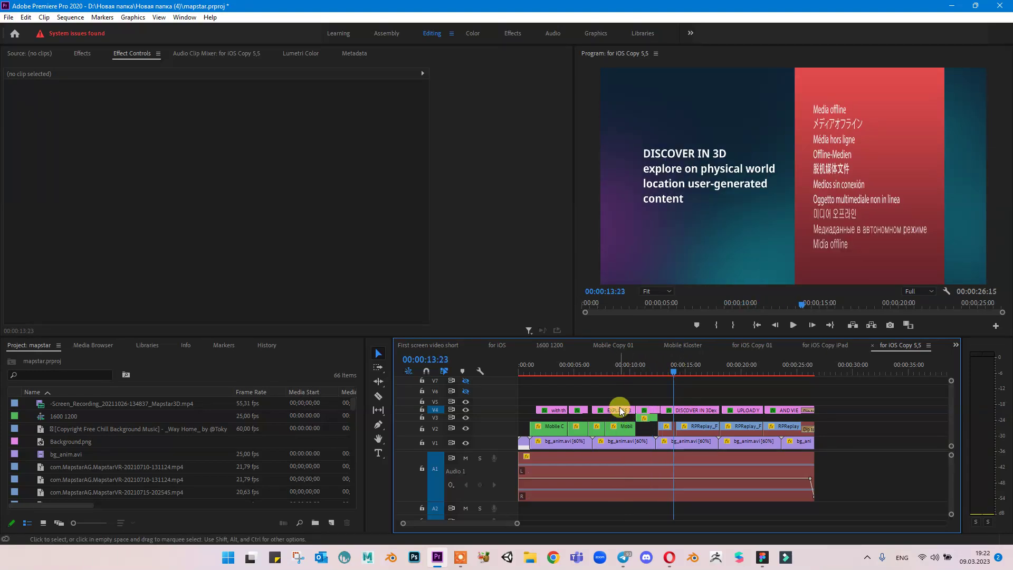
left_click(679, 172)
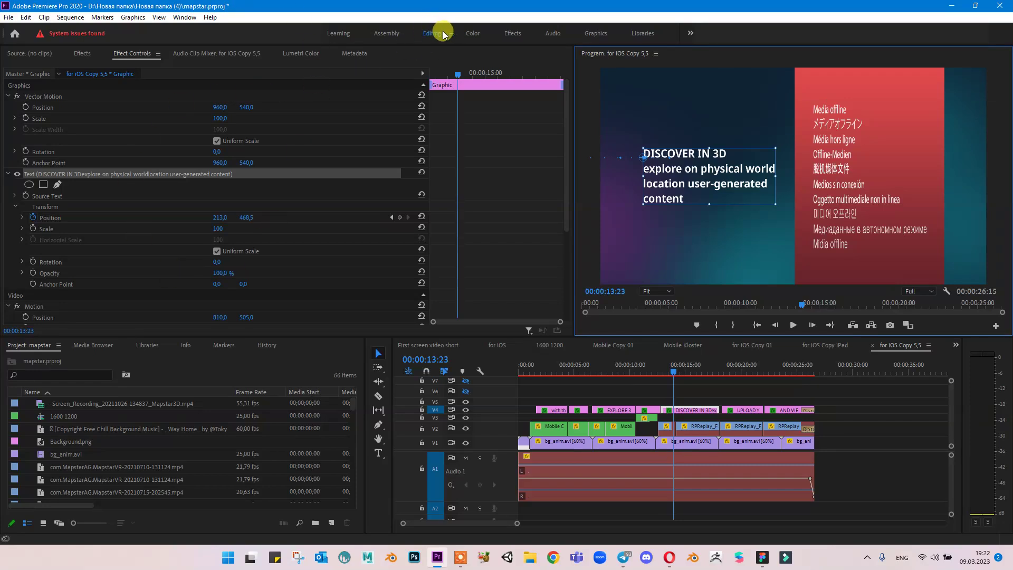
Step: Look at the Audio Clip Mixer and Source monitor, view the Color and Audio workspaces, and return to the Editing workspace
left_click(218, 54)
left_click(26, 54)
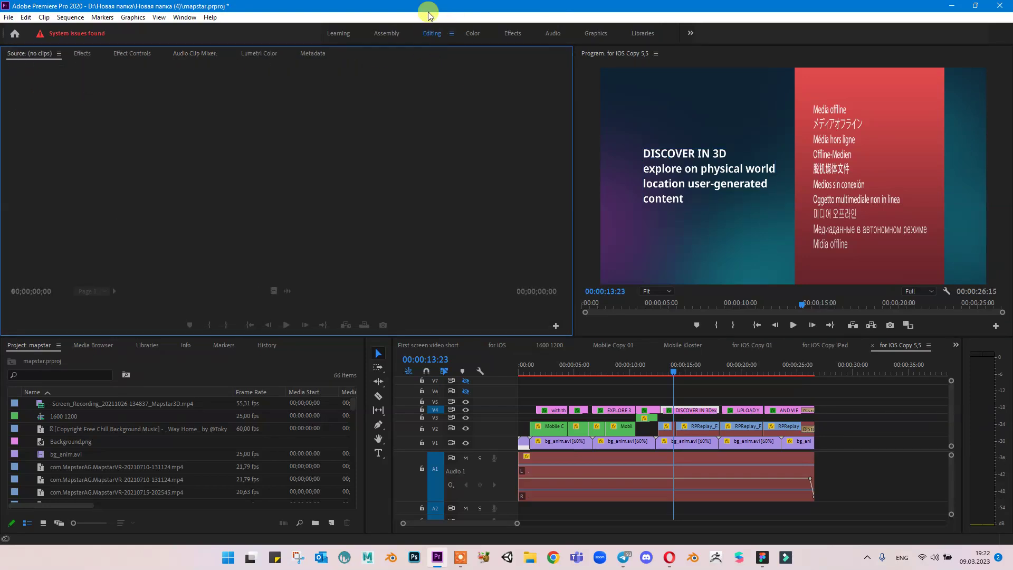
left_click(475, 34)
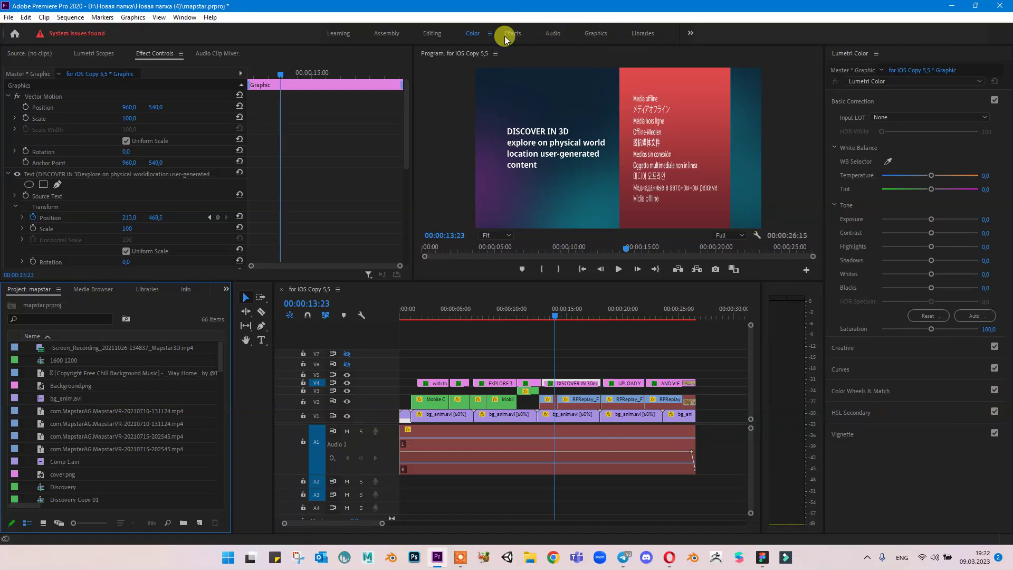
left_click(552, 32)
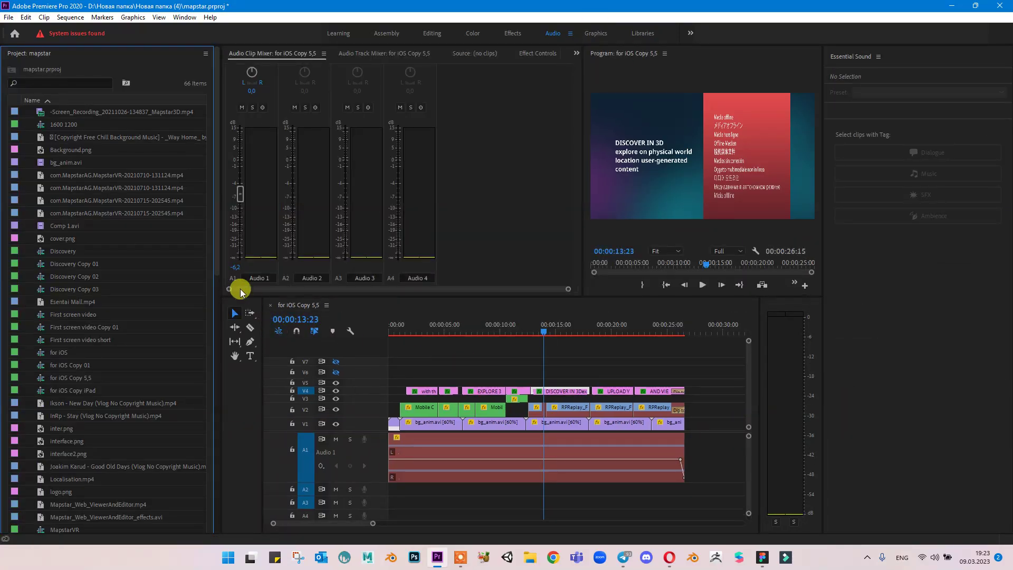
left_click(433, 33)
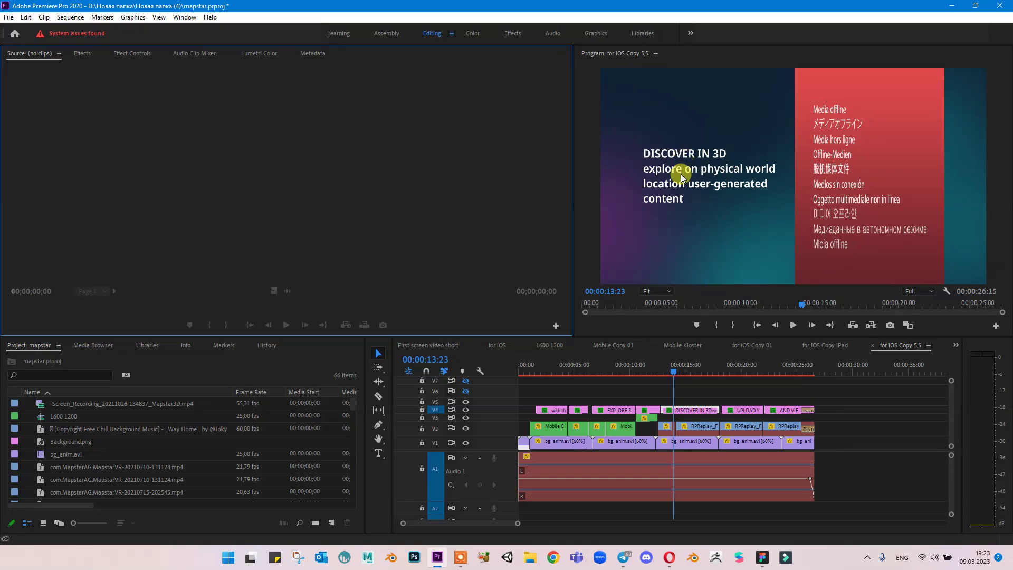
Step: Place the sequence playhead at 00:00:10:22 and enlarge the monitor area above the project and timeline panels
left_click_drag(679, 369, 639, 374)
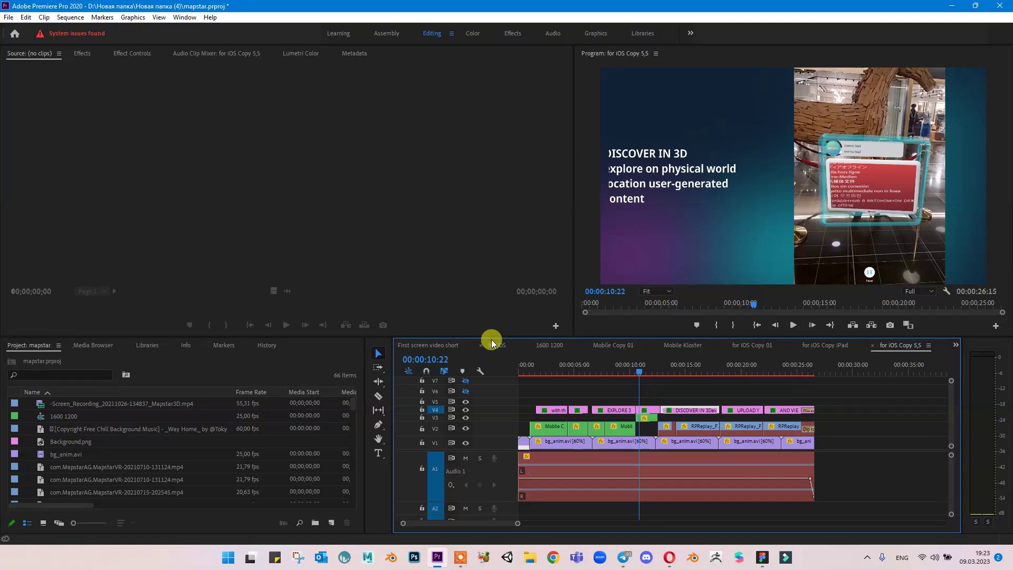
left_click_drag(492, 340, 492, 365)
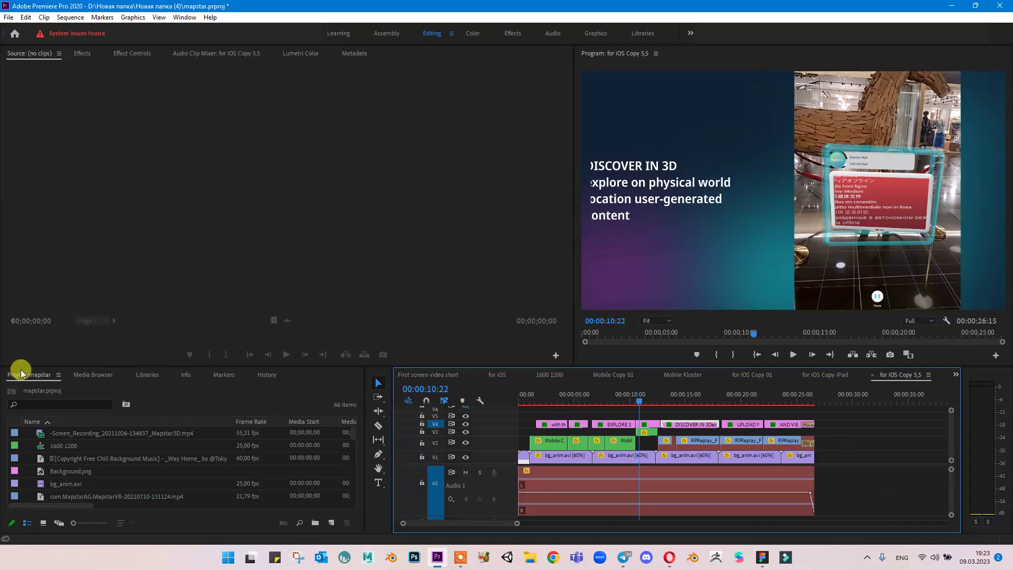
Step: Browse the mapstar project's imported media files and sequences, including the First screen video sequence
scroll(68, 451, "down", 4)
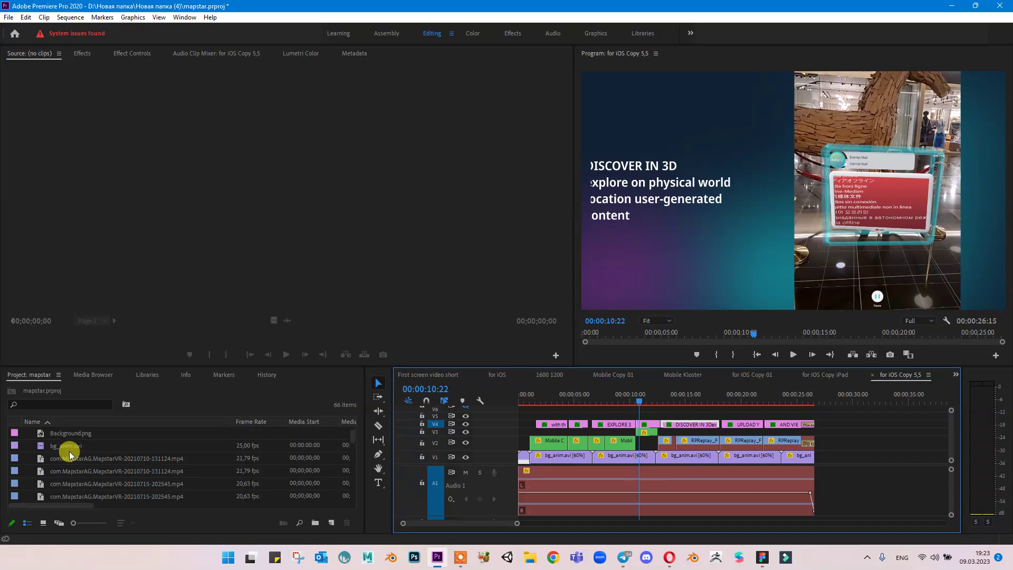
scroll(74, 451, "down", 8)
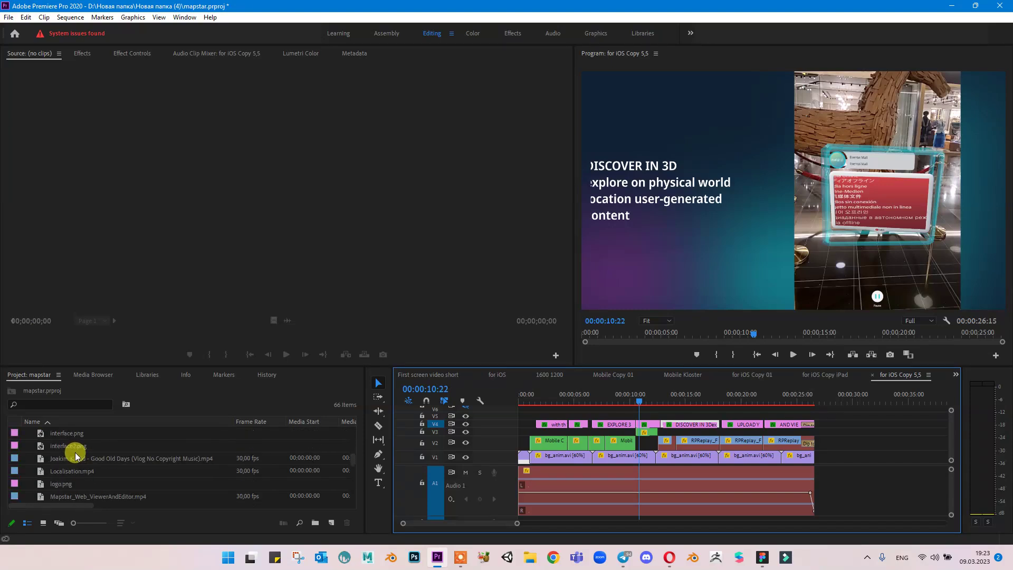
scroll(75, 451, "down", 5)
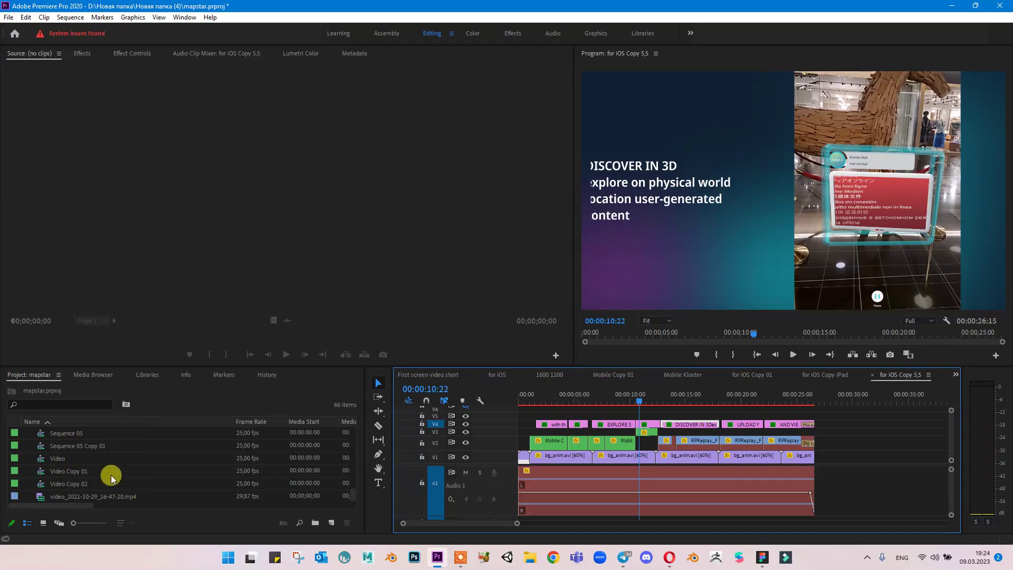
scroll(137, 452, "up", 8)
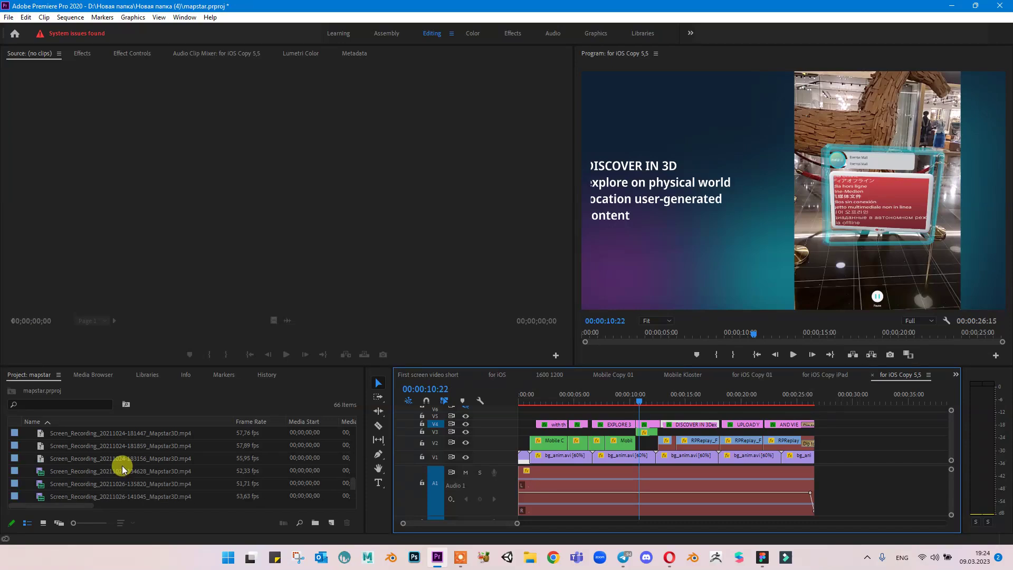
scroll(109, 455, "up", 4)
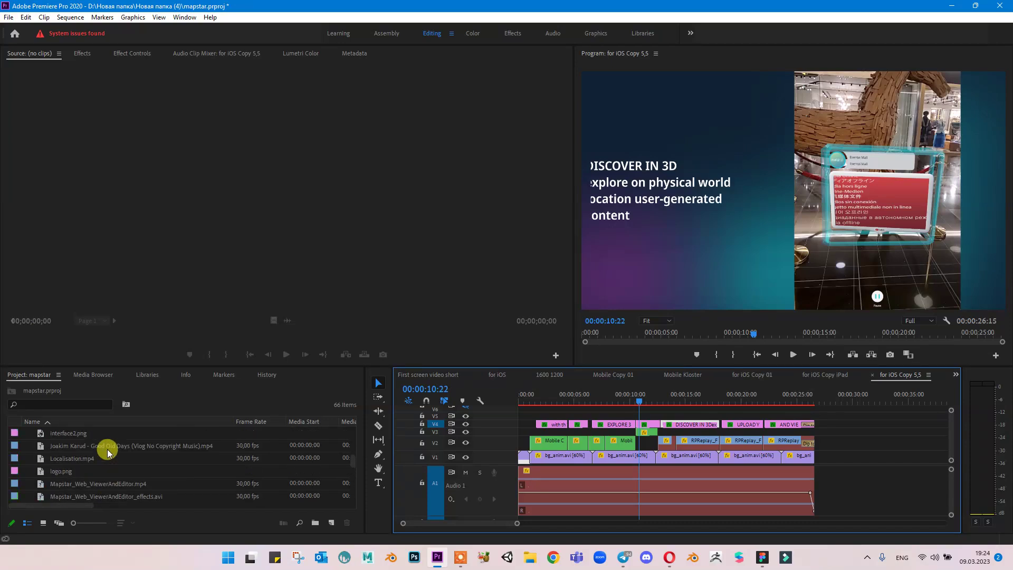
left_click(104, 433)
left_click(108, 458)
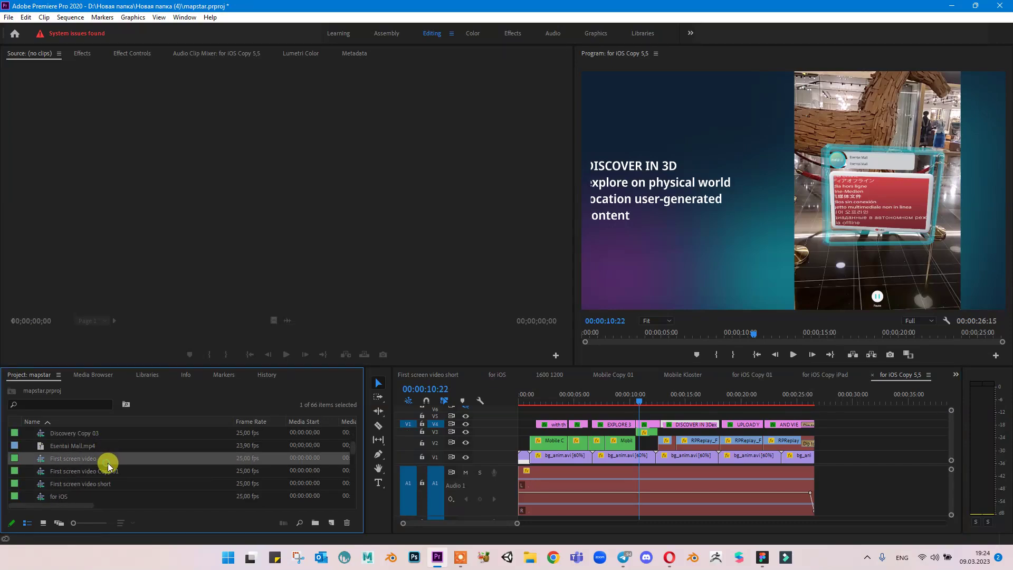
scroll(184, 451, "down", 10)
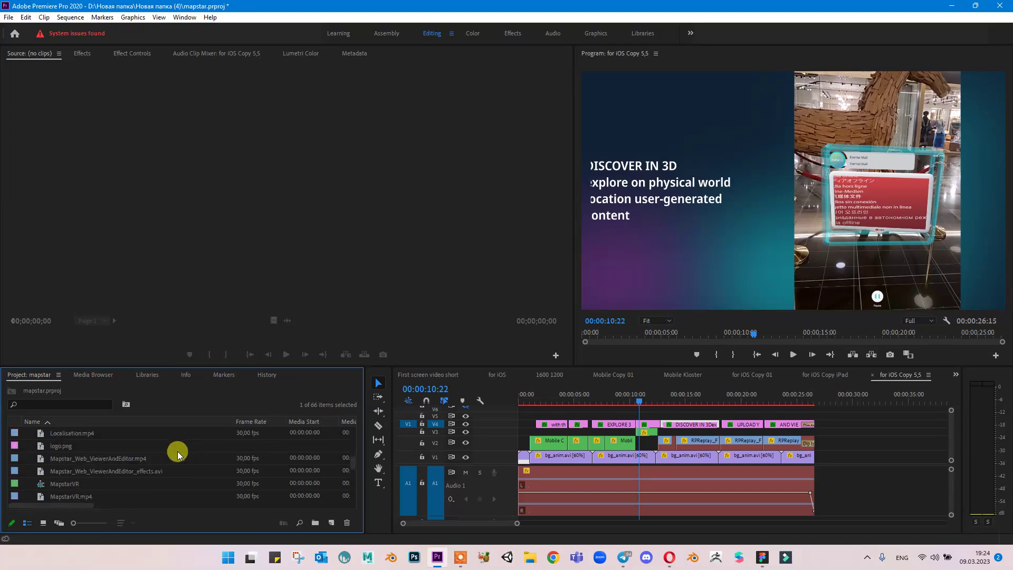
scroll(176, 454, "down", 2)
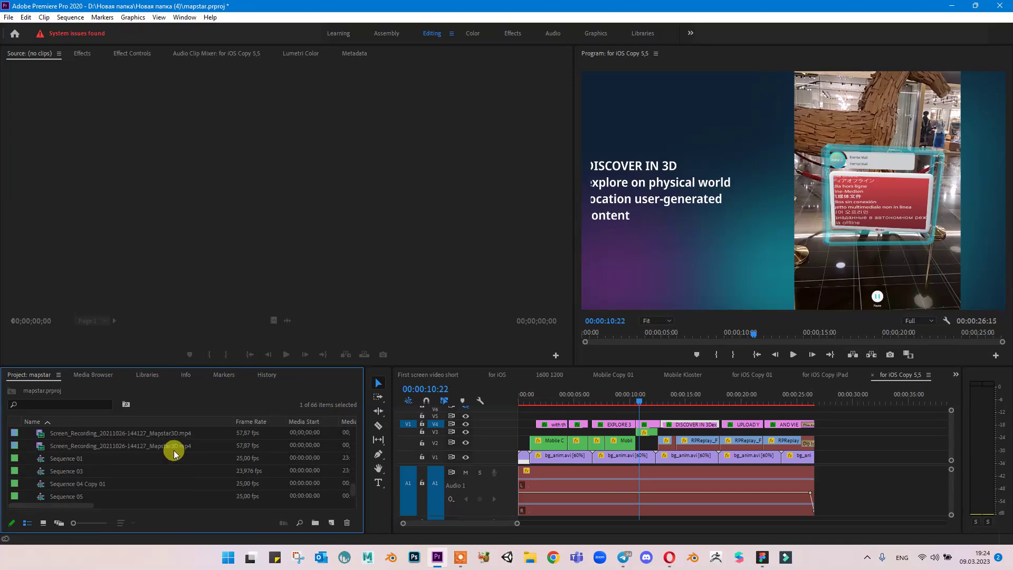
left_click(140, 448)
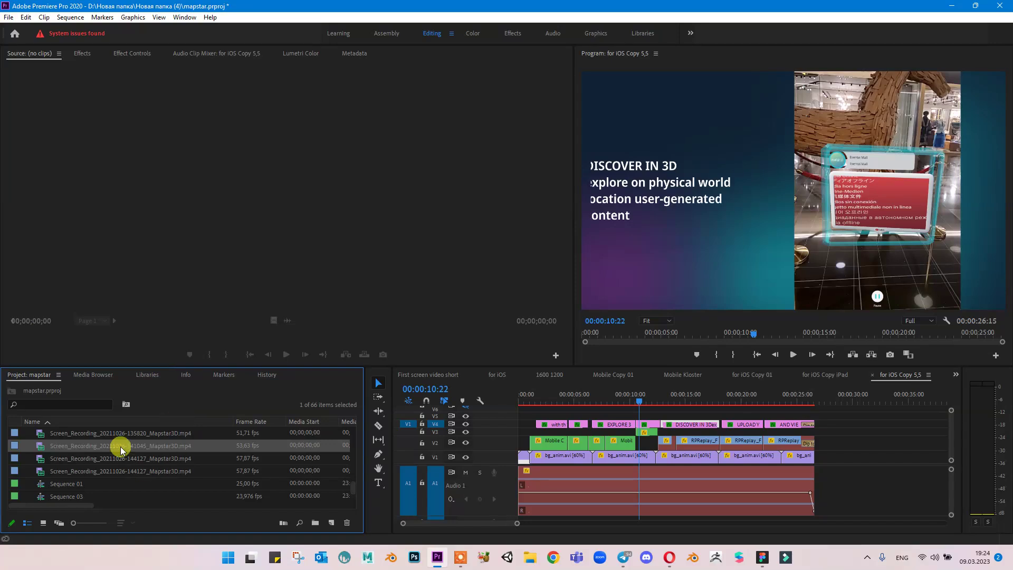
left_click(119, 430)
left_click(120, 432)
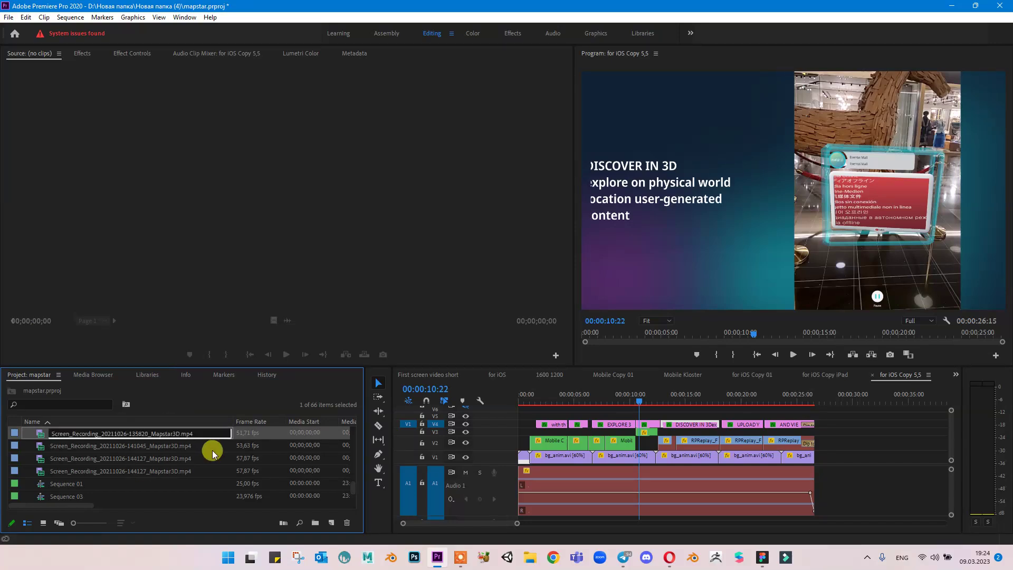
key("Escape")
left_click_drag(269, 294, 273, 243)
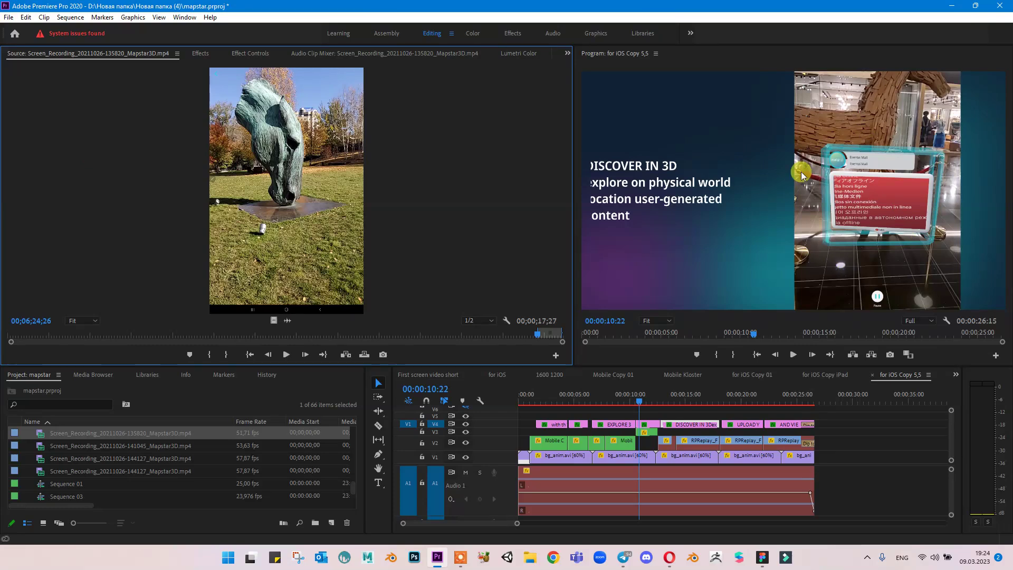
Step: Play the screen recording in the Source monitor and stop it at 00;06;26;24
left_click(848, 181)
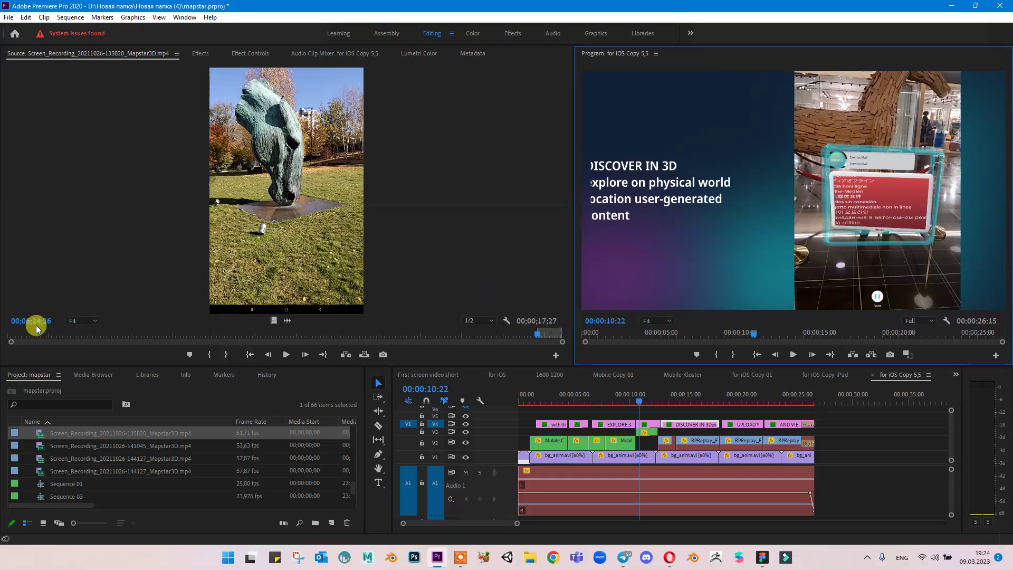
left_click(286, 355)
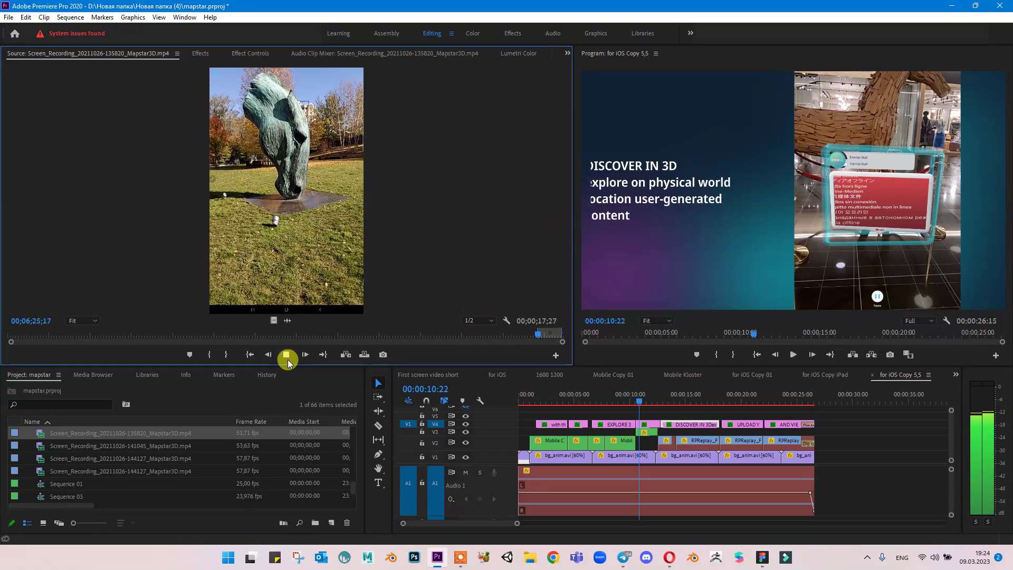
left_click(286, 355)
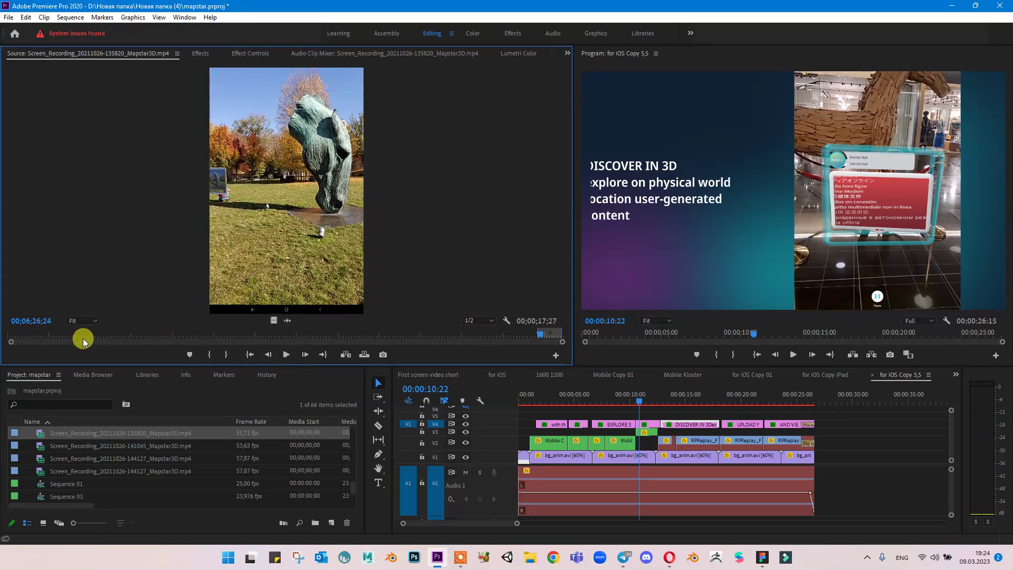
Step: Mark the source clip's In point at 00;06;26;24, scrub to 00;02;13;23, and return to the In point
left_click(215, 357)
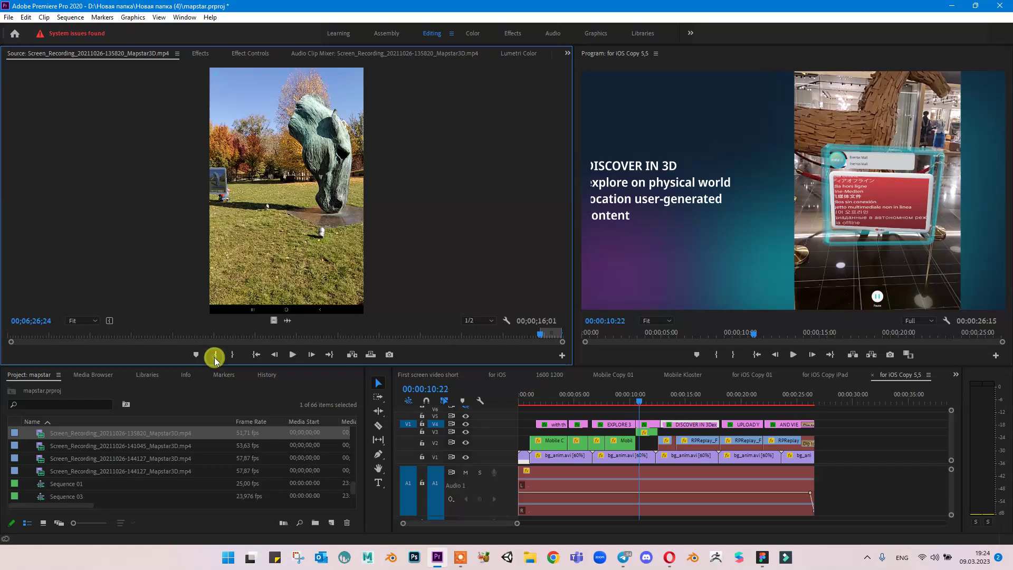
left_click_drag(537, 333, 191, 336)
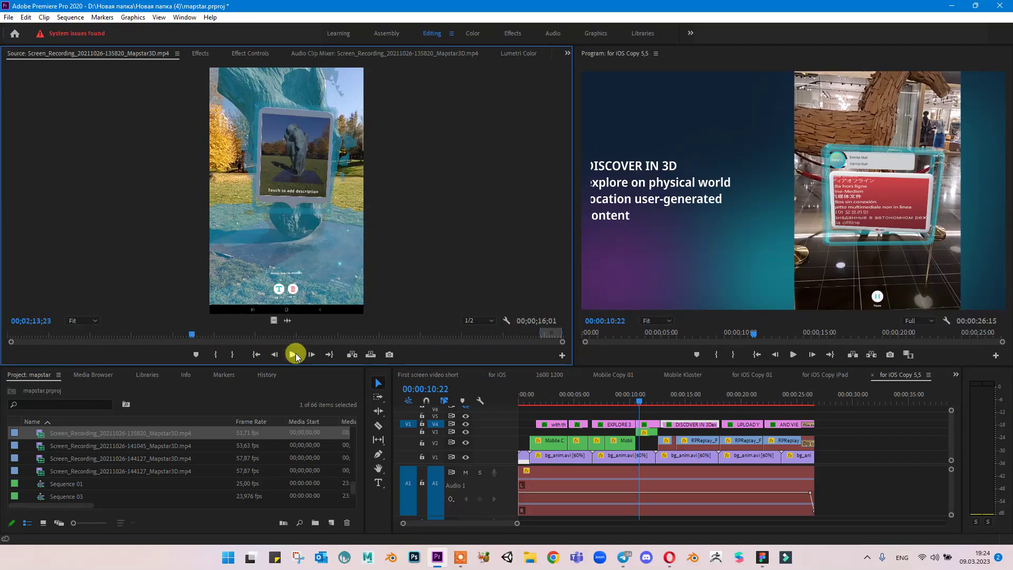
left_click(260, 355)
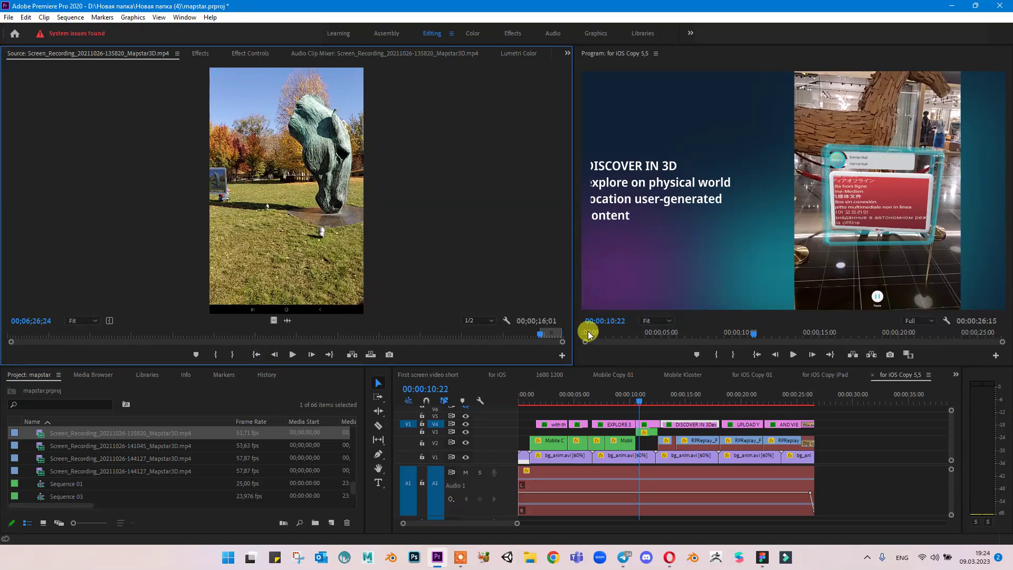
Step: Extend the source clip's In point back toward the clip's start and set its Out point at 00;04;17;28
left_click_drag(537, 328, 96, 327)
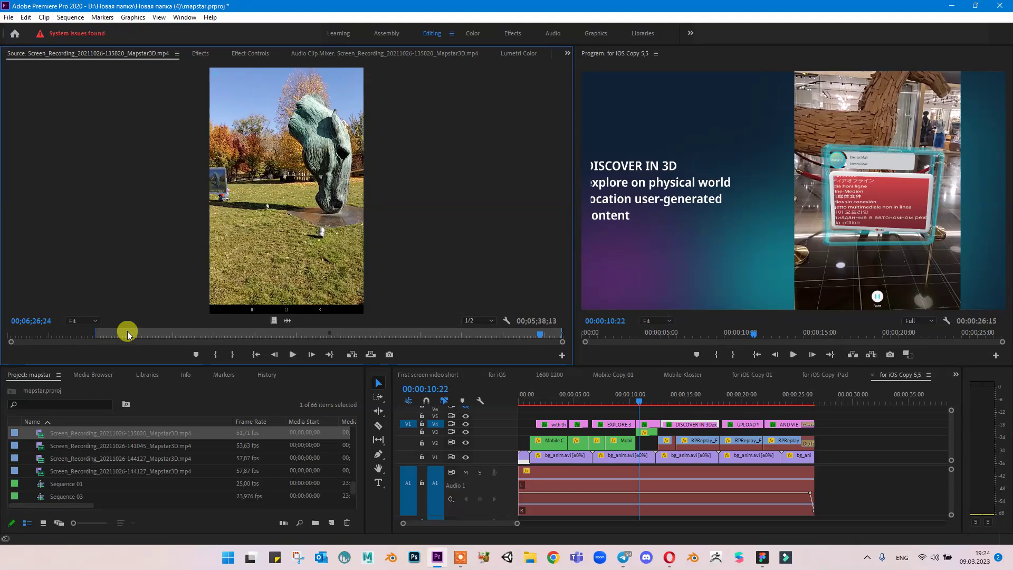
left_click_drag(562, 331, 361, 336)
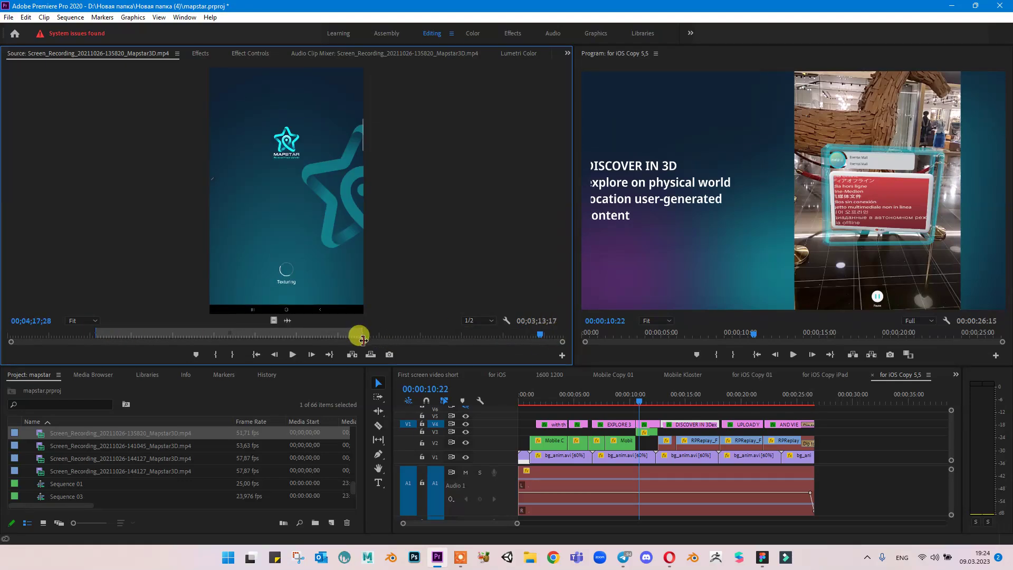
left_click_drag(363, 340, 362, 337)
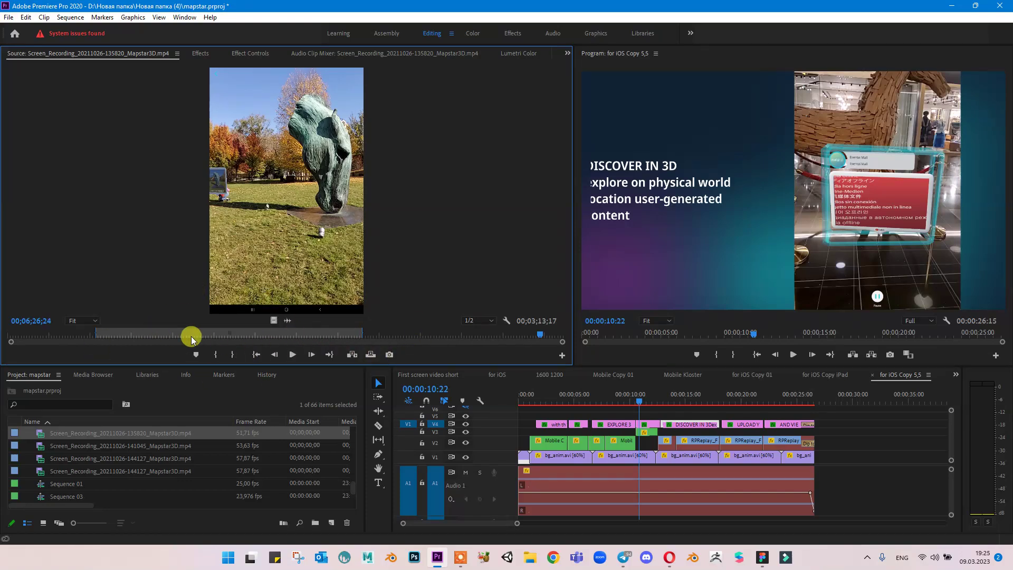
Step: Insert the marked source range into the for iOS Copy 5,5 sequence at 00:00:27:01, after the last clip
left_click_drag(815, 394, 820, 394)
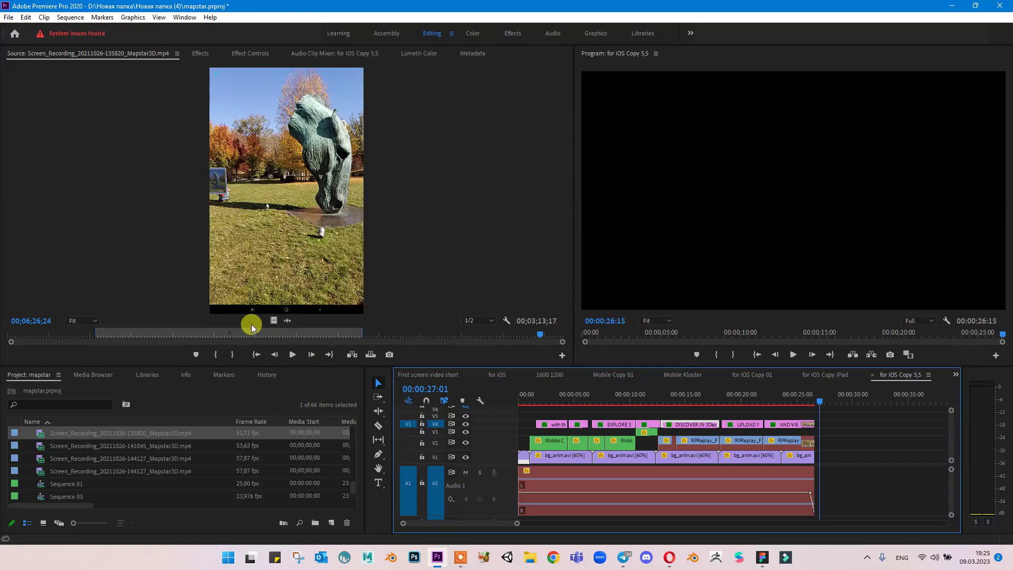
left_click(352, 355)
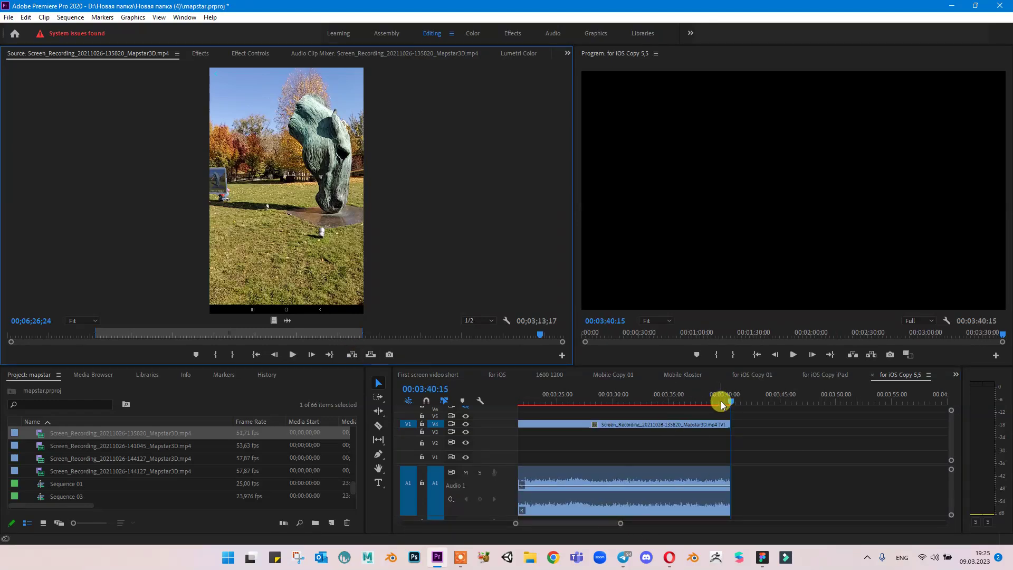
Step: Scrub back through the inserted screen recording in the sequence and stop at 00:02:20:23
left_click_drag(721, 401, 584, 404)
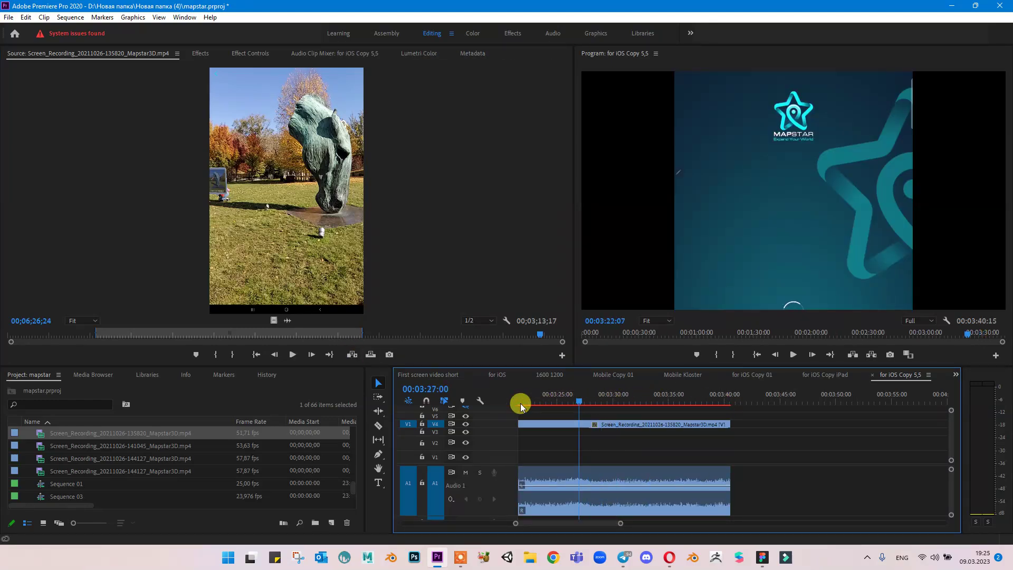
left_click_drag(521, 406, 496, 475)
left_click_drag(587, 526, 753, 517)
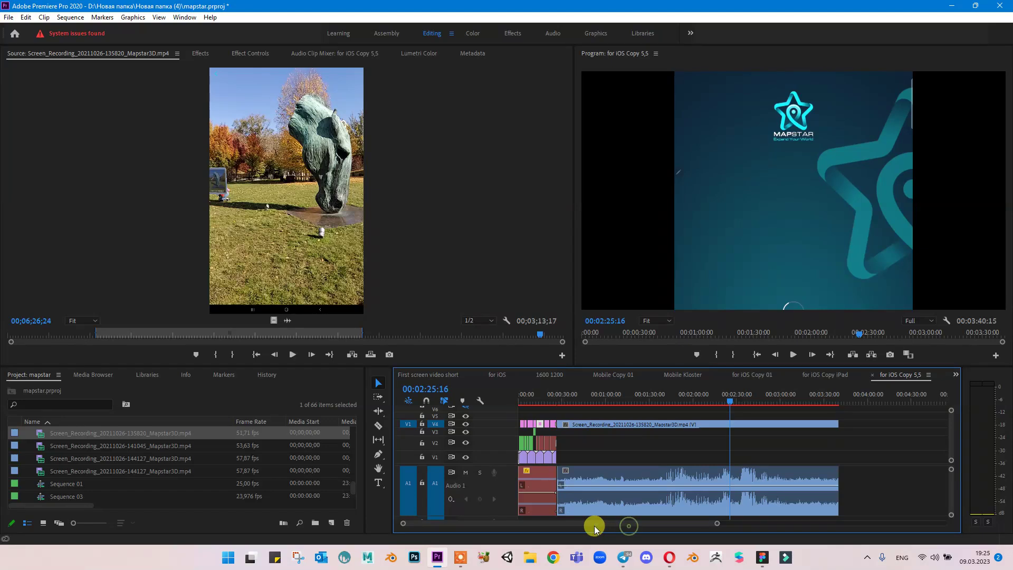
mouse_move(404, 526)
left_mouse_down()
mouse_move(464, 524)
mouse_move(362, 525)
mouse_move(471, 525)
left_mouse_up()
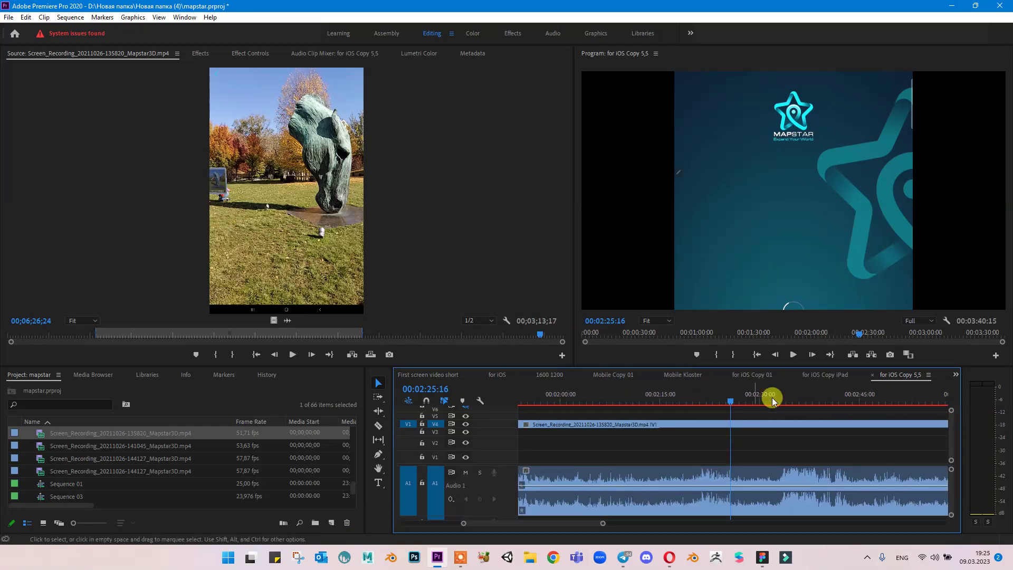
left_click_drag(729, 400, 699, 407)
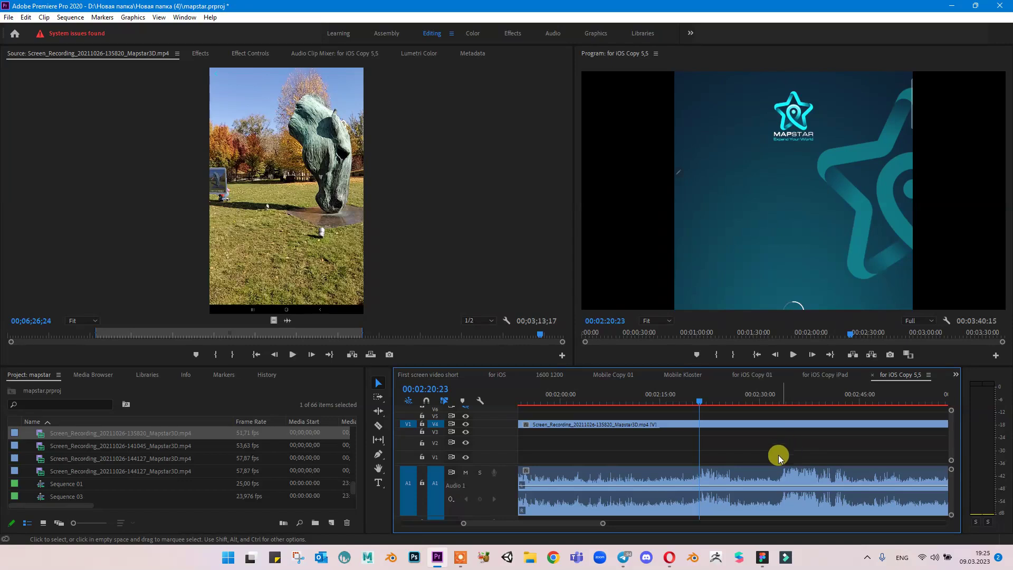
scroll(720, 467, "right", 3)
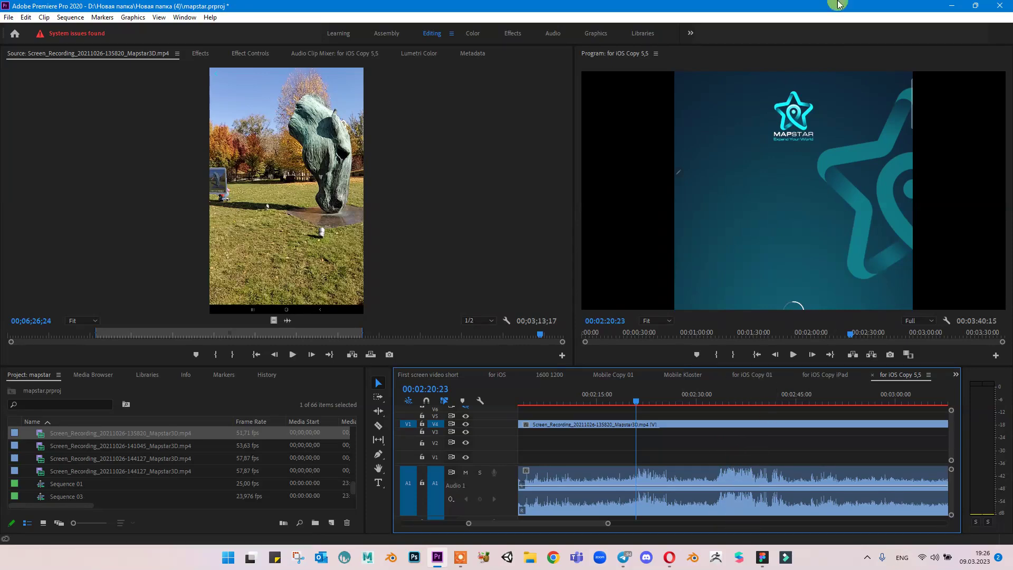
Step: Restore the program window to a smaller floating size, reposition and resize it, and maximize it again
double_click(778, 5)
double_click(678, 10)
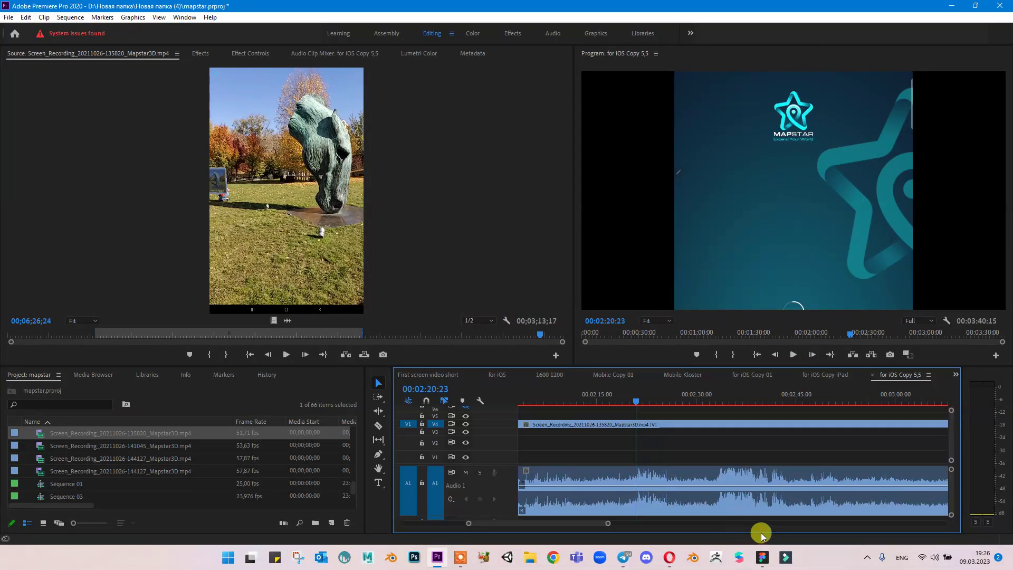
left_click(973, 7)
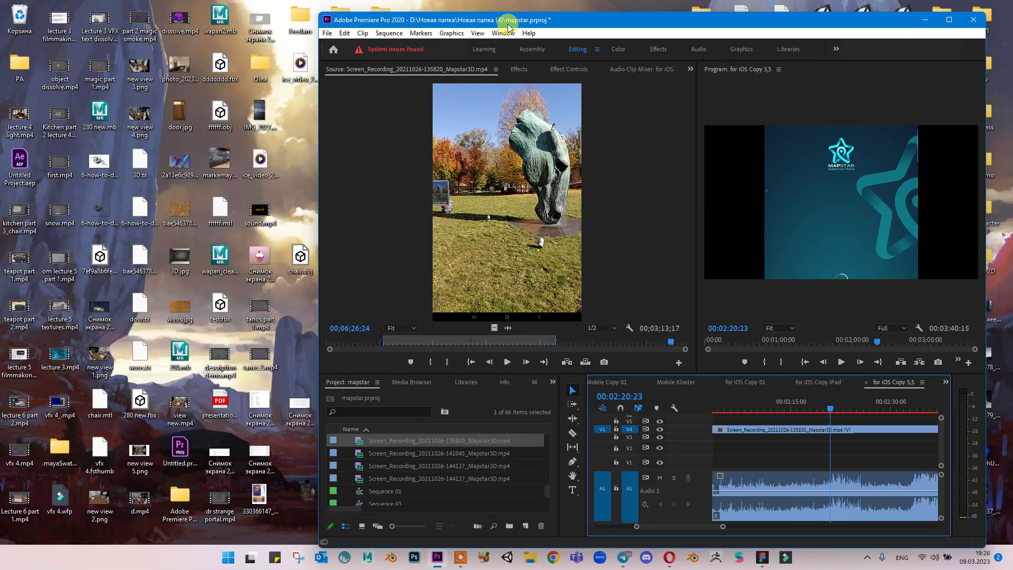
left_click_drag(515, 20, 375, 26)
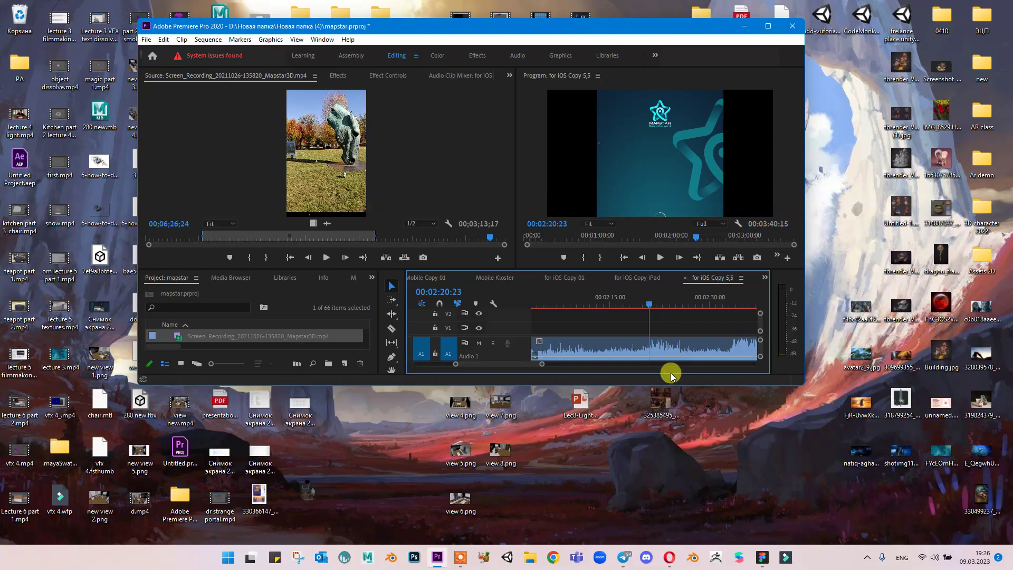
left_click_drag(669, 384, 662, 454)
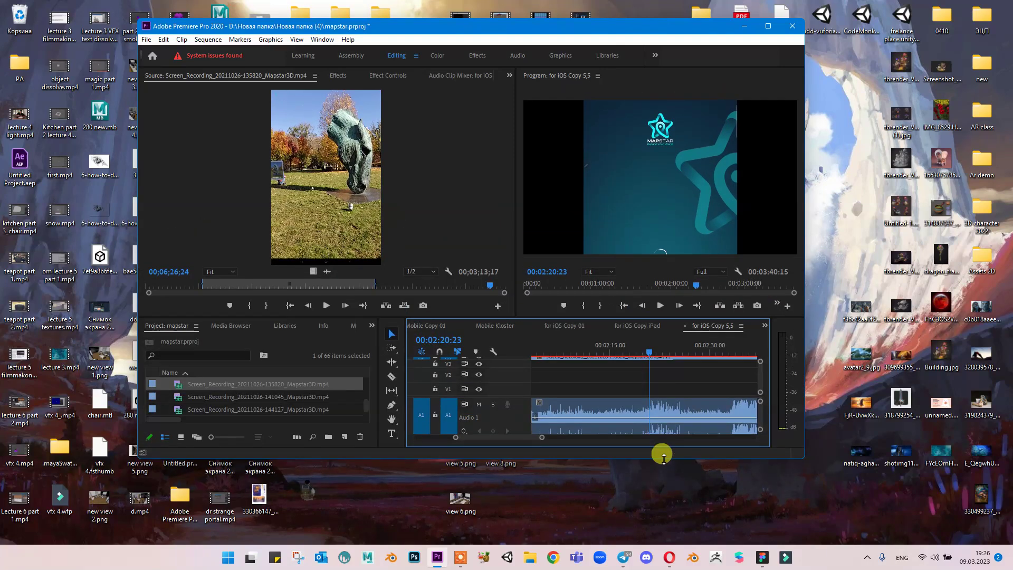
scroll(641, 387, "up", 5)
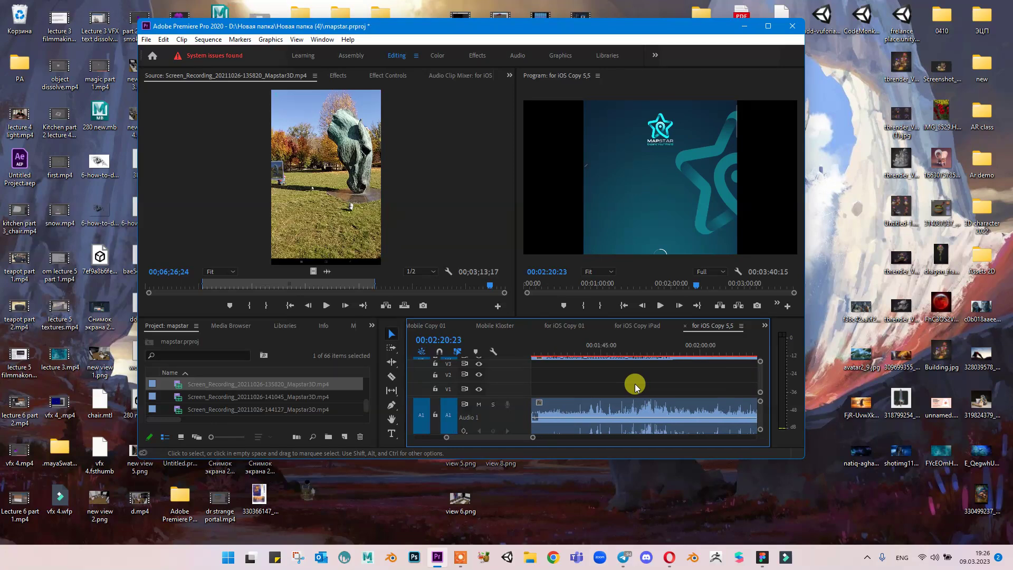
left_click(767, 26)
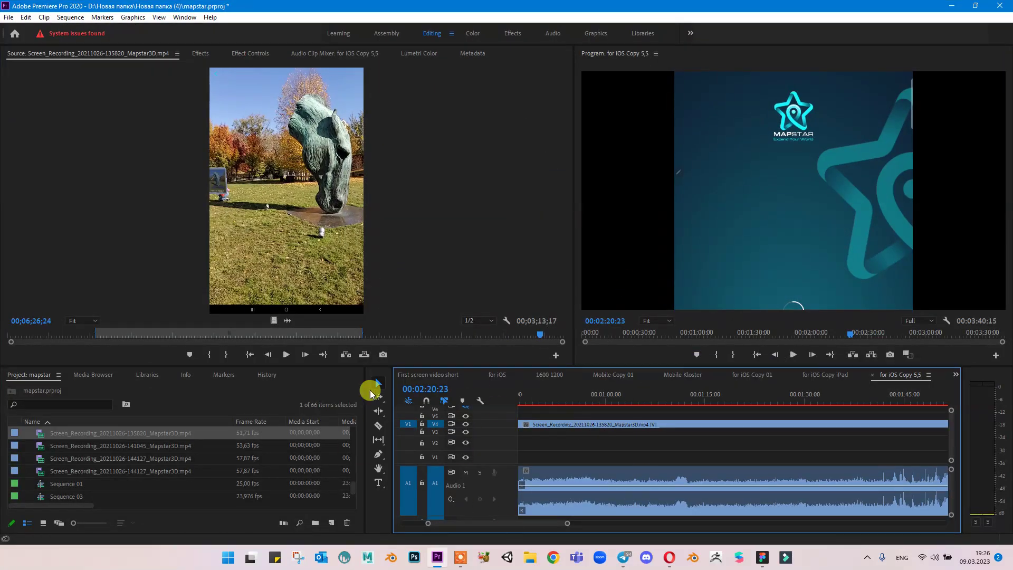
Step: Open the New Project settings and move the dialog clear of the window's edge
left_click(76, 482)
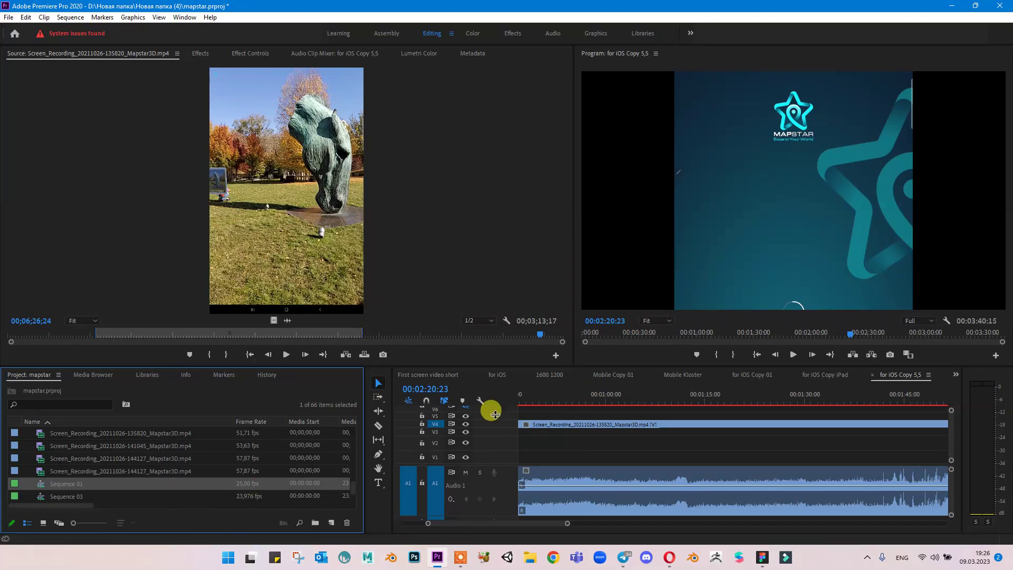
left_click(16, 17)
mouse_move(105, 29)
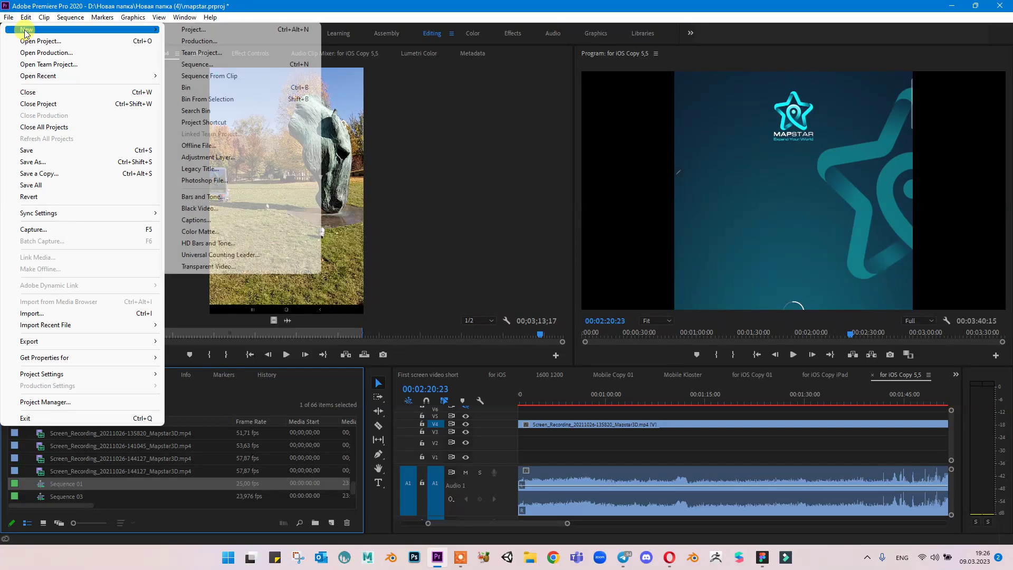
left_click(190, 30)
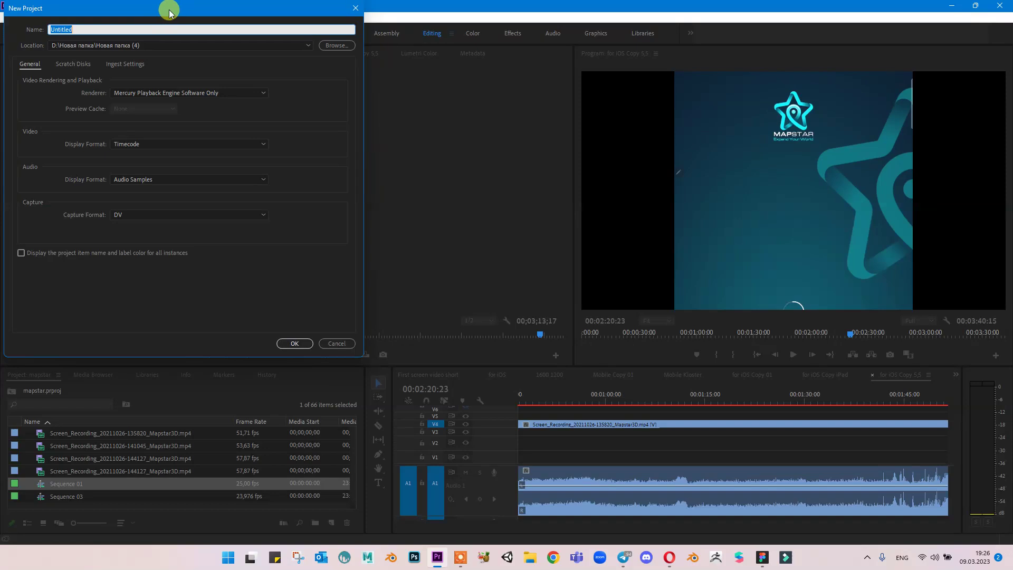
left_click_drag(169, 12, 220, 55)
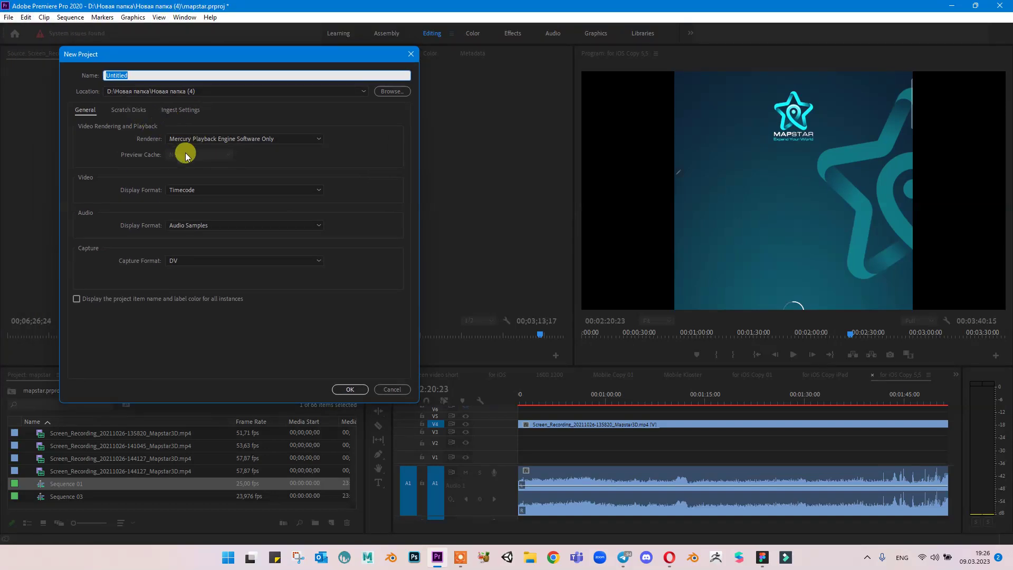
Step: Check the recent project locations and set the new project's location to the desktop folder (Рабочий стол)
left_click(190, 93)
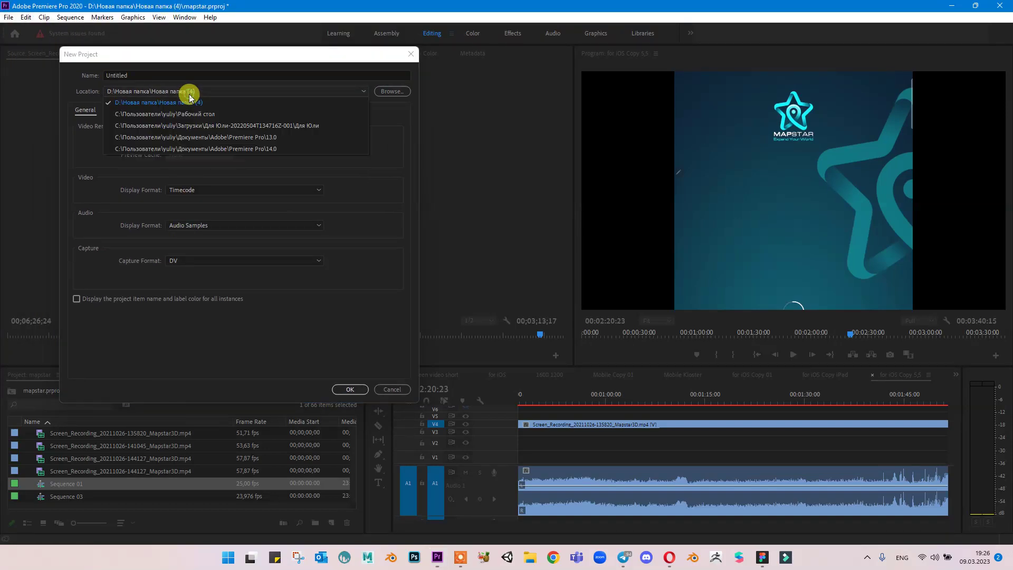
left_click(190, 97)
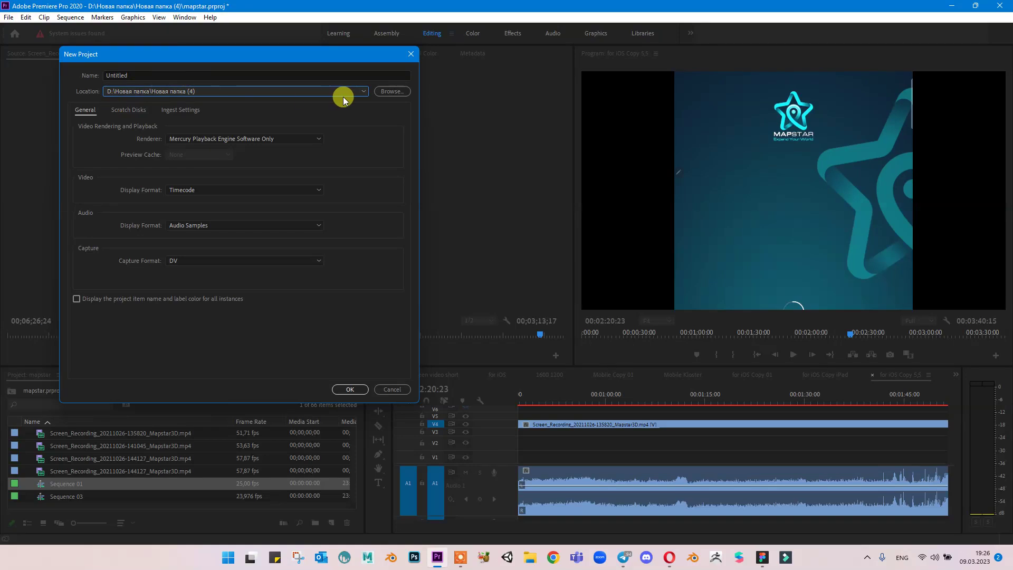
left_click(391, 91)
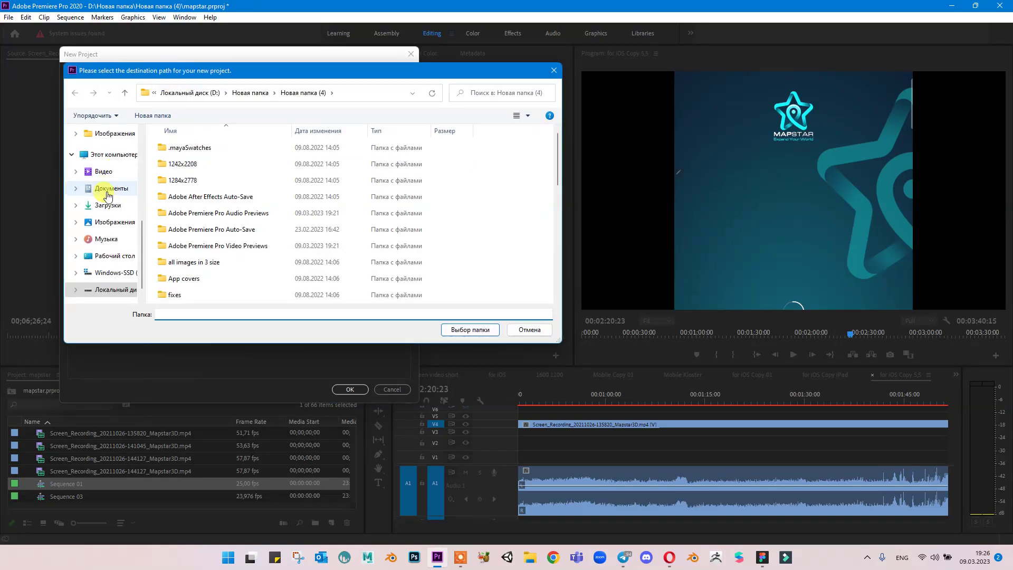
scroll(106, 169, "up", 5)
left_click(106, 159)
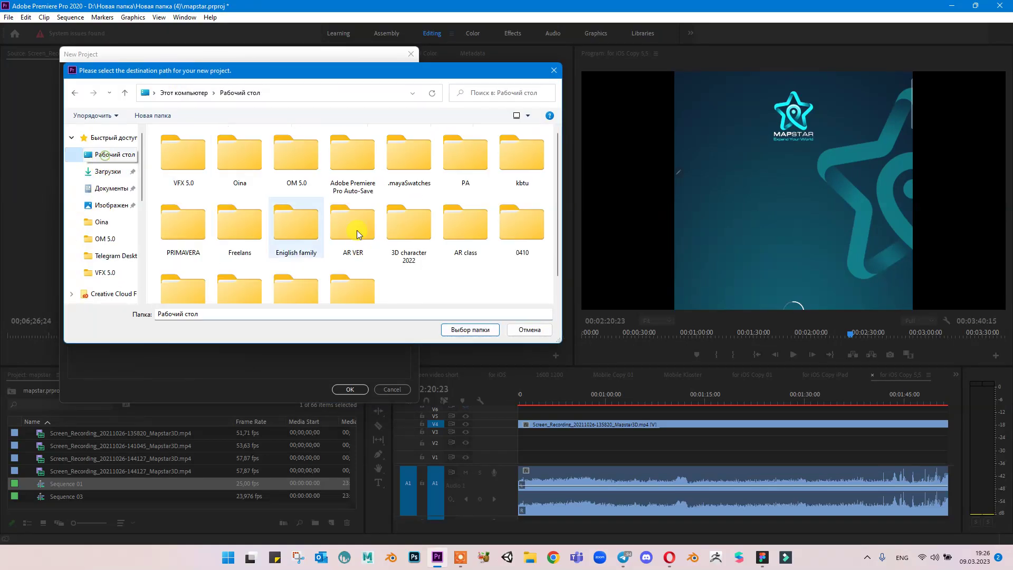
left_click(490, 335)
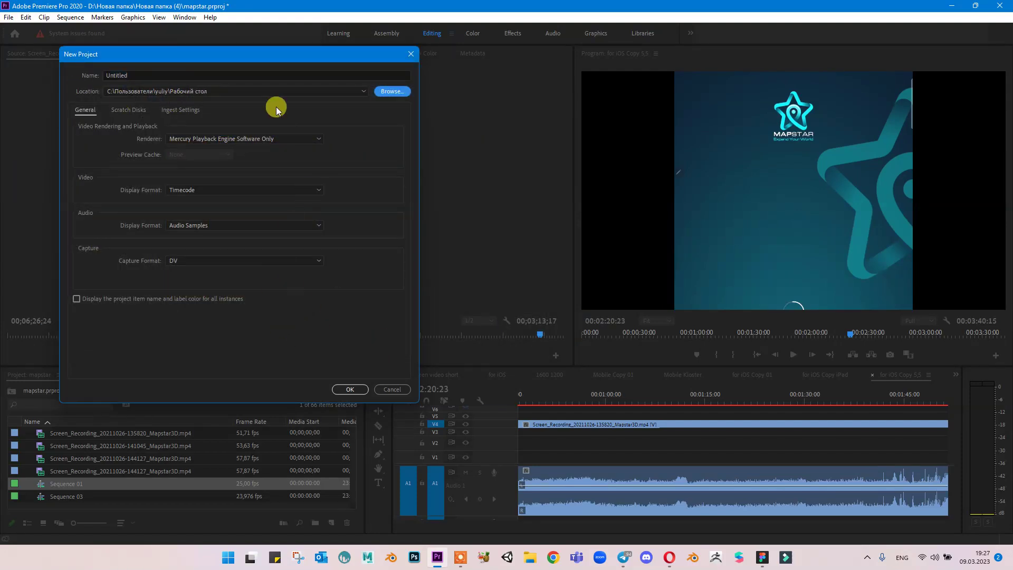
Step: Review the new project's Scratch Disks, Ingest Settings and General options, and close the dialog without creating the project
left_click(133, 110)
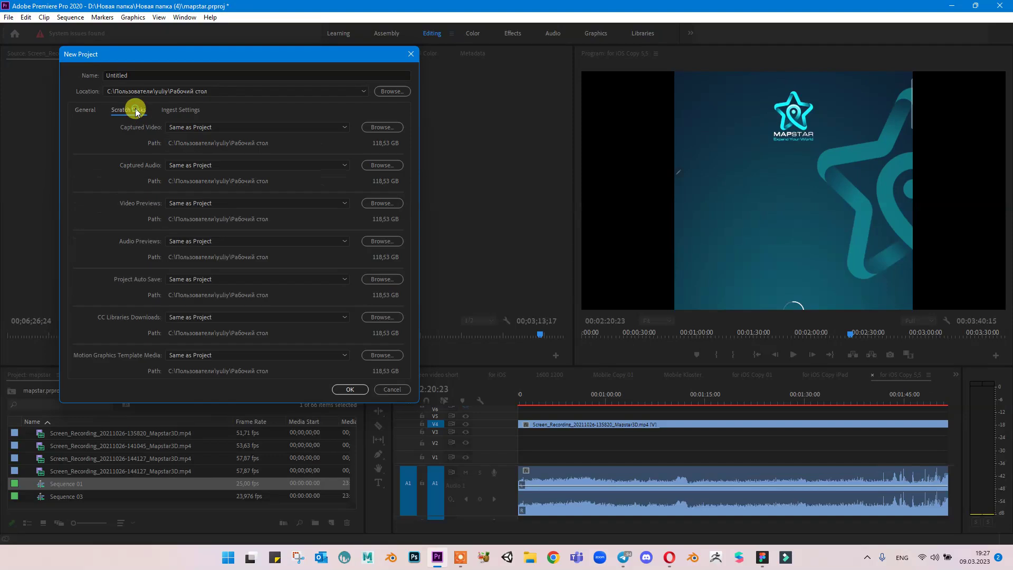
left_click(163, 110)
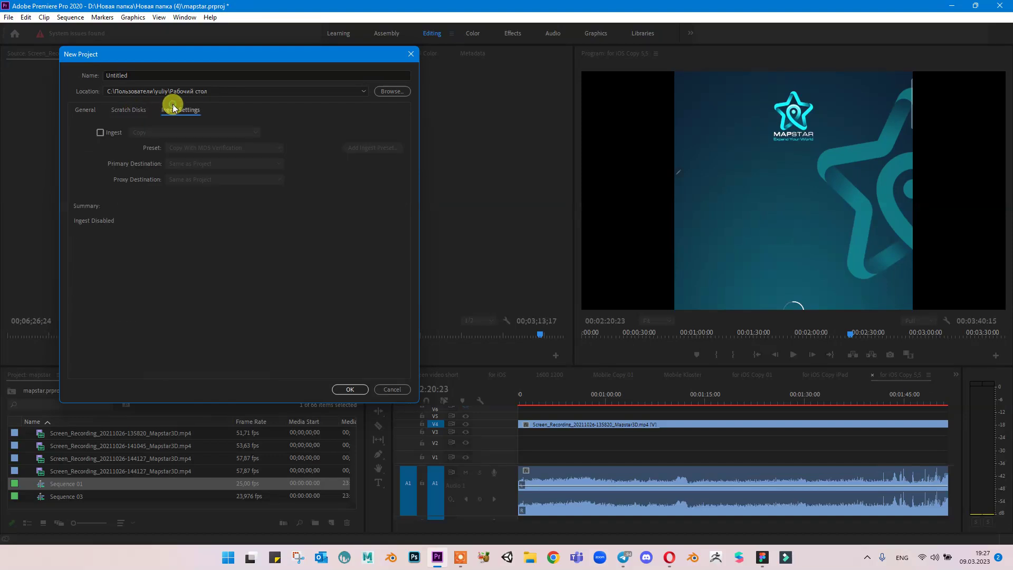
left_click(129, 110)
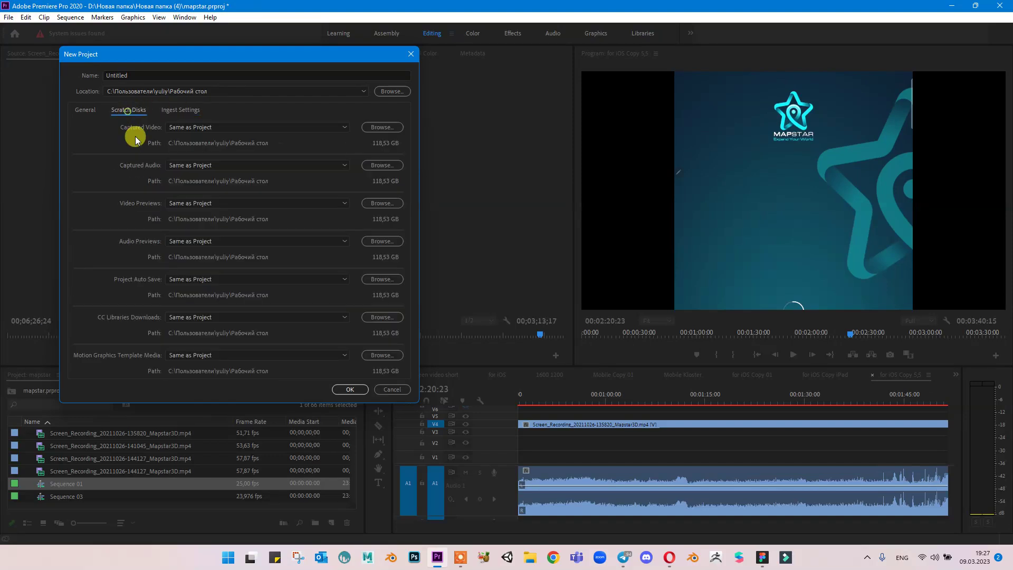
left_click(82, 112)
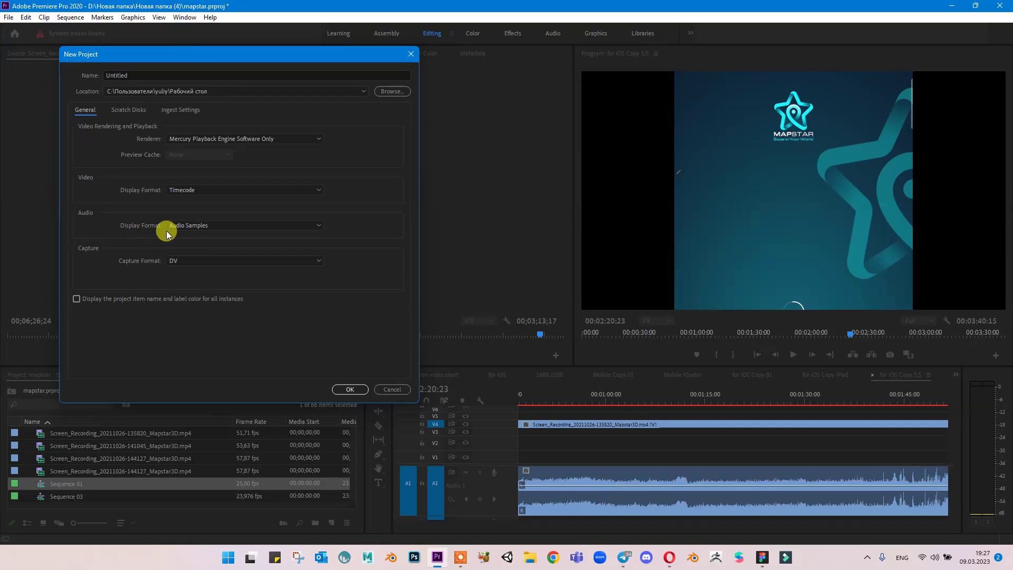
left_click(405, 54)
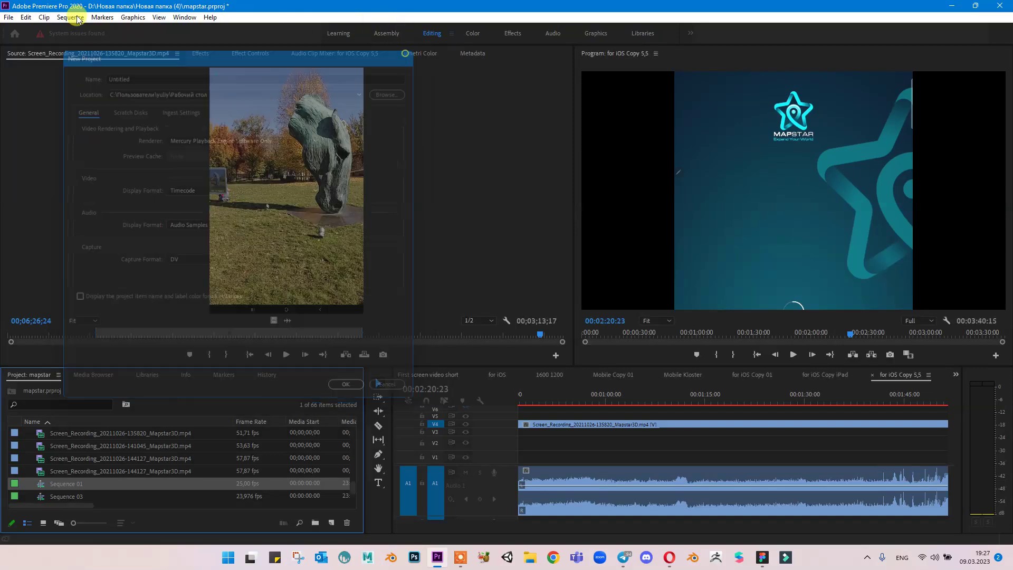
Step: Open the Preferences and examine the Media Cache and Memory settings
left_click(11, 17)
mouse_move(23, 19)
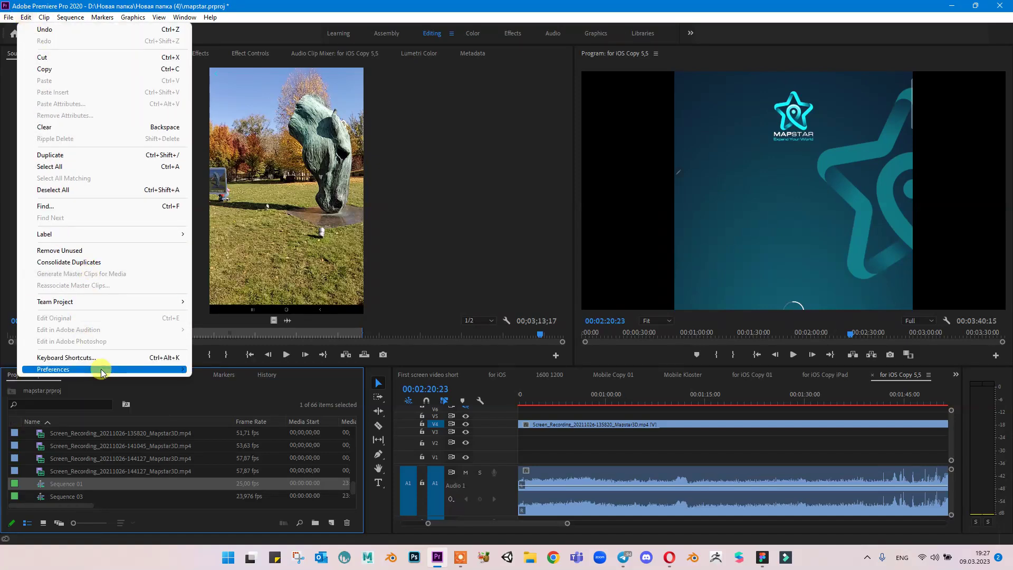
mouse_move(132, 370)
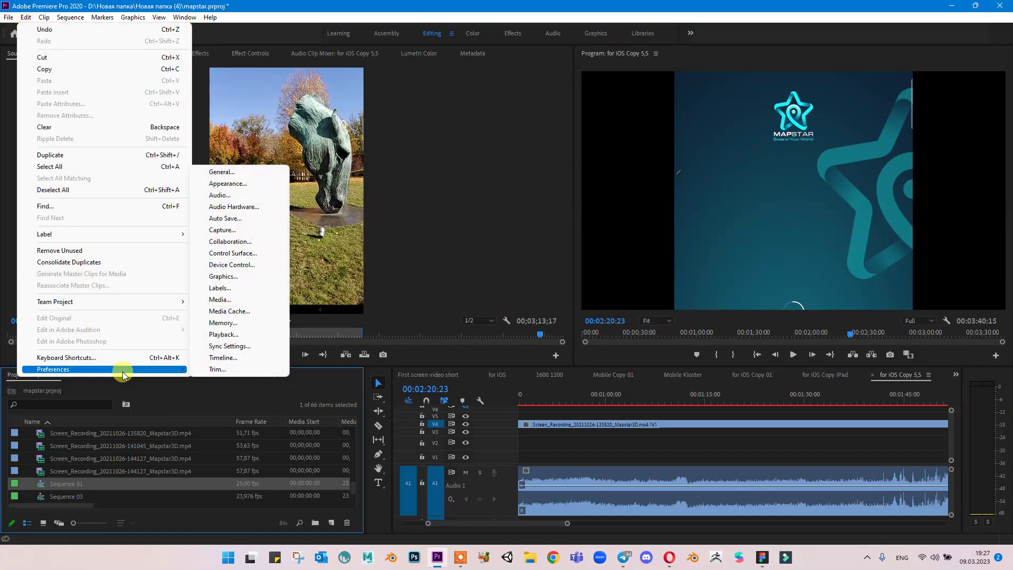
left_click(248, 313)
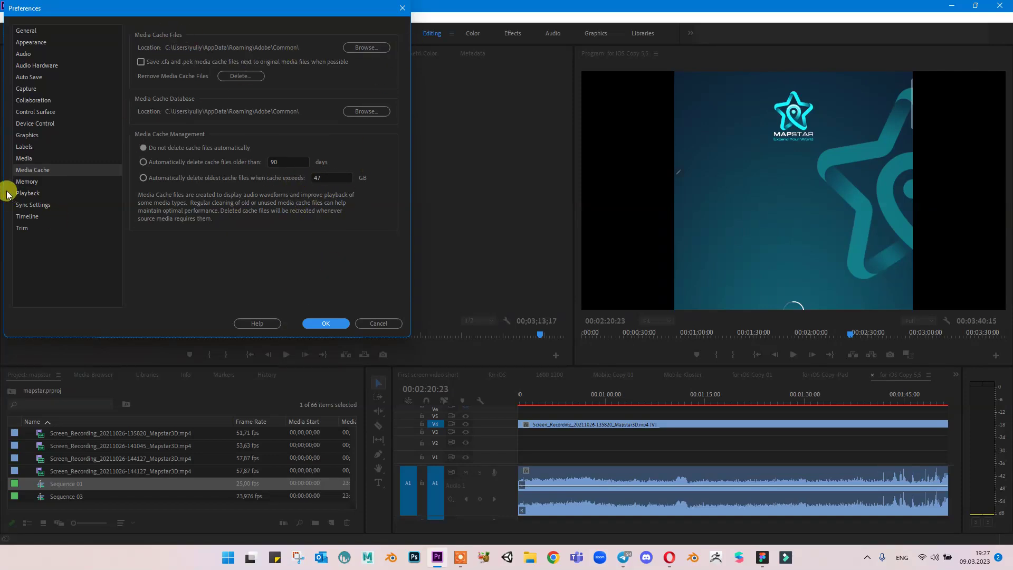
left_click(35, 181)
left_click(37, 173)
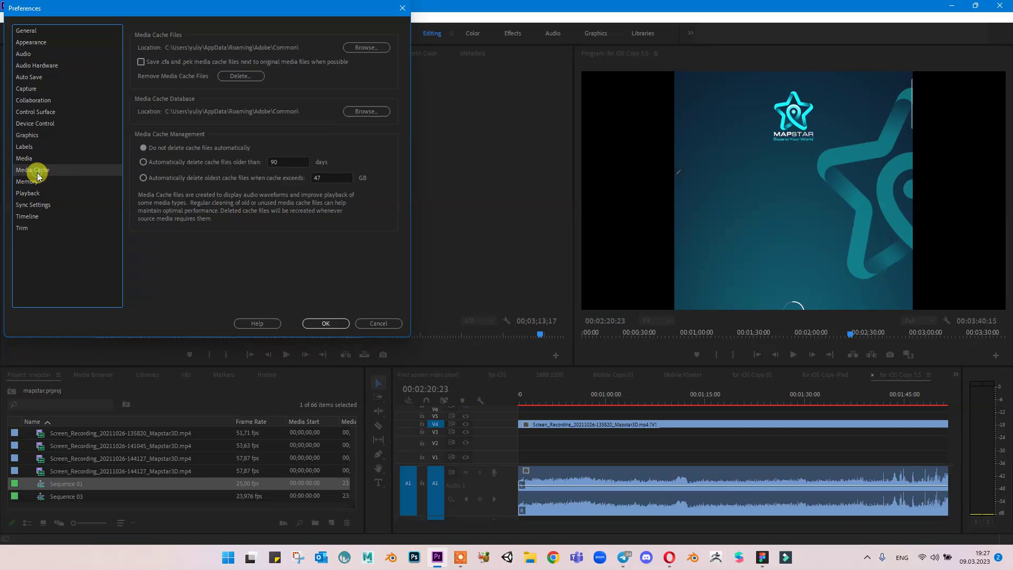
left_click(37, 182)
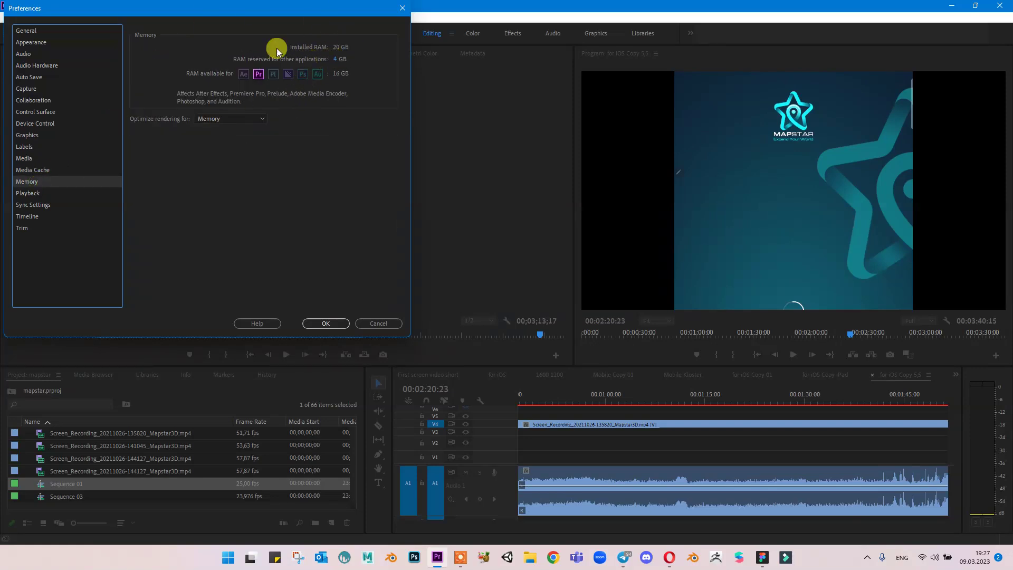
Step: Review the General preferences and close the Preferences dialog
left_click(40, 31)
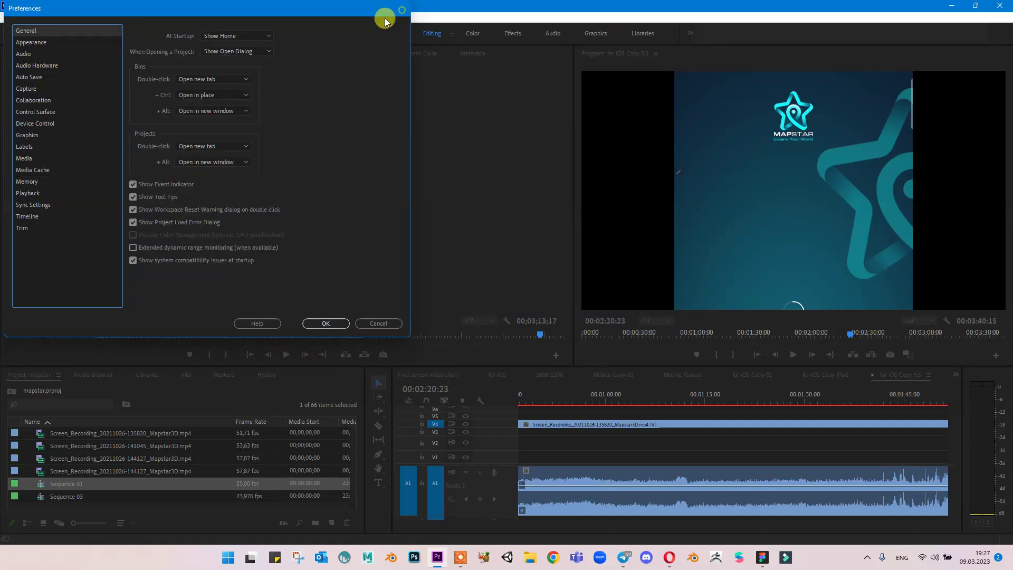
left_click(402, 9)
left_click(27, 18)
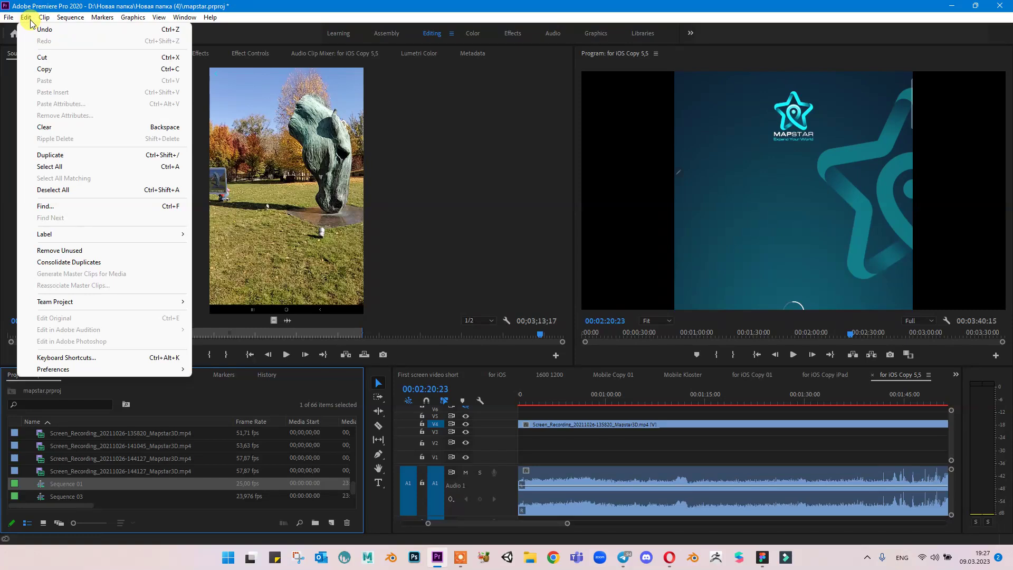
mouse_move(50, 22)
Step: Open the New Project settings, try creating the project under the default name, and decline overwriting the existing one
mouse_move(9, 18)
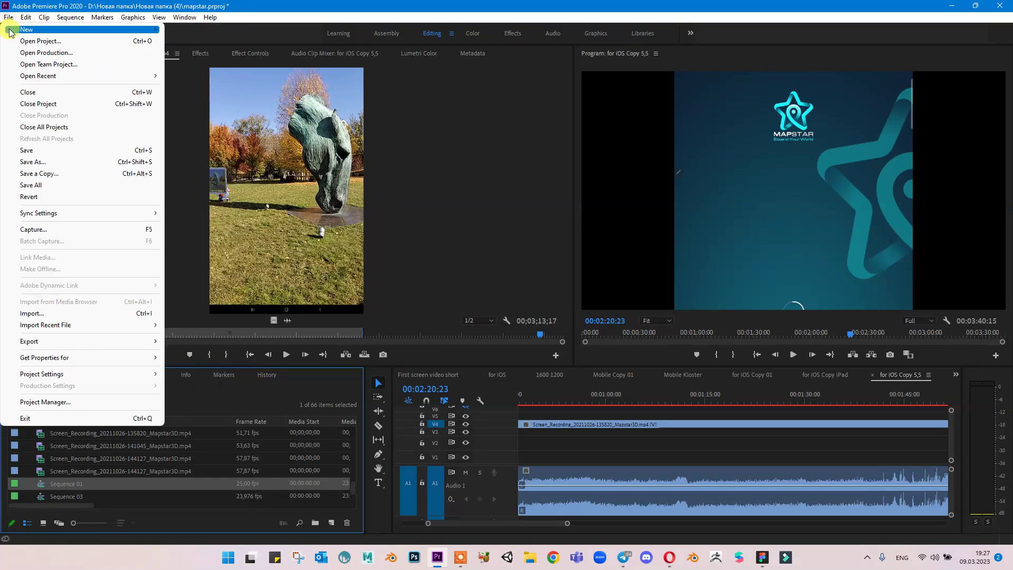
mouse_move(105, 29)
left_click(193, 29)
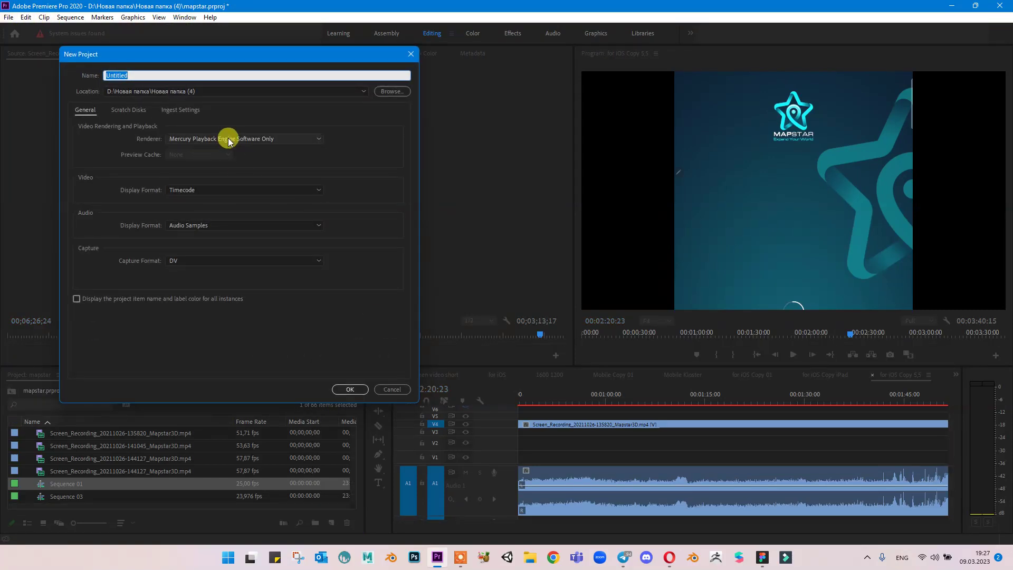
left_click(351, 390)
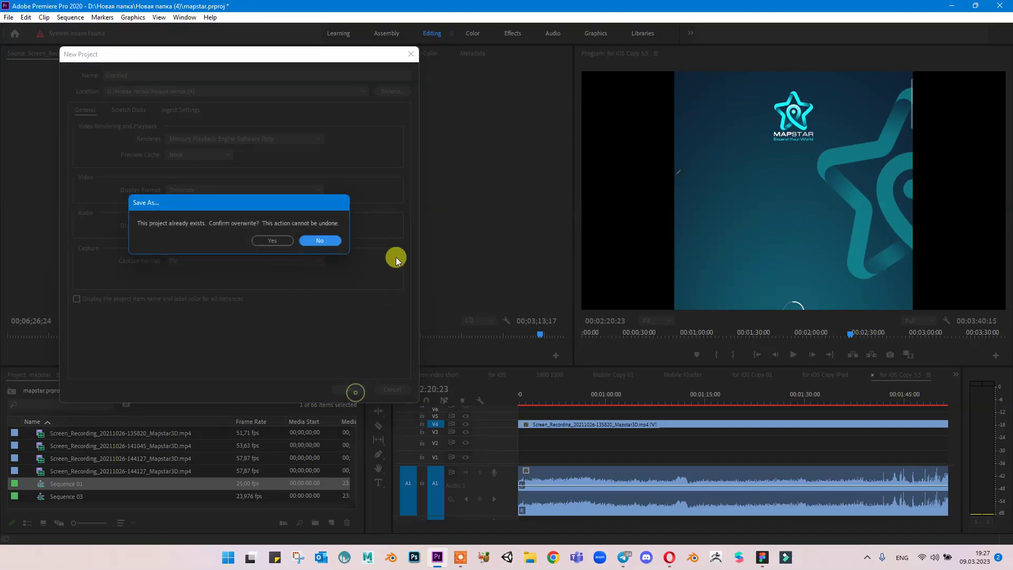
left_click(323, 237)
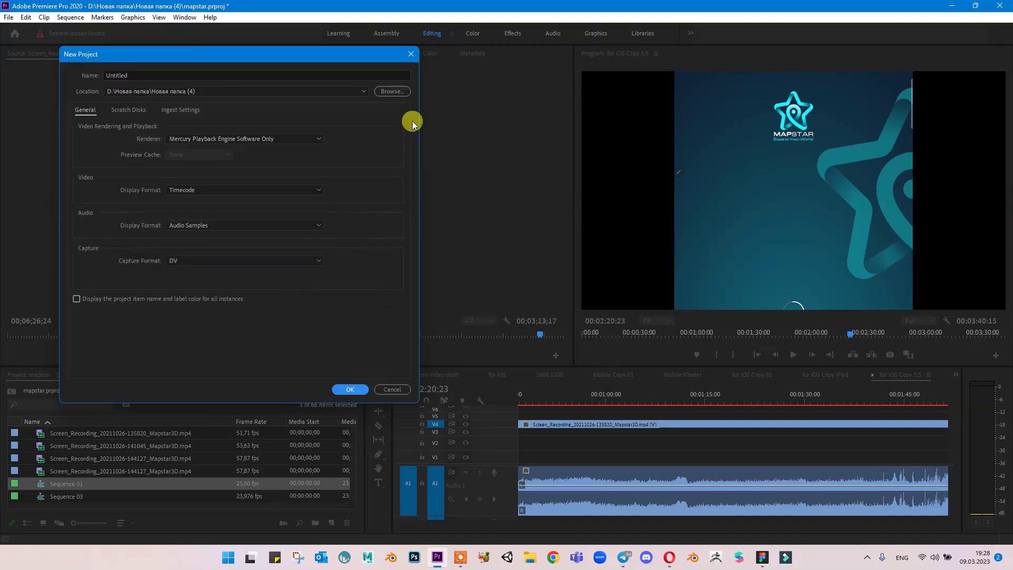
Step: Set the new project's destination to the desktop folder (Рабочий стол) under quick access
left_click(392, 92)
scroll(116, 179, "up", 4)
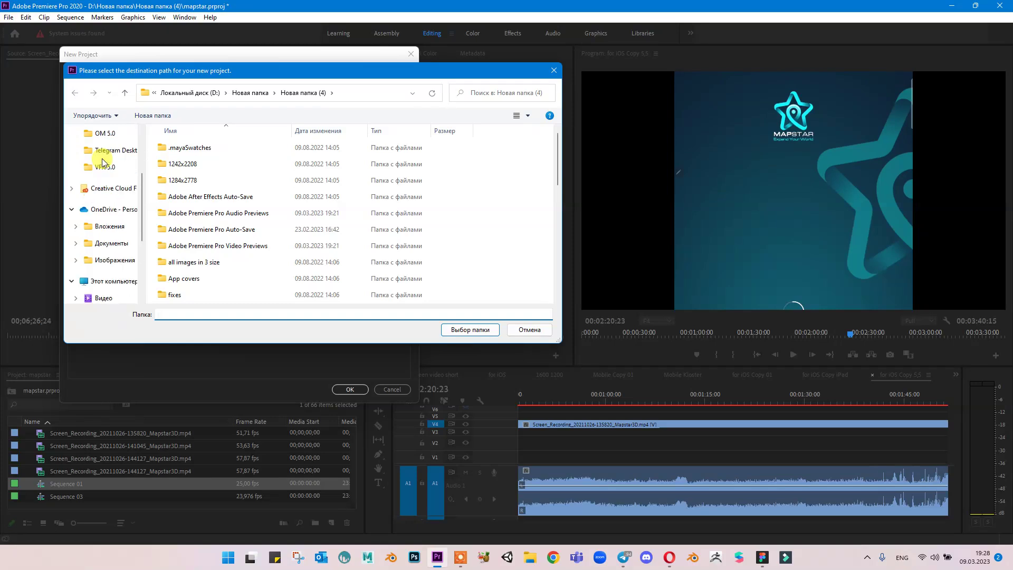
left_click(109, 156)
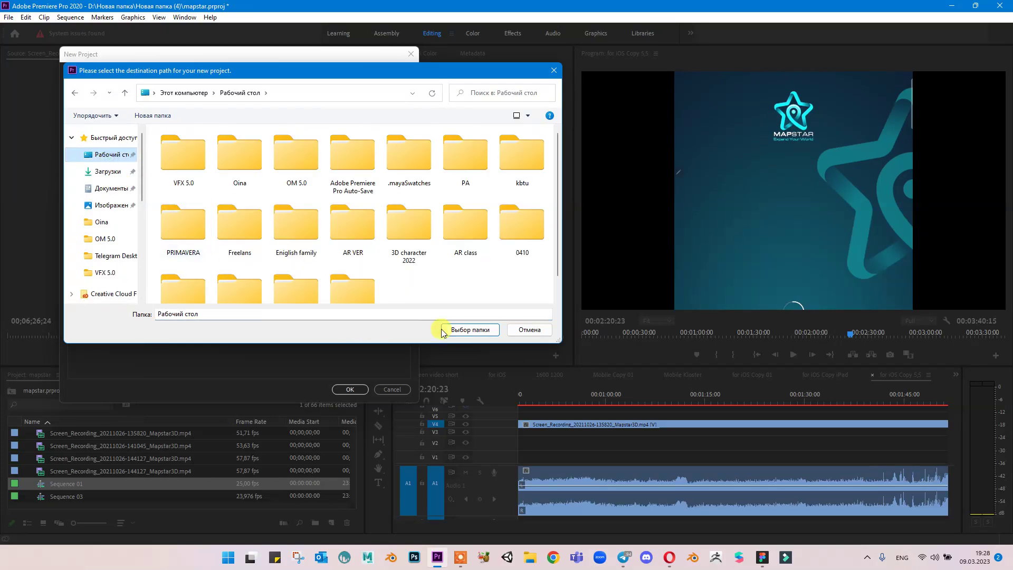
left_click(469, 329)
Step: Name the new project Test and create it
left_click(239, 75)
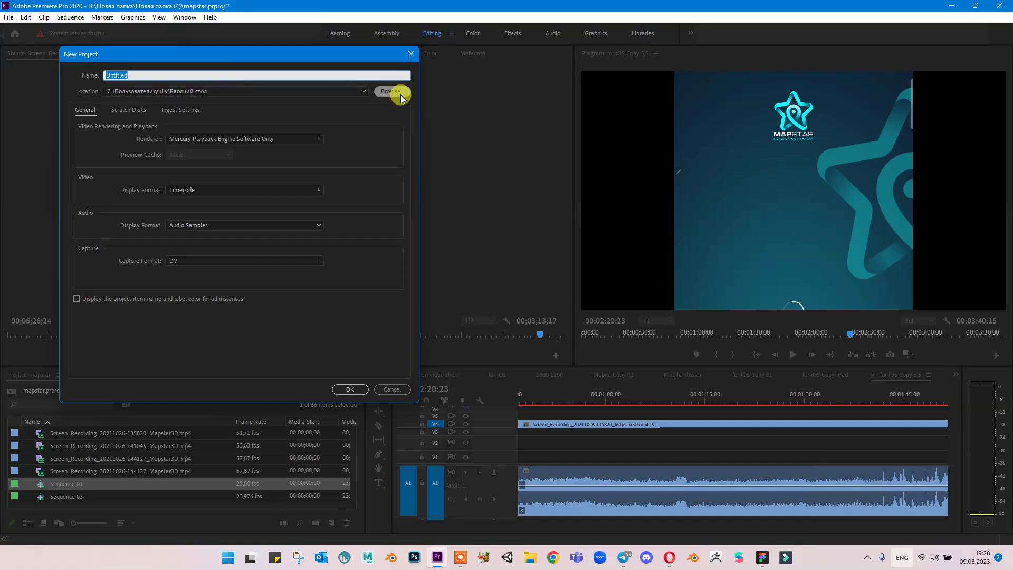
type("Test")
key("Return")
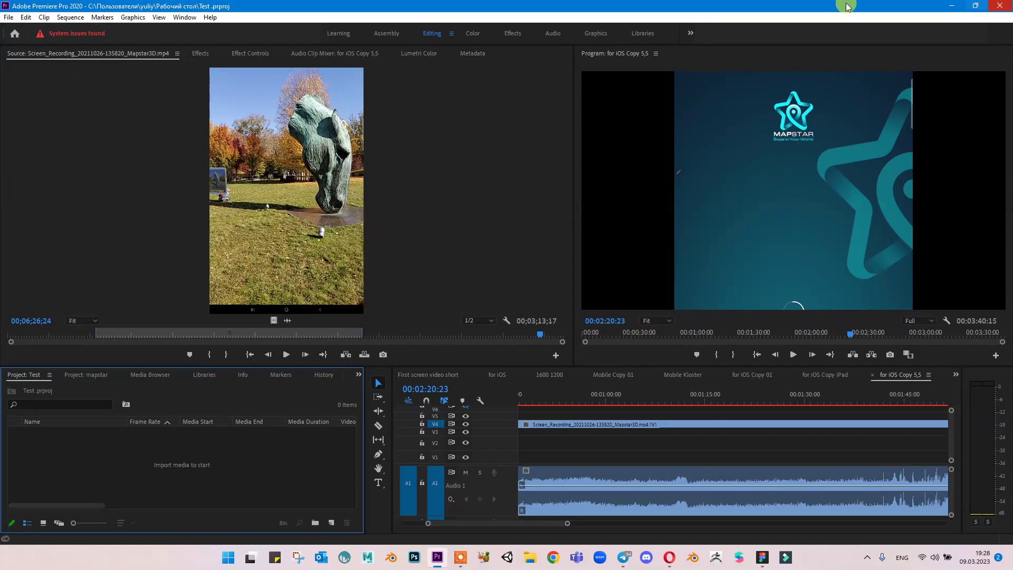
Step: Quit Premiere Pro without saving the changes to mapstar.prproj, and reopen the Test project from the desktop
left_click(9, 19)
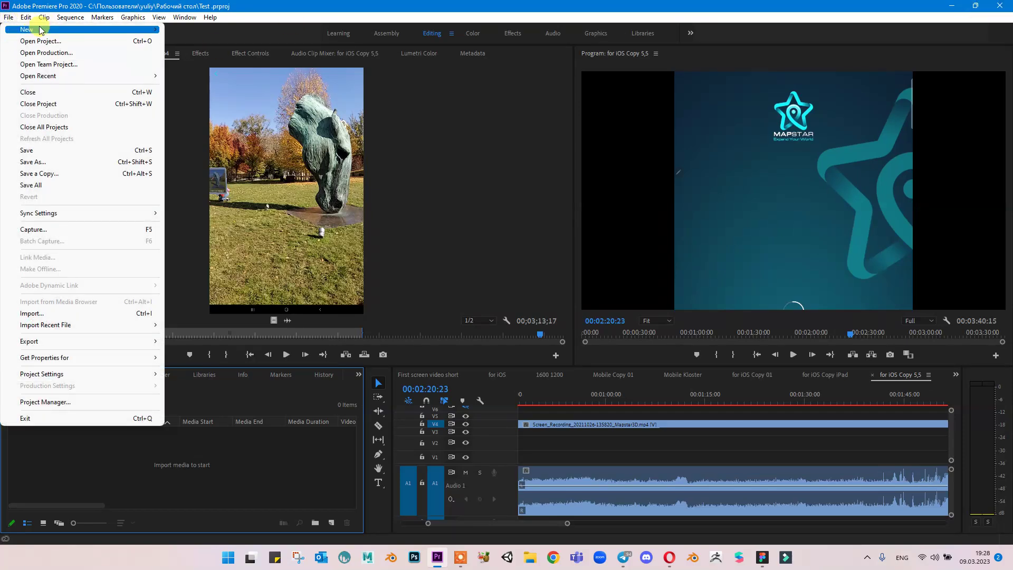
mouse_move(40, 31)
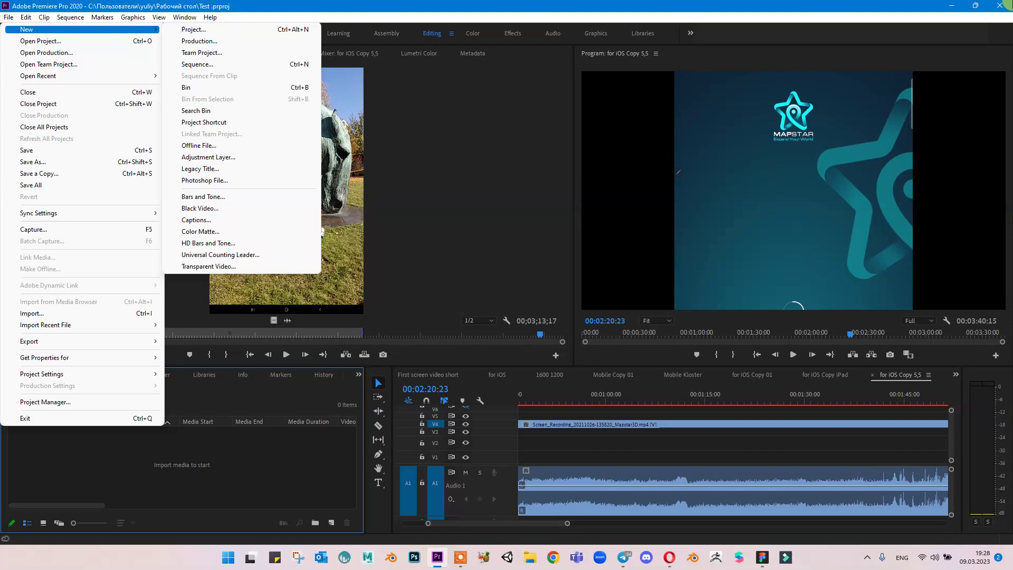
left_click(1008, 5)
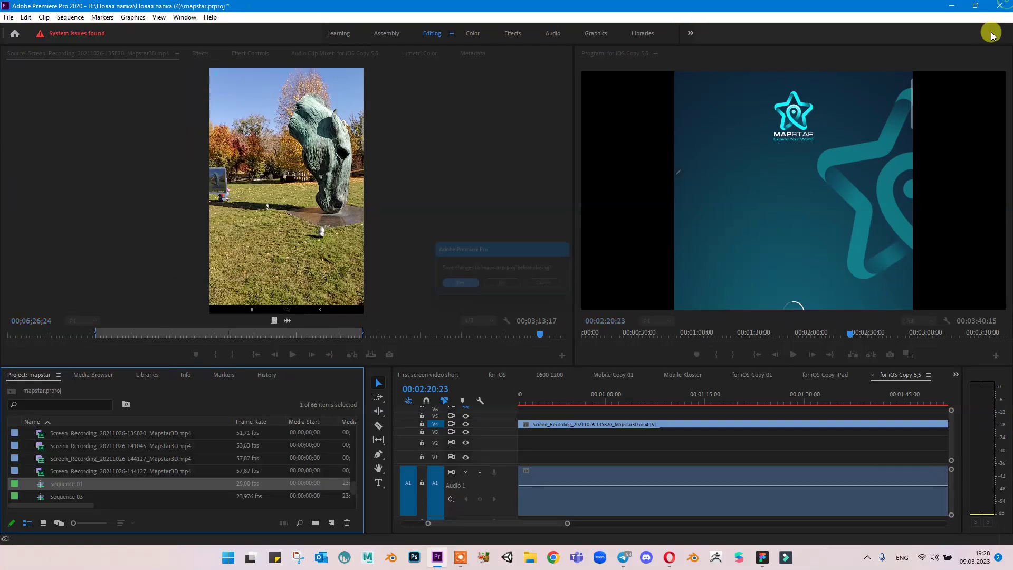
left_click(498, 289)
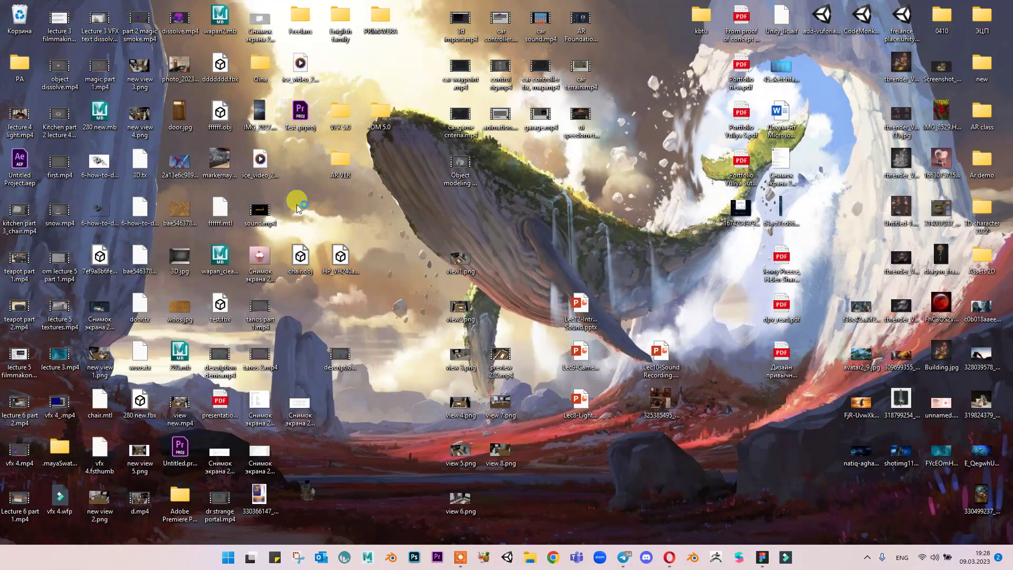
left_click(504, 402)
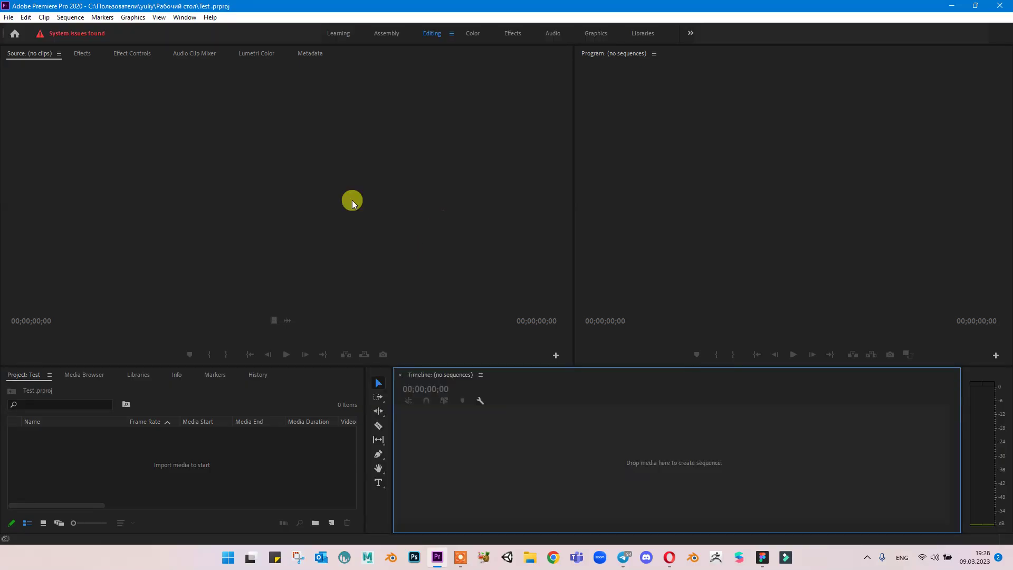
Step: Make the Project and Timeline panels taller and widen the Program monitor at the Source monitor's expense
left_click(30, 459)
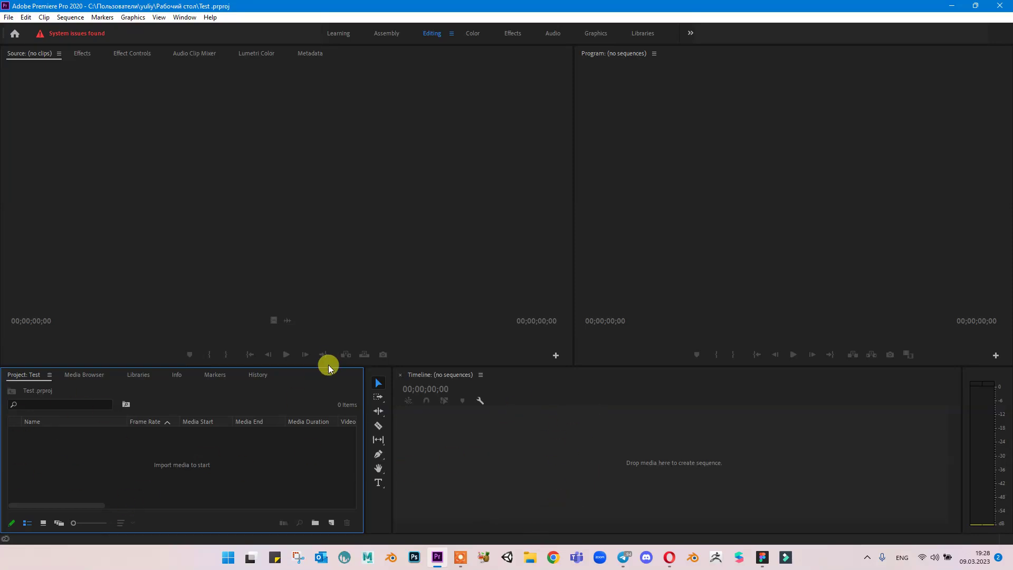
left_click_drag(328, 366, 321, 246)
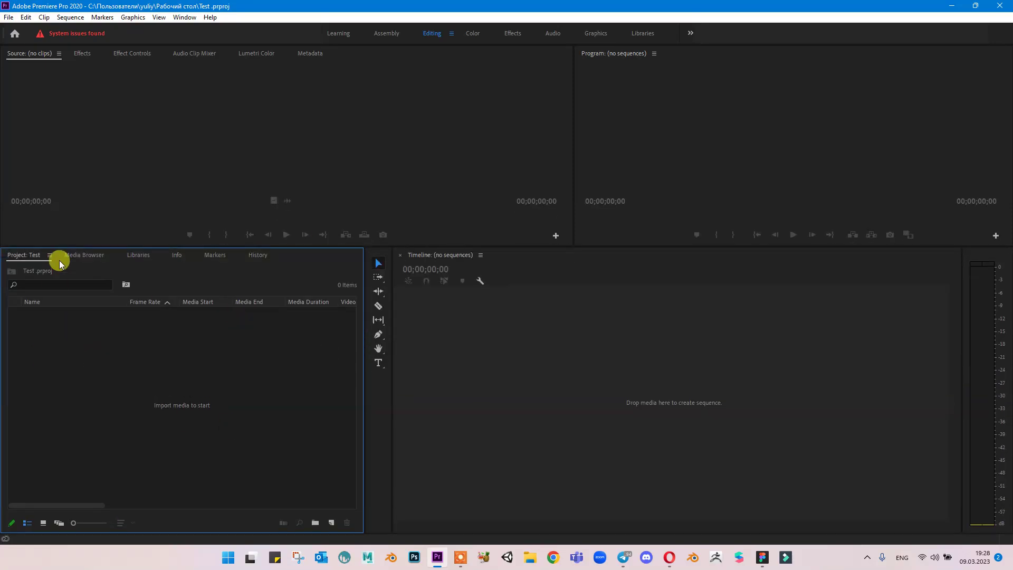
left_click(84, 255)
left_click(25, 255)
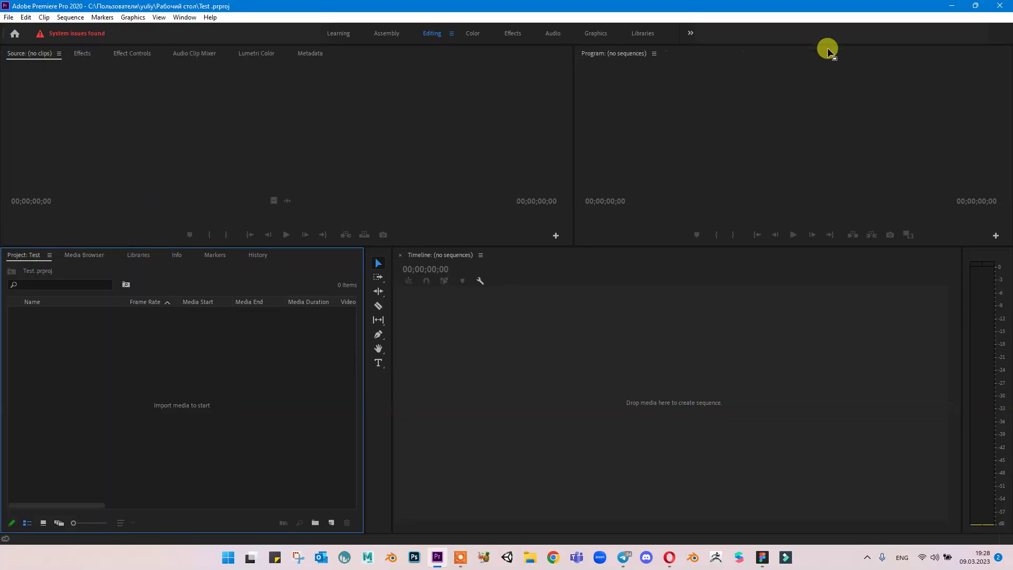
left_click_drag(576, 91, 505, 90)
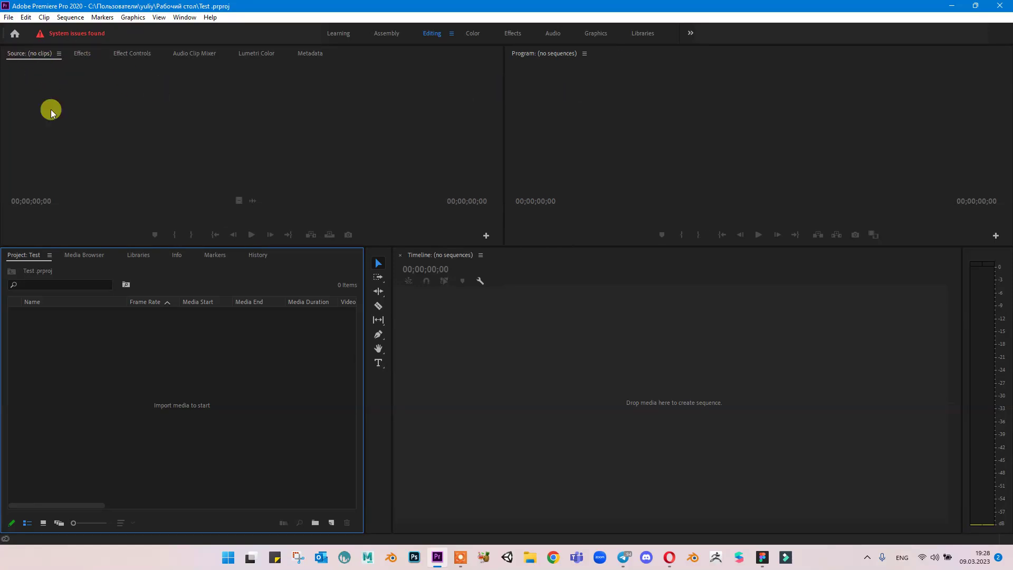
Step: Look through the Effect Controls, Effects and Lumetri Color panels, and return to the Source monitor
left_click(127, 51)
left_click(82, 53)
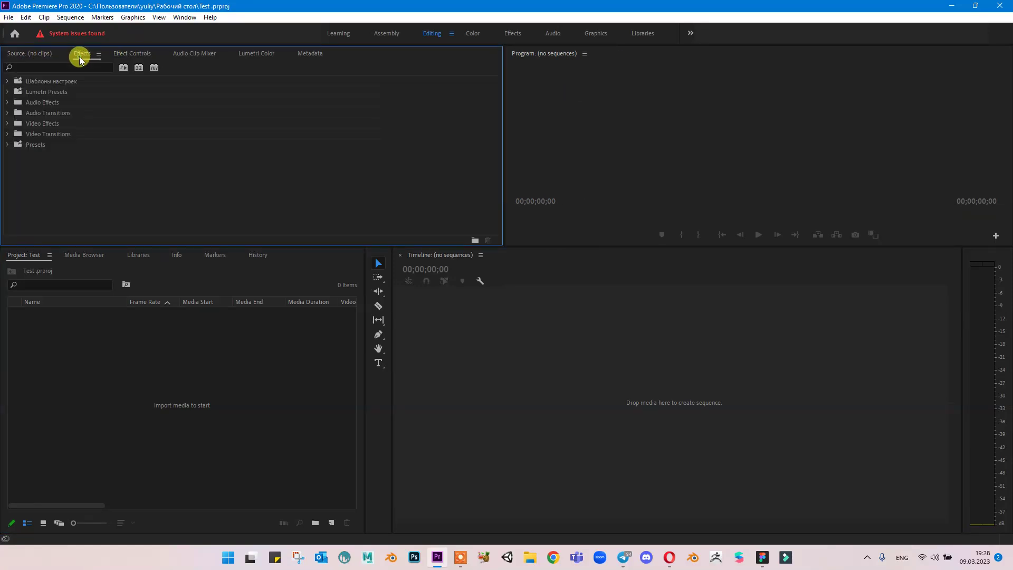
left_click(258, 54)
left_click(23, 51)
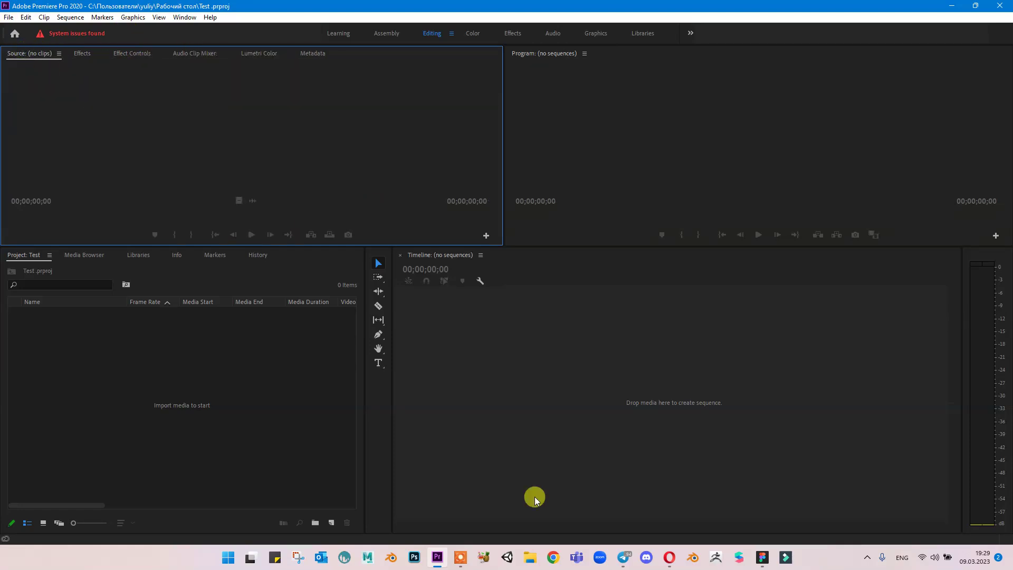
Step: Switch to Telegram and open the most recent Google Drive link in Saved Messages
left_click(622, 559)
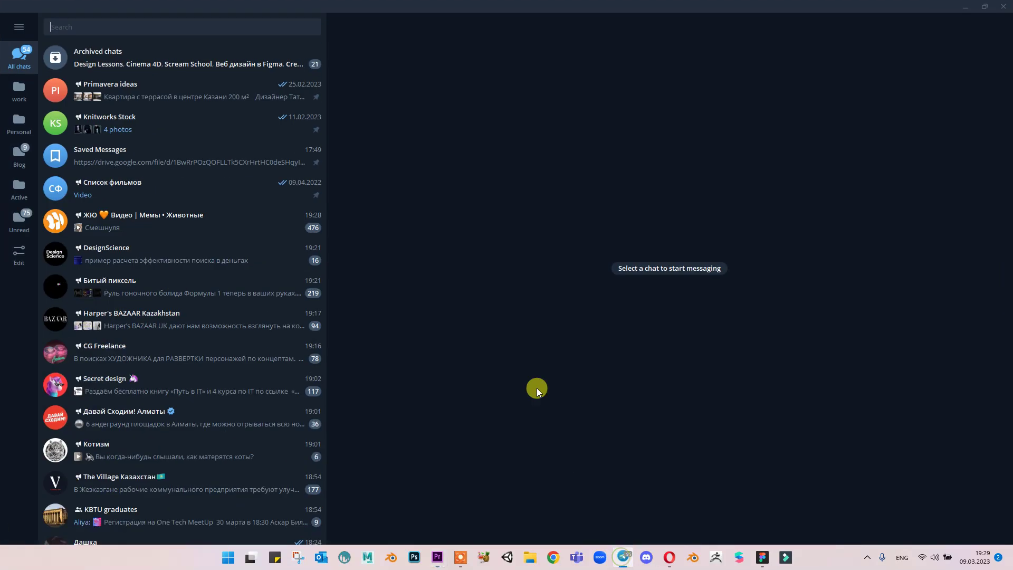
left_click(21, 95)
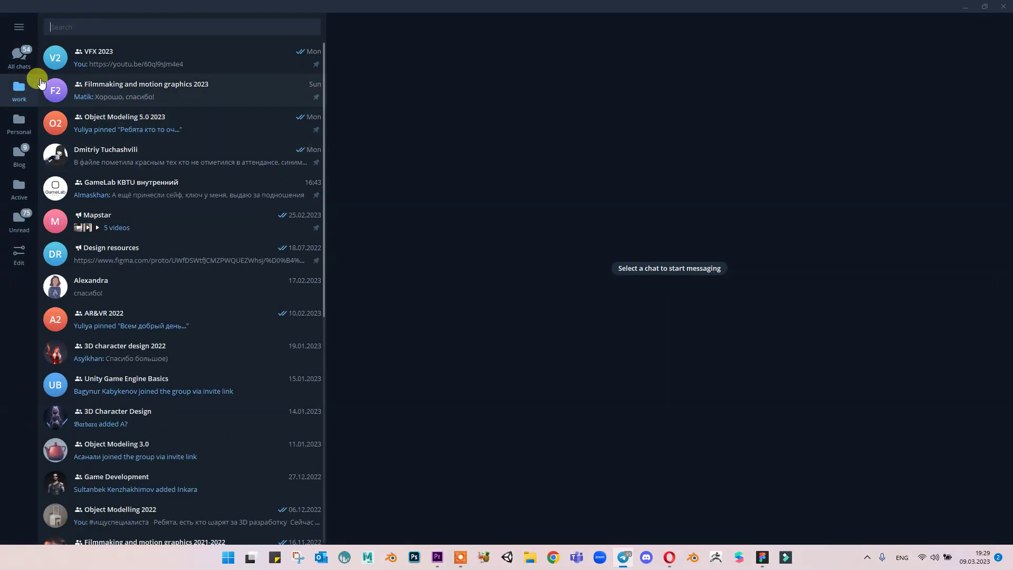
left_click(20, 57)
left_click(171, 148)
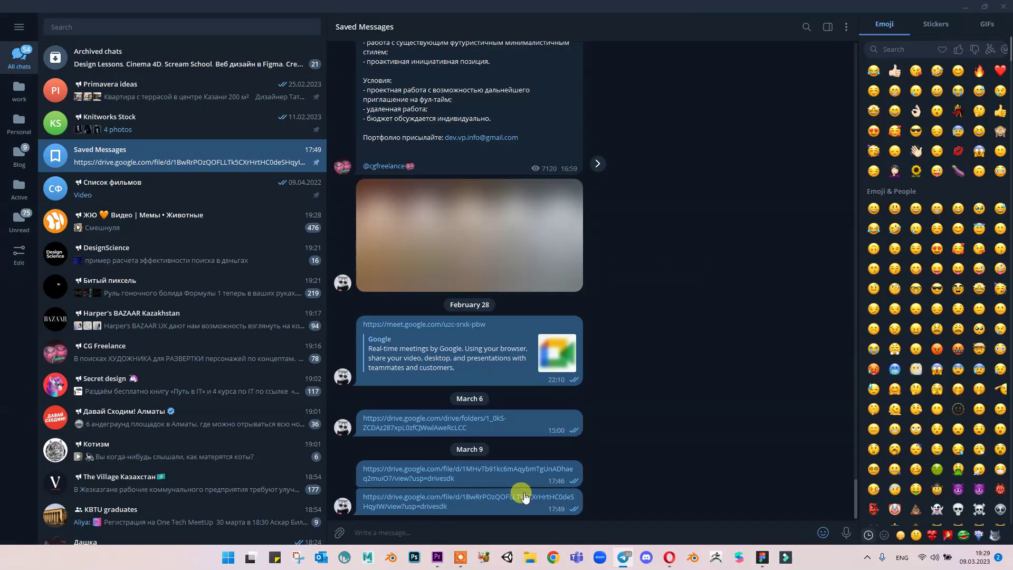
left_click(518, 493)
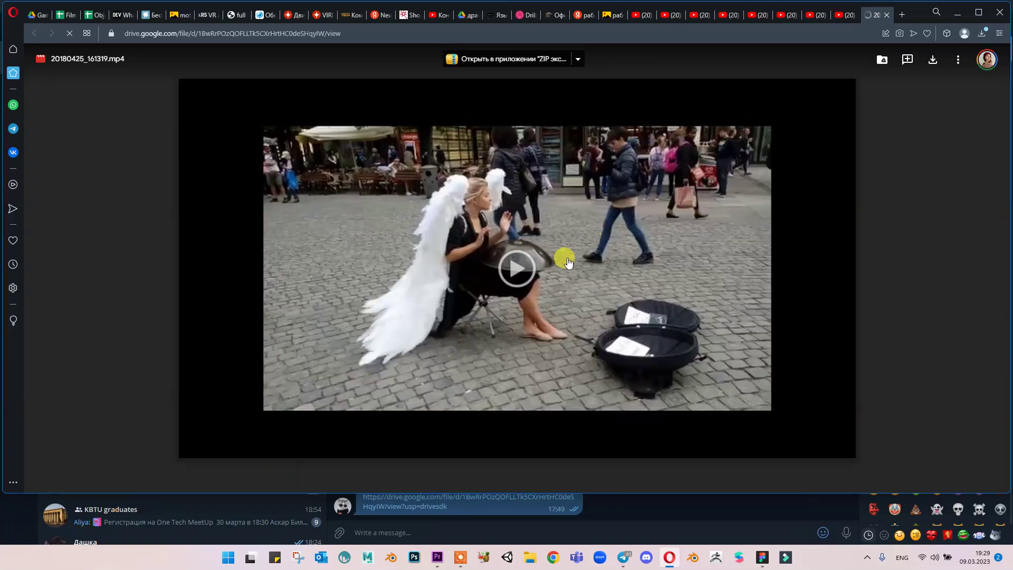
Step: Download the video 20180425_161319.mp4 from Google Drive and close its page
left_click(566, 255)
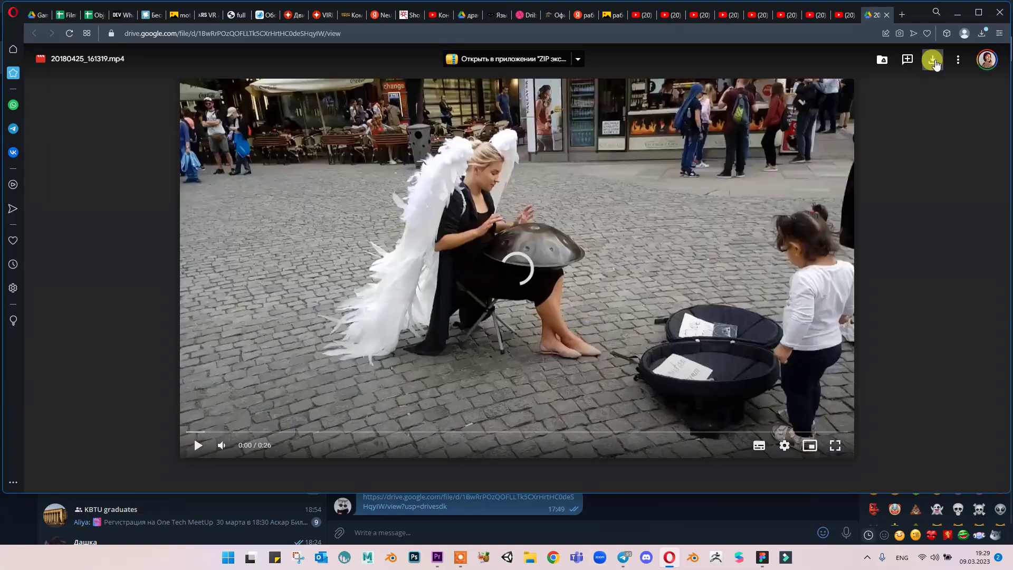
left_click(933, 59)
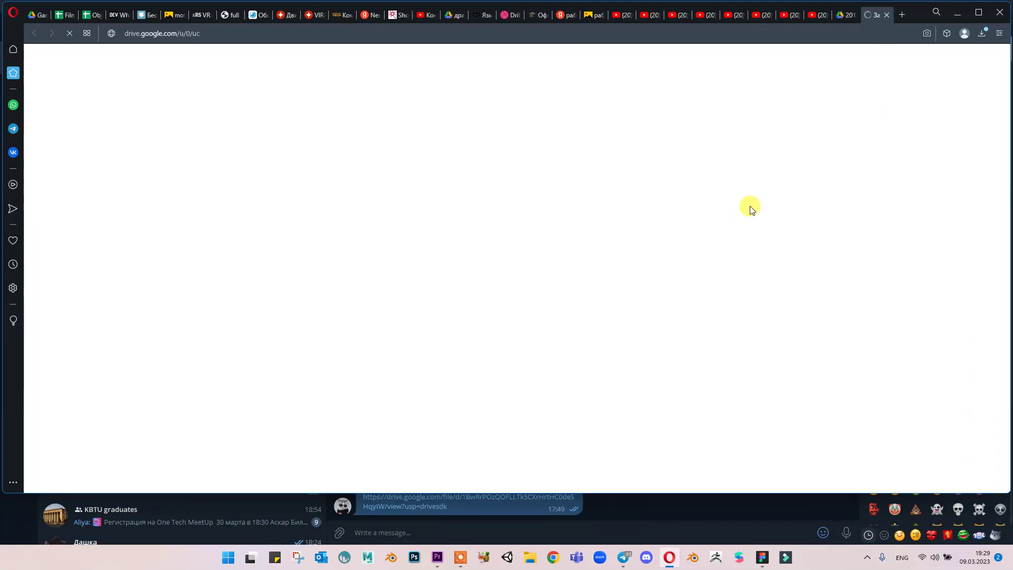
left_click(847, 19)
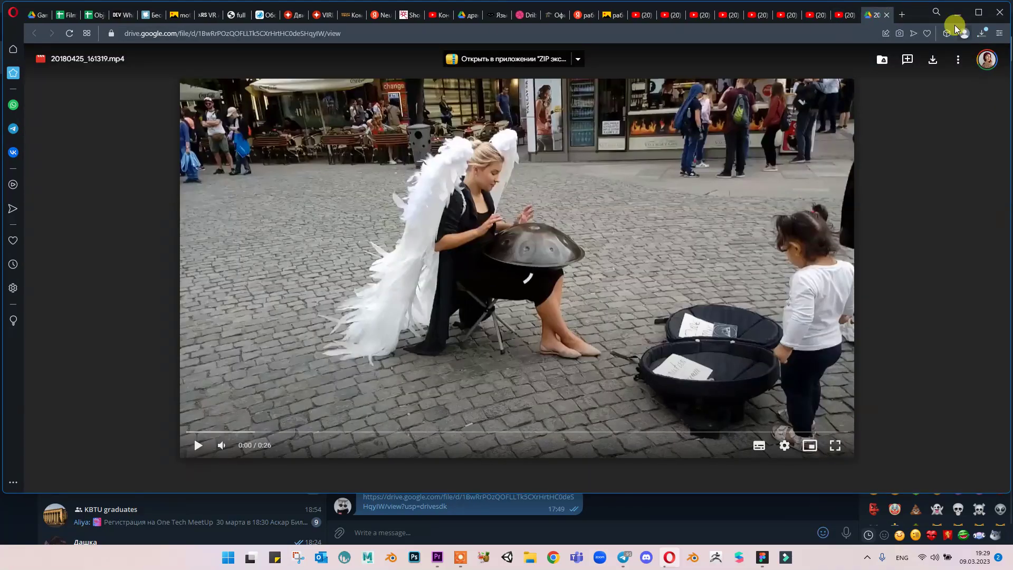
left_click(886, 15)
Step: Check the video's download progress in the browser, and close Telegram to return to Premiere Pro
left_click(983, 33)
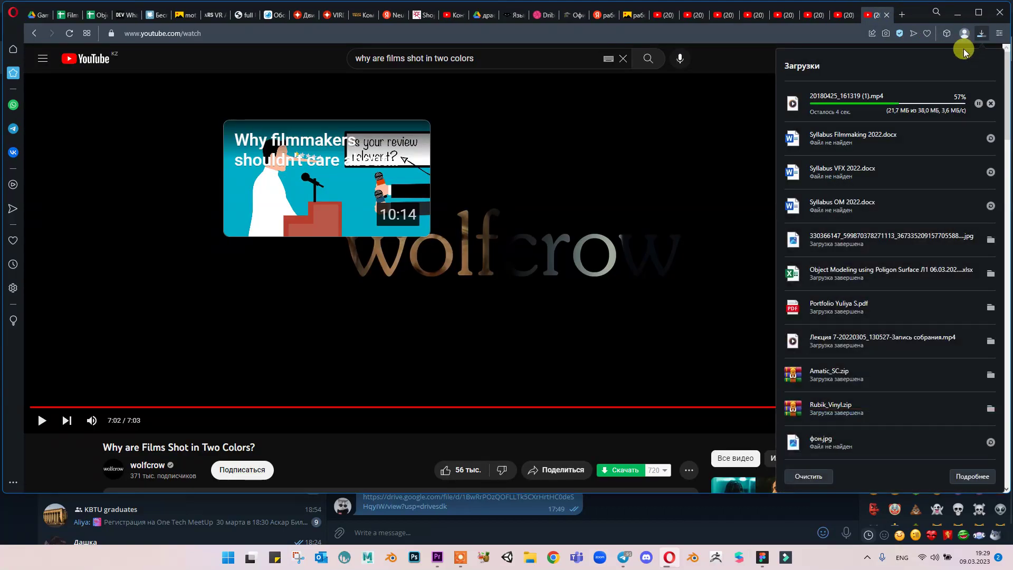
left_click(979, 12)
left_click(851, 202)
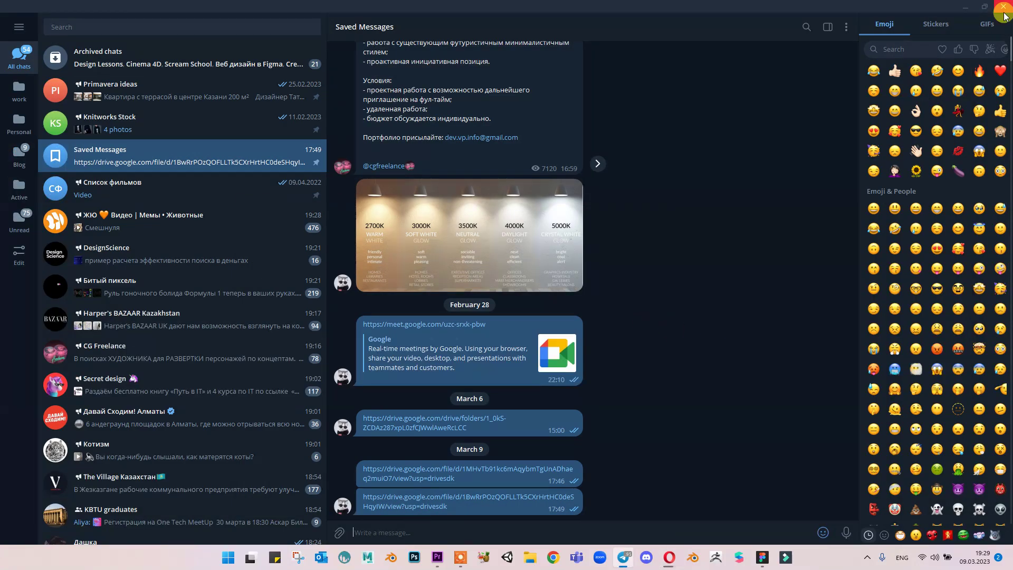
left_click(1003, 6)
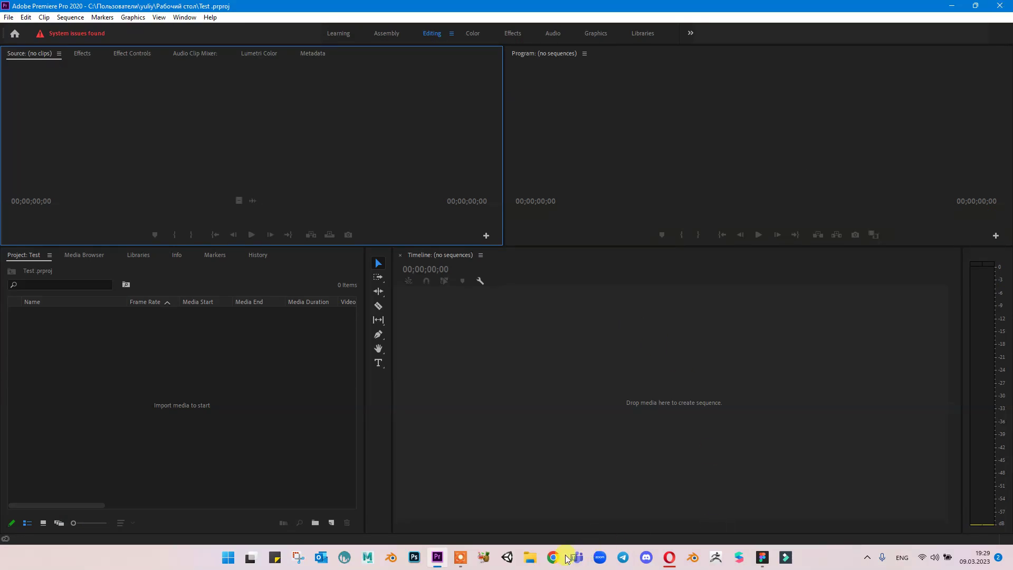
Step: Show the downloaded video in its folder from Opera and import 20180425_161319 (1).mp4 into the Test project
left_click(674, 561)
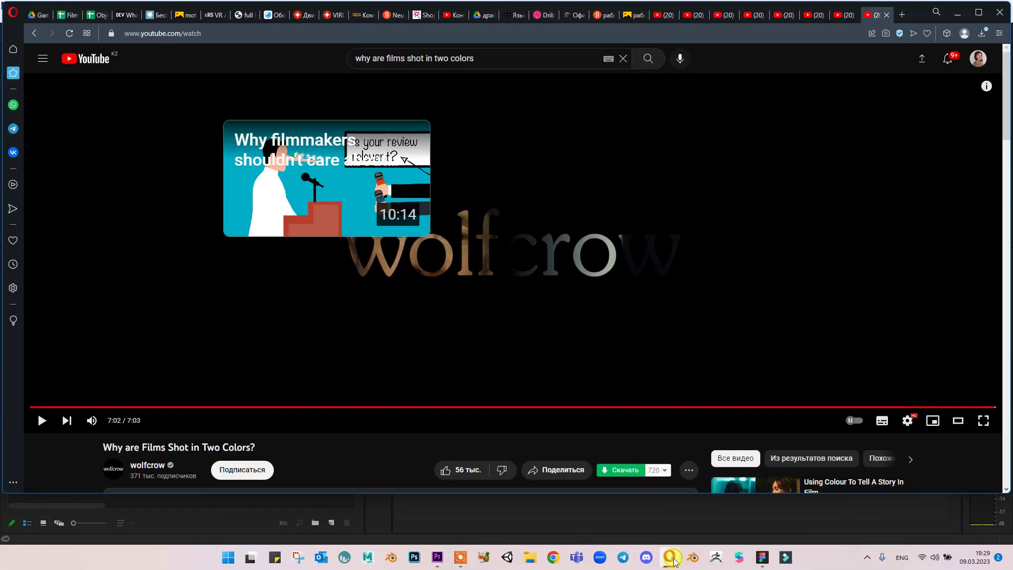
left_click(980, 35)
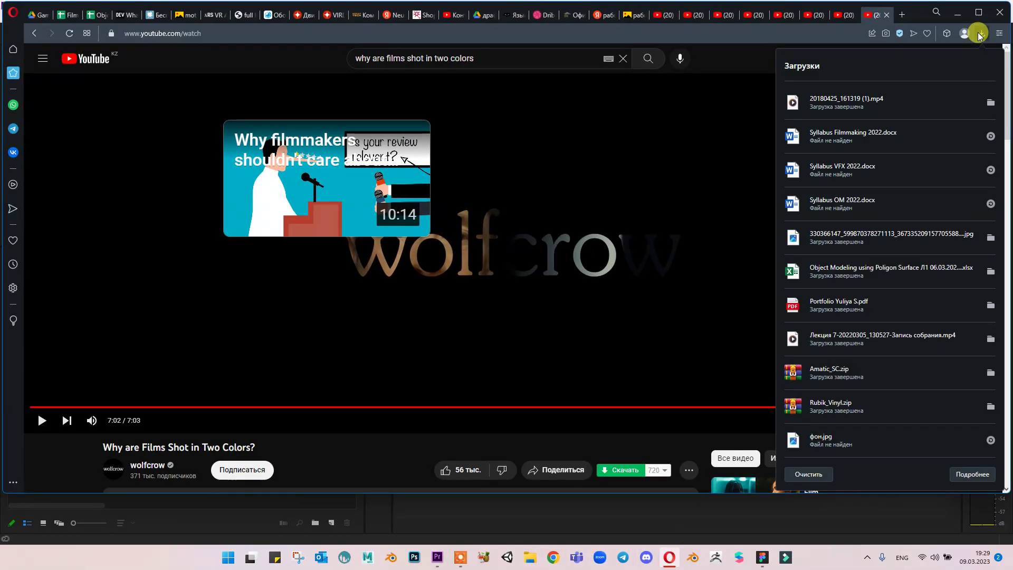
left_click(991, 101)
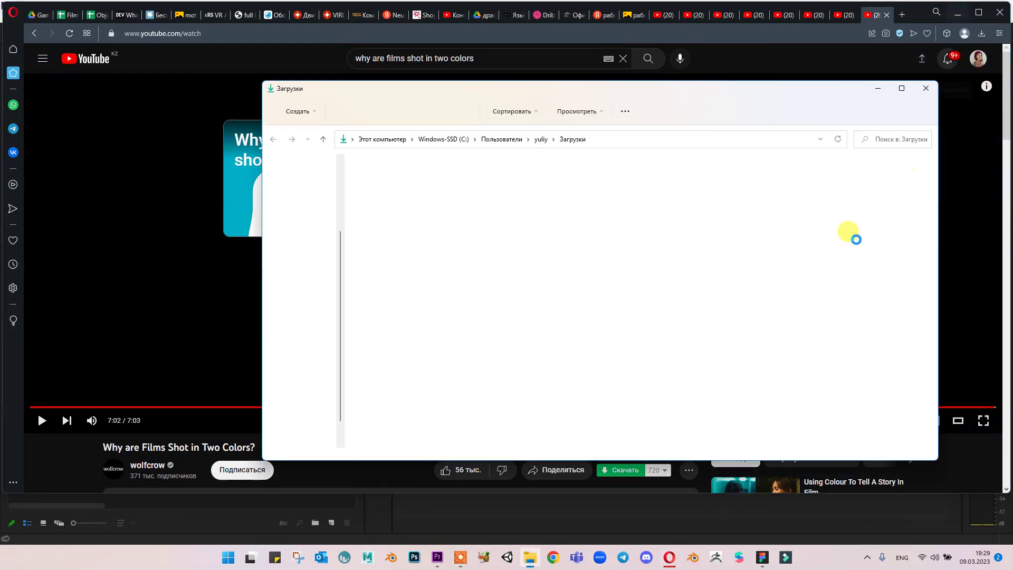
left_click(958, 12)
left_click_drag(401, 227, 190, 441)
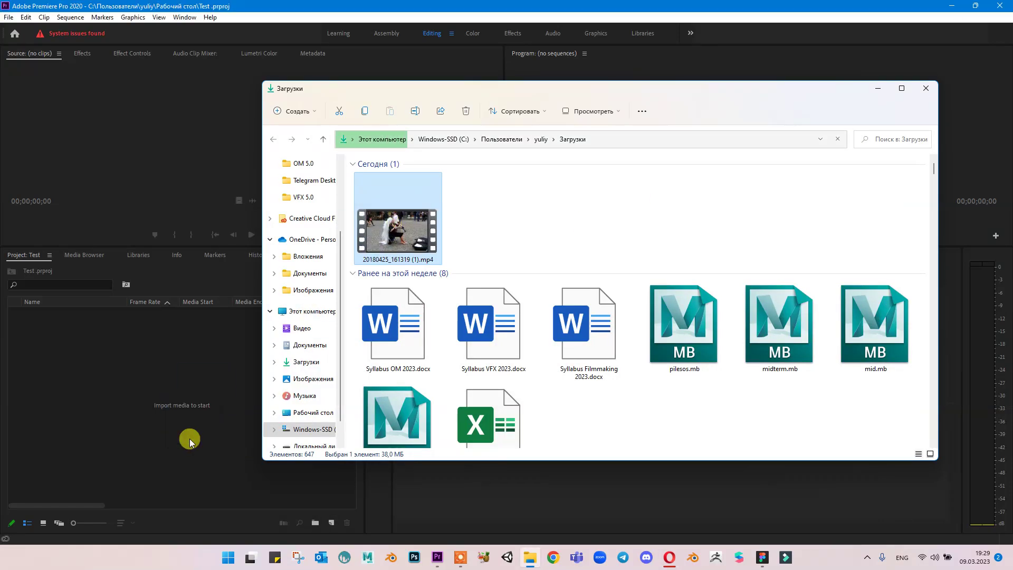
Step: Open the imported clip 20180425_161319 (1).mp4 in the Source monitor and preview it up to about 00;00;12;15
left_click(120, 417)
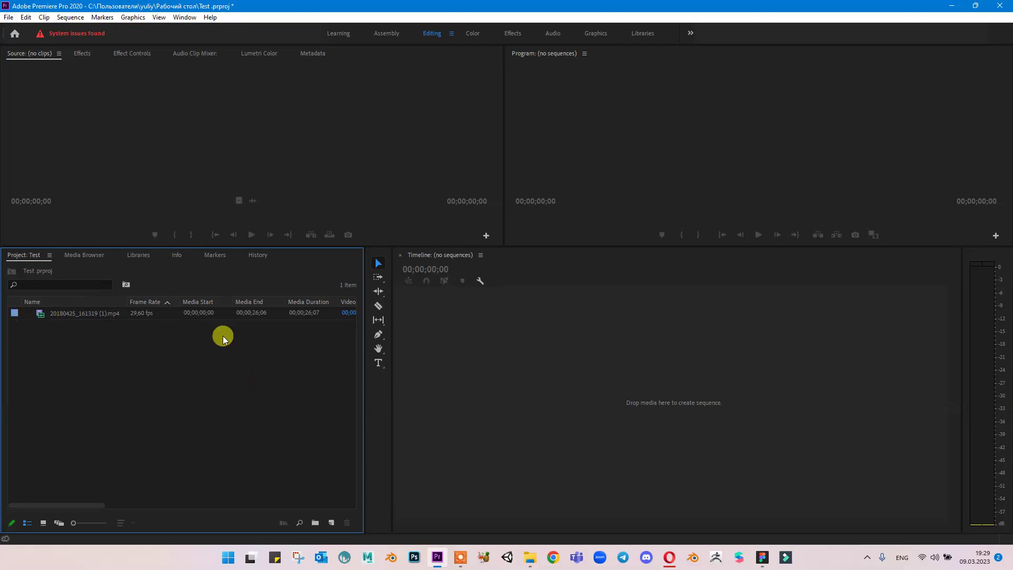
left_click(72, 311)
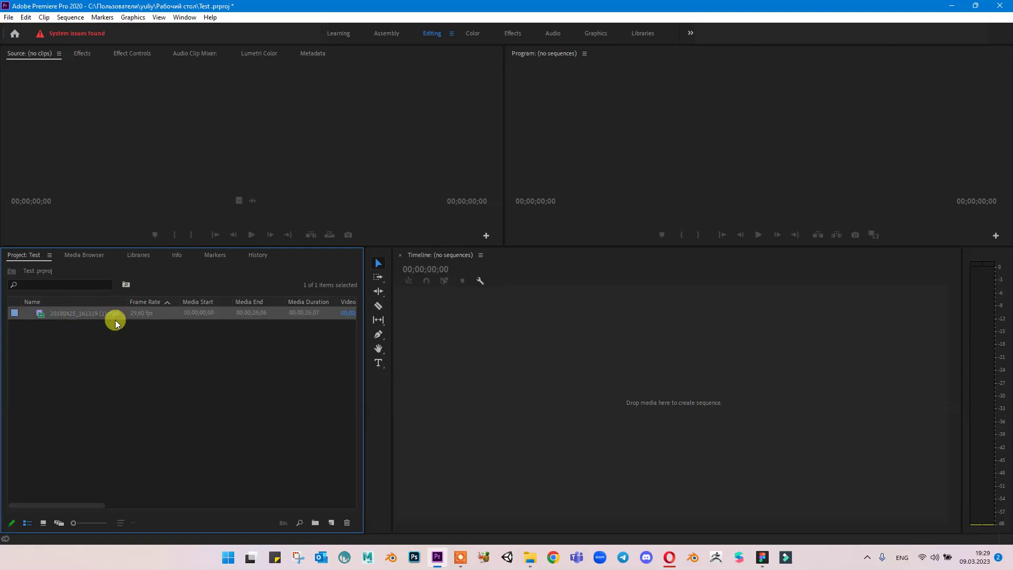
left_click_drag(112, 318, 128, 169)
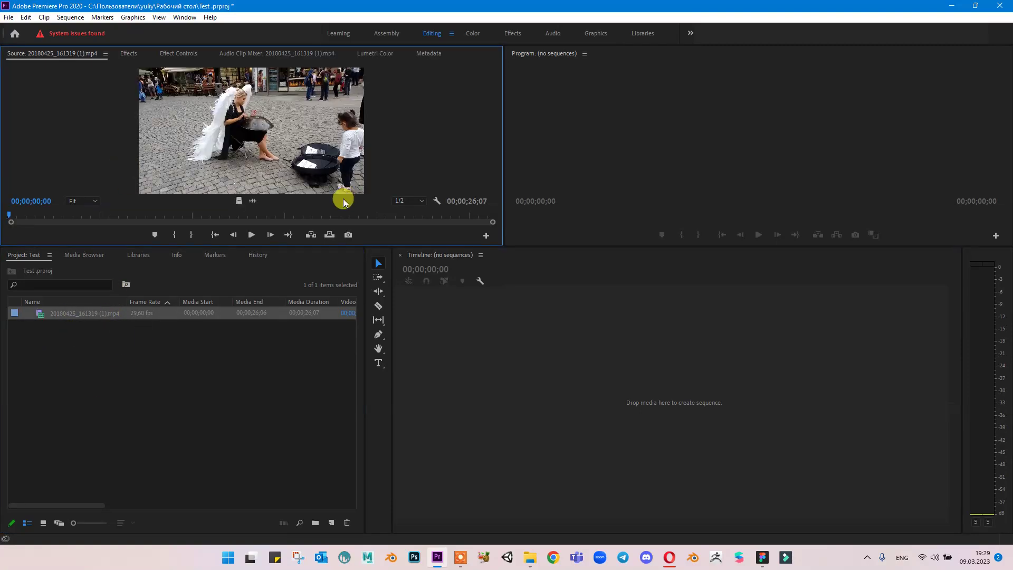
left_click(252, 235)
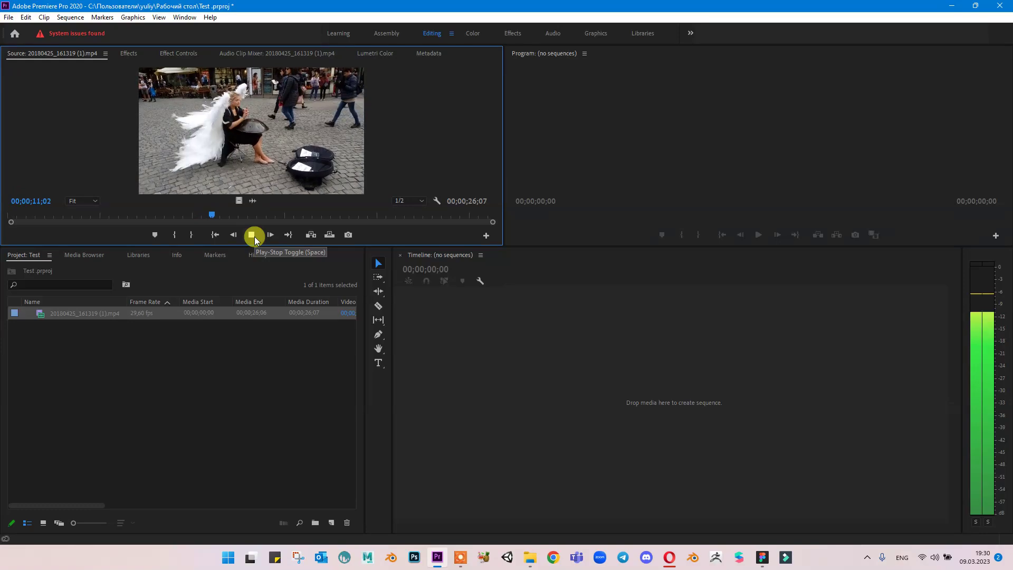
left_click(252, 236)
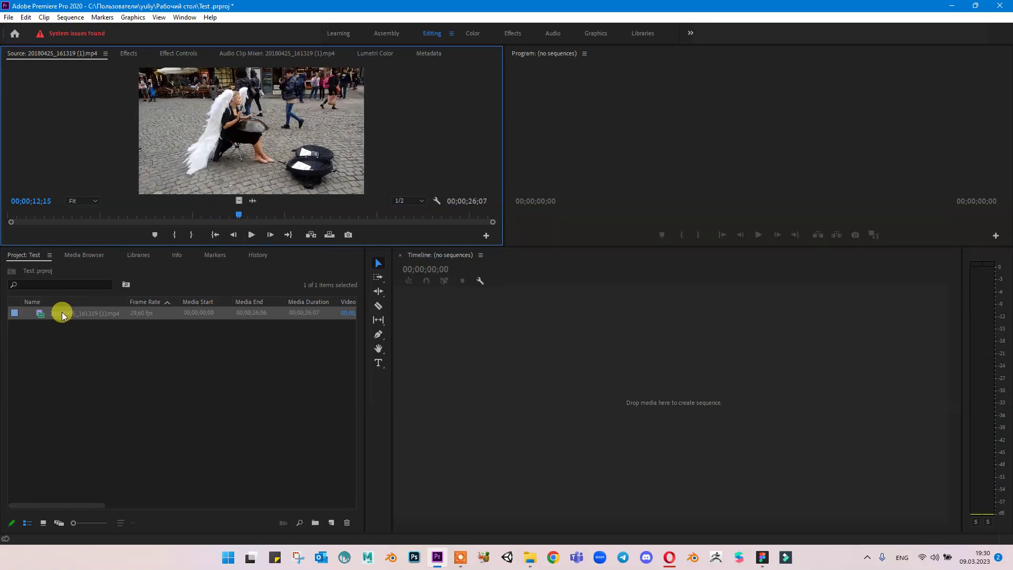
Step: Create a sequence by placing 20180425_161319 (1).mp4 on the empty timeline, and look over the new sequence's options in the project
left_click_drag(62, 315, 496, 359)
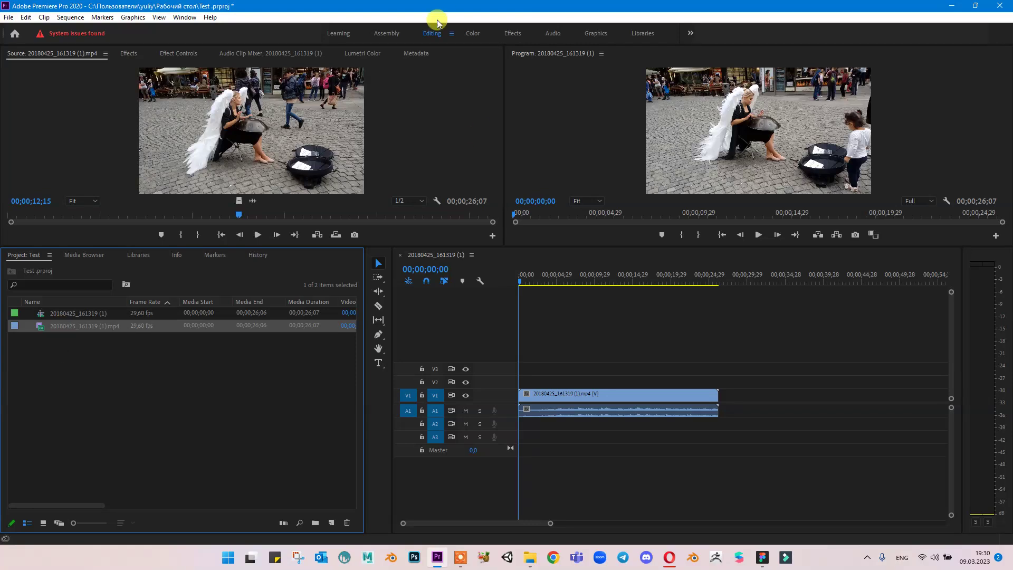
left_click(137, 312)
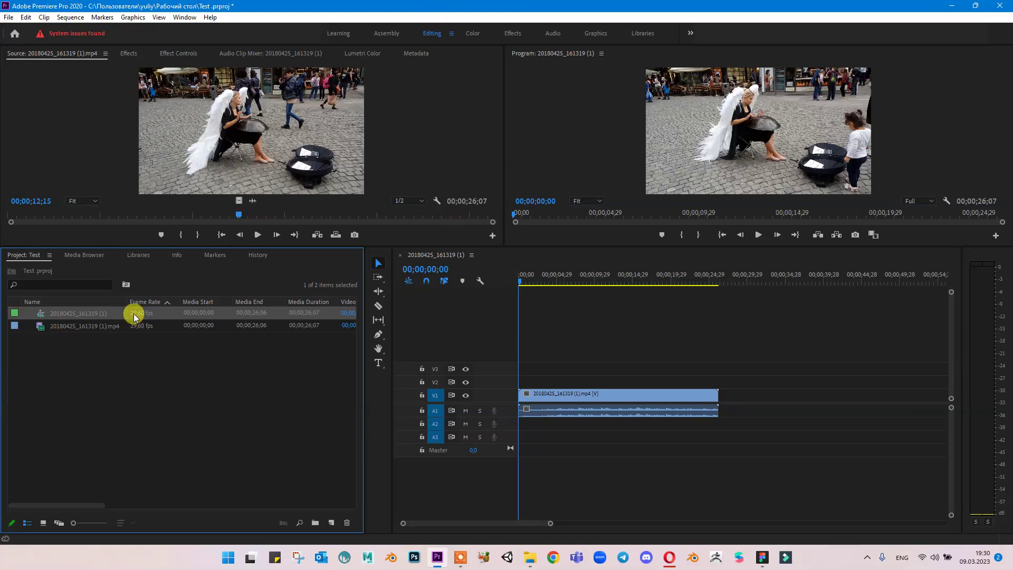
right_click(52, 315)
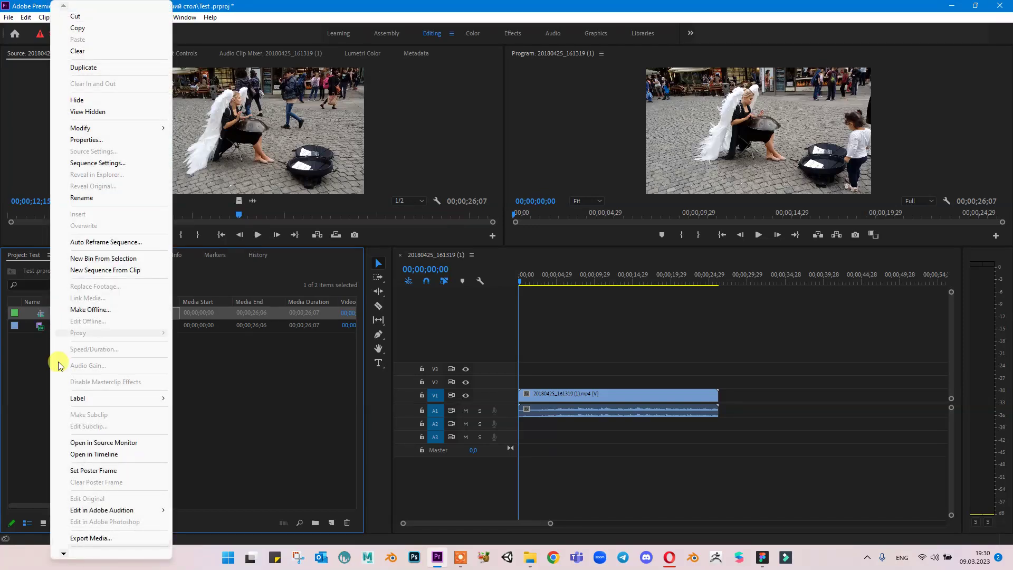
left_click(33, 409)
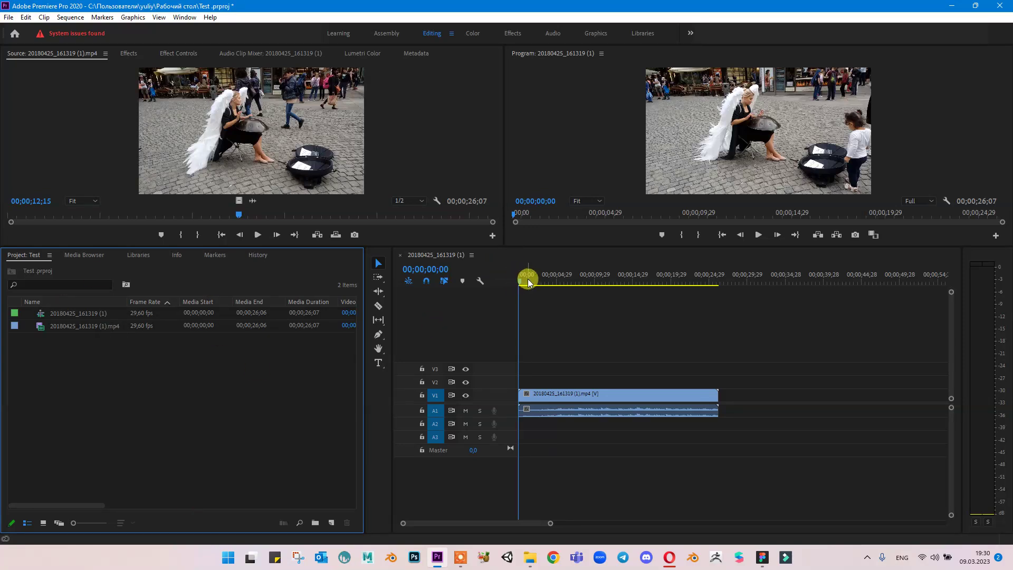
Step: Play the sequence from its start to about 00;00;05;09, pausing to check the system volume
left_click_drag(529, 283, 496, 306)
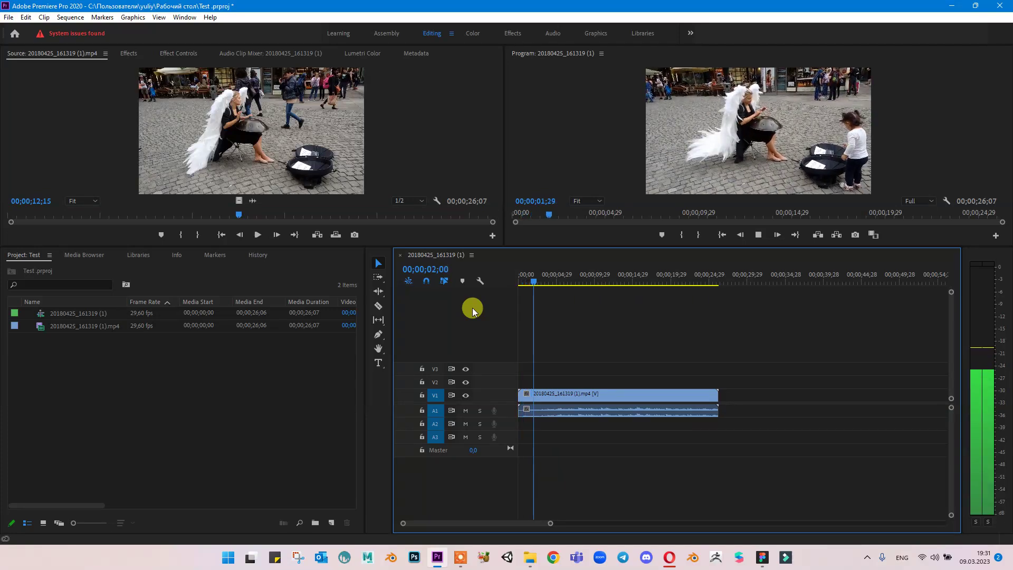
key("space")
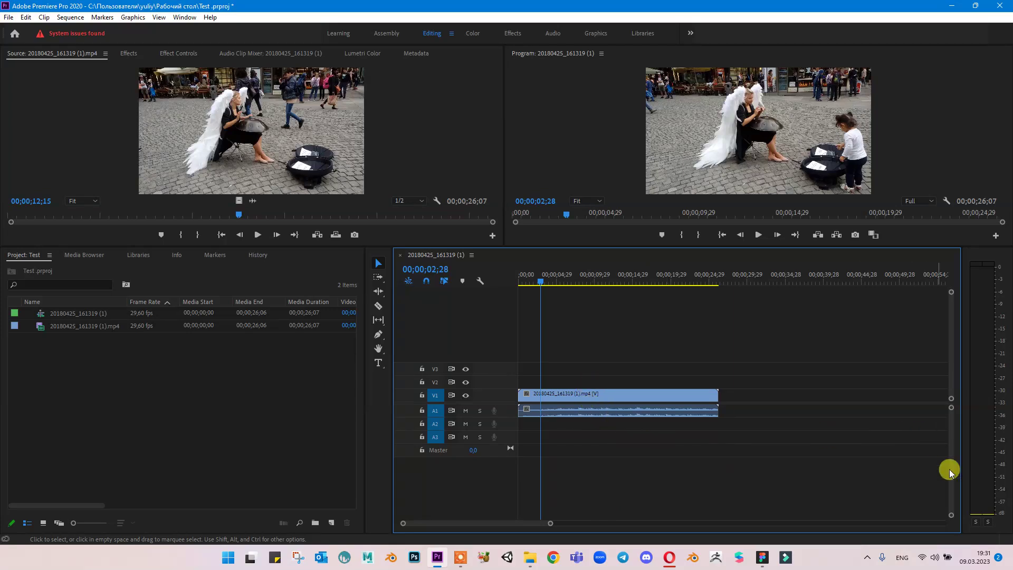
left_click(940, 558)
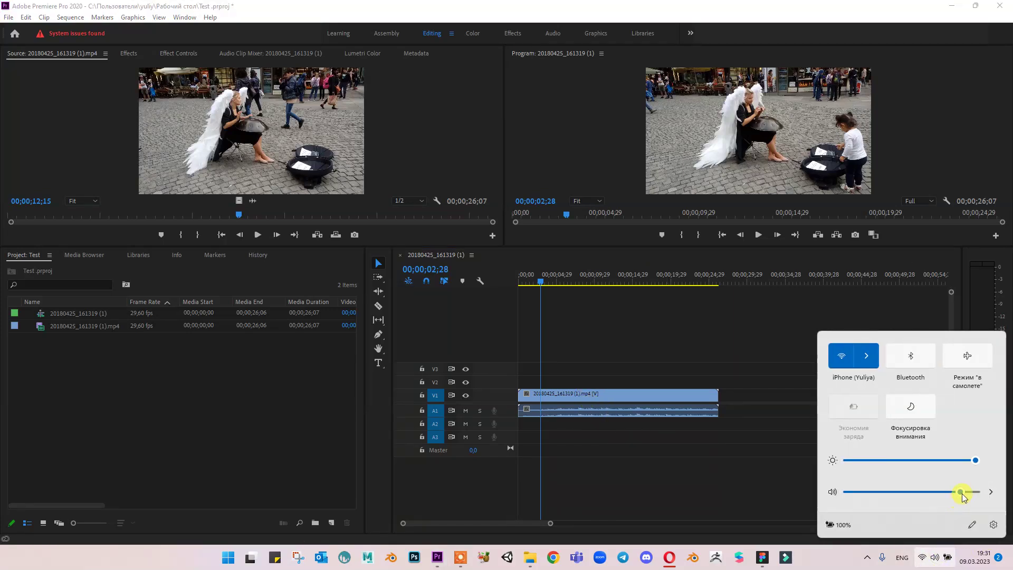
left_click(507, 413)
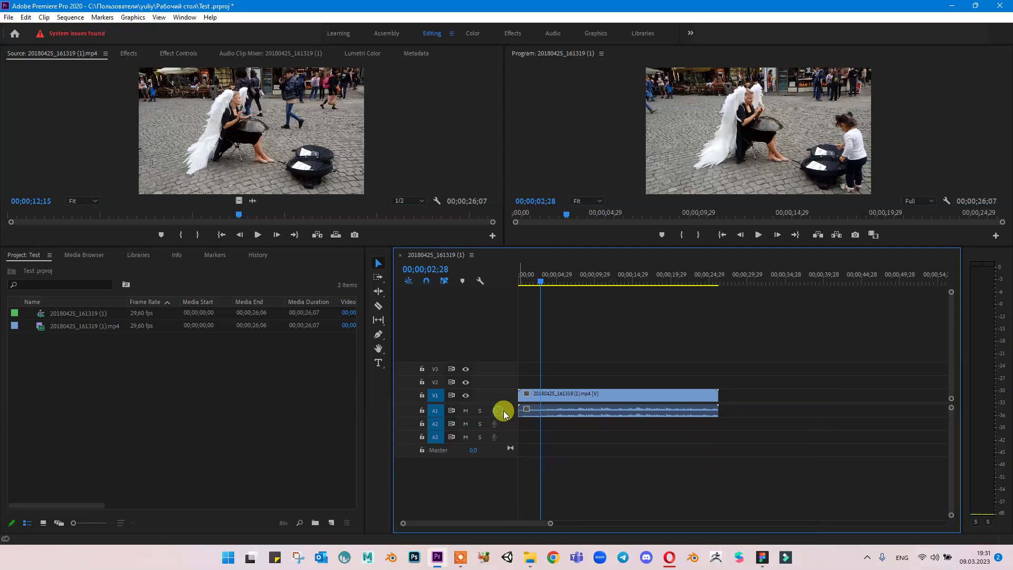
left_click(532, 416)
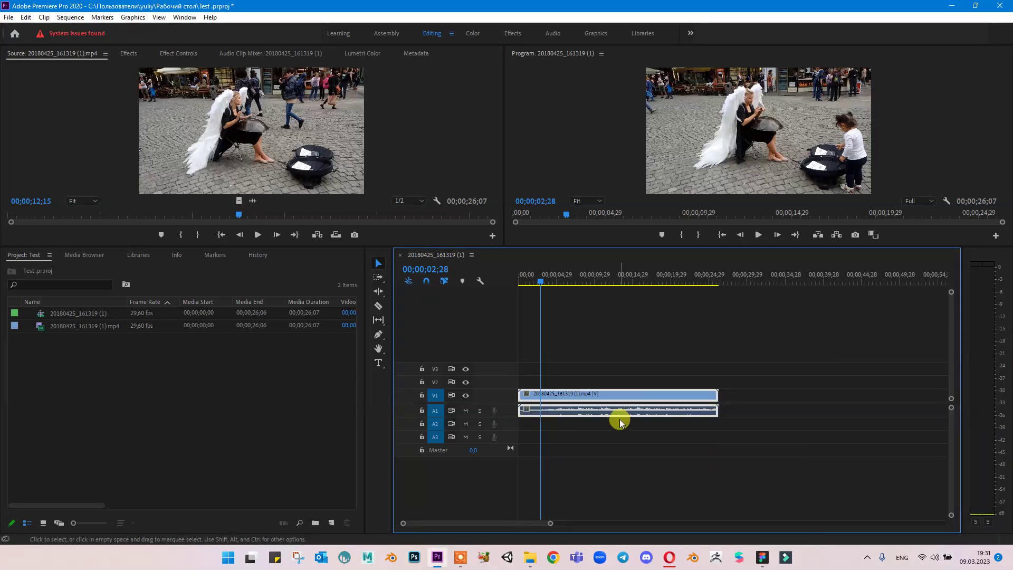
key("space")
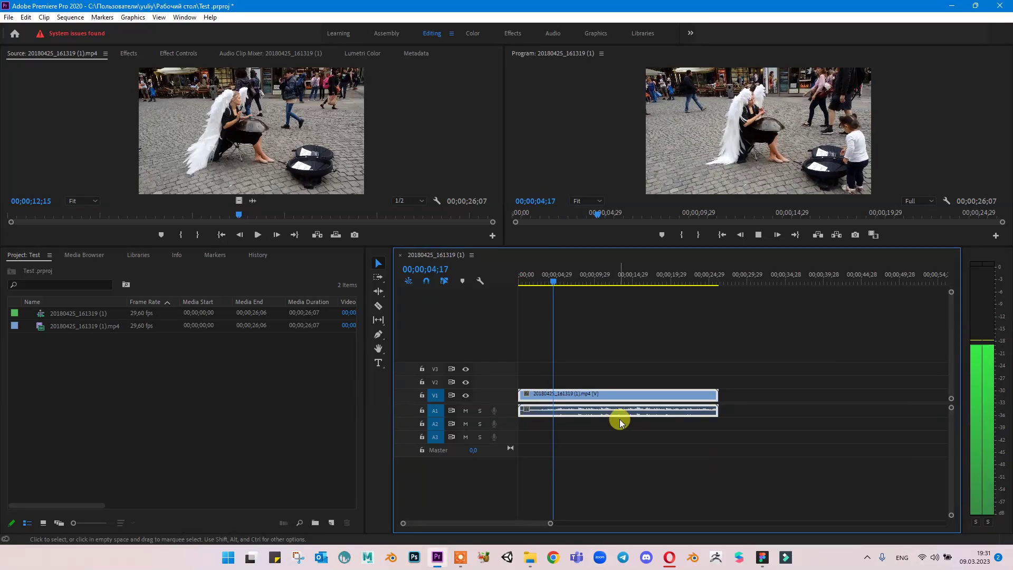
key("space")
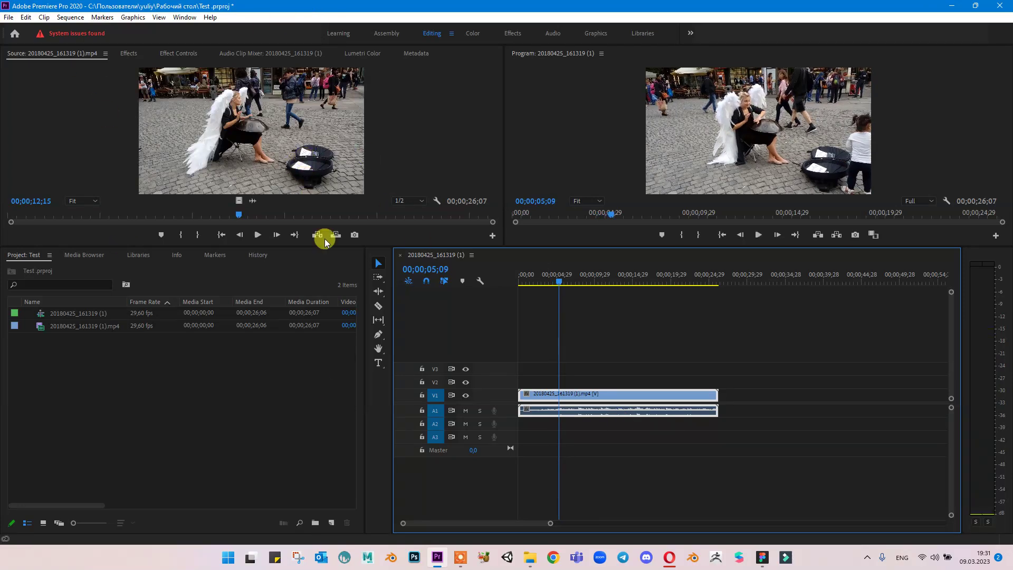
Step: Enlarge the Source and Program monitors relative to the timeline, and move the playhead to 00;00;17;28
left_click(389, 247)
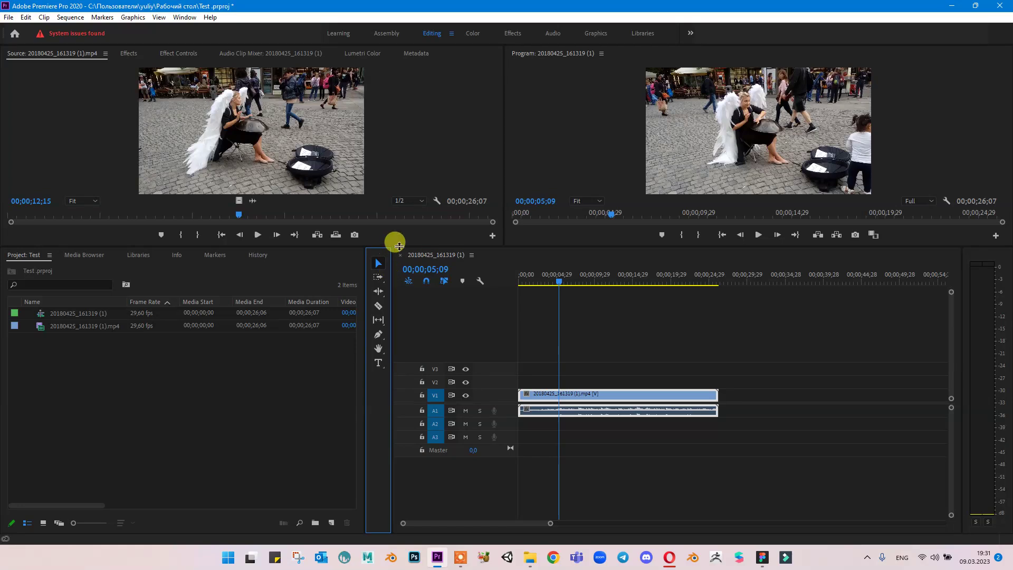
left_click(416, 242)
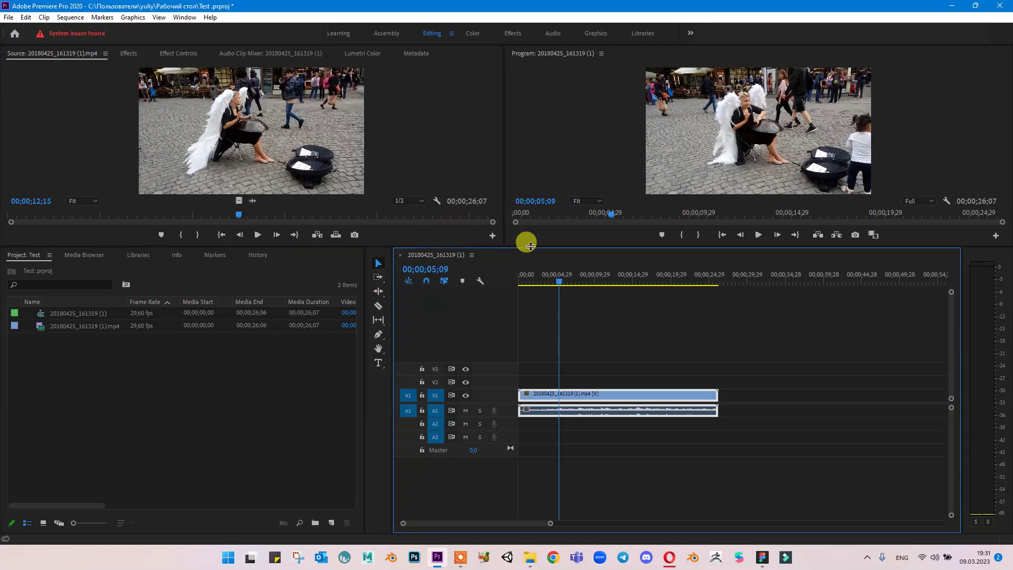
left_click_drag(530, 245, 527, 273)
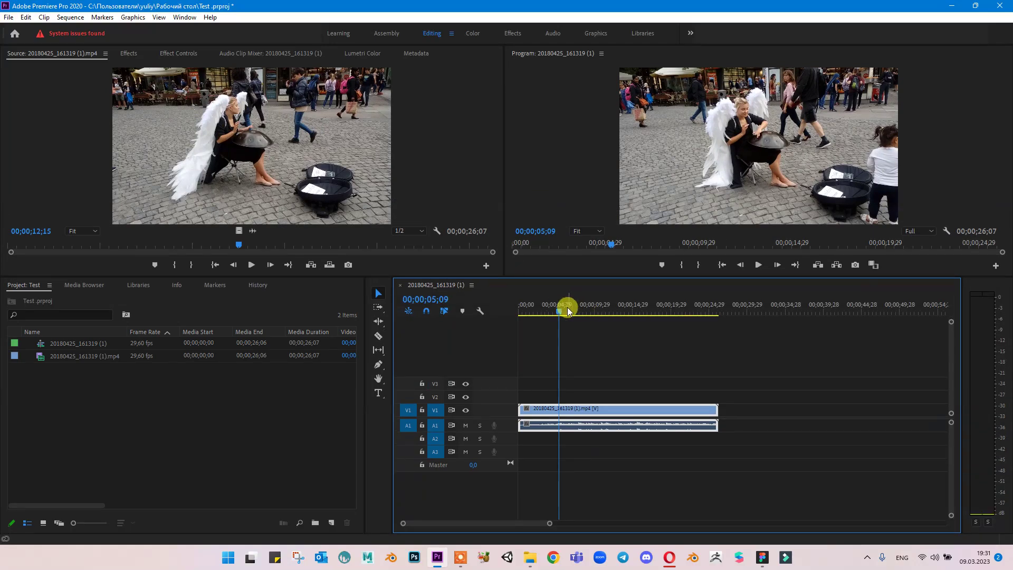
left_click_drag(565, 305, 666, 309)
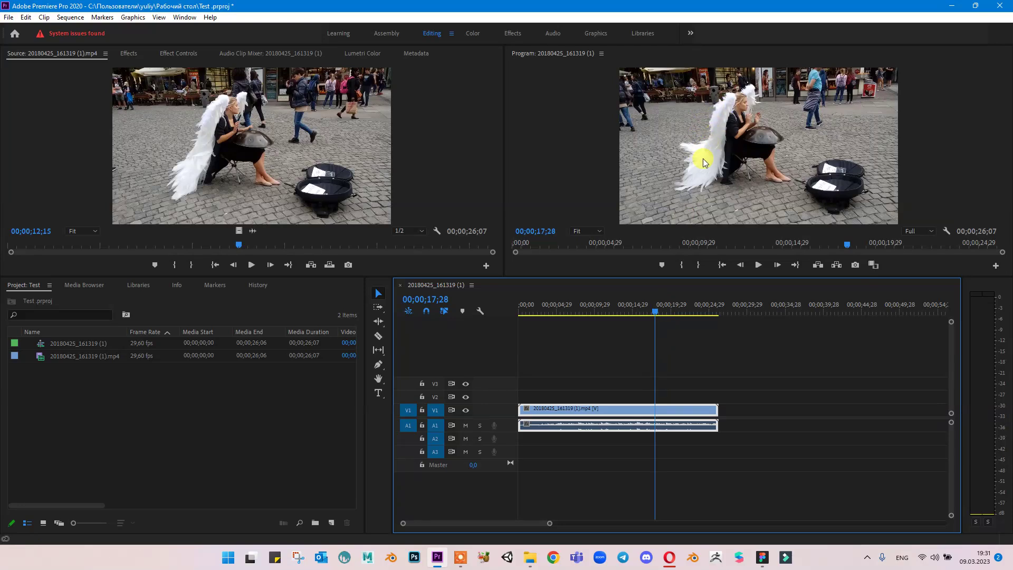
Step: Switch to the Color workspace and add the Parade (RGB) to the Lumetri Scopes
left_click(472, 33)
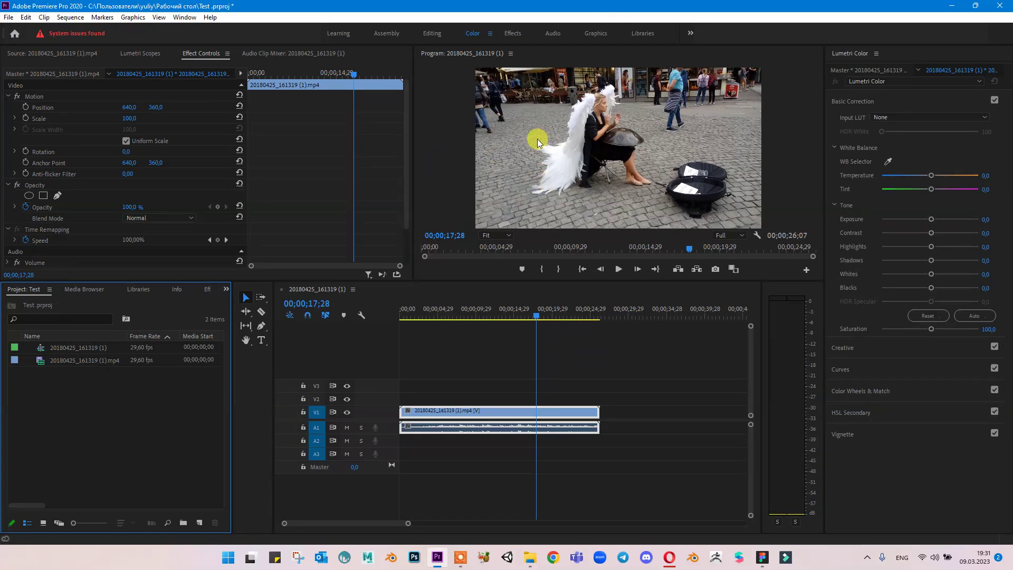
left_click(129, 53)
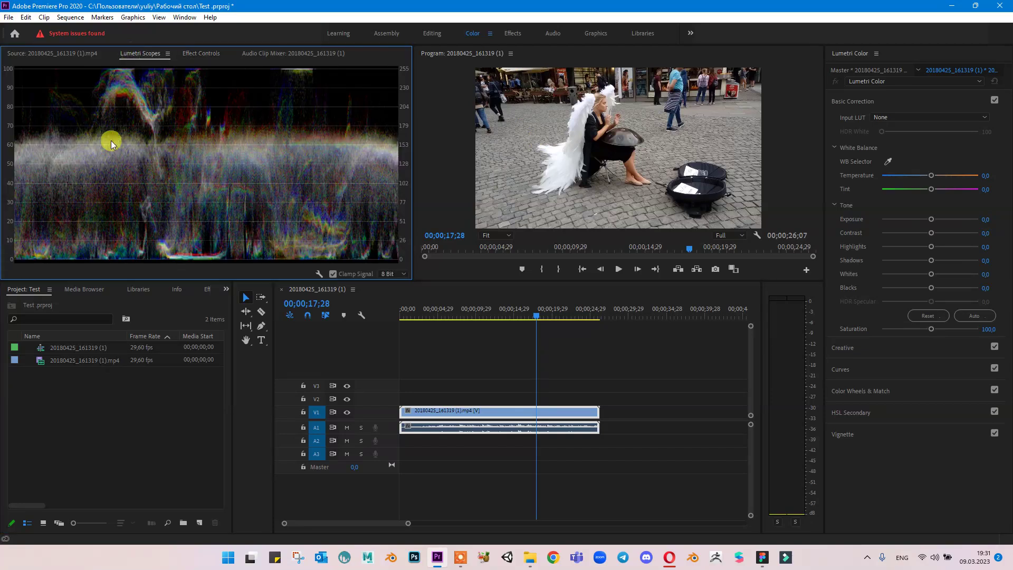
right_click(184, 201)
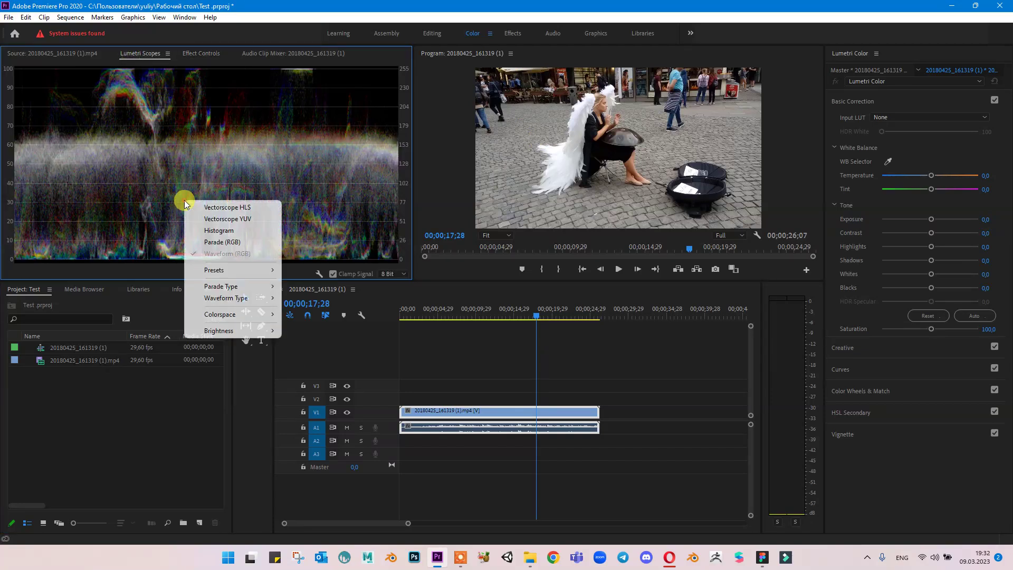
left_click(198, 242)
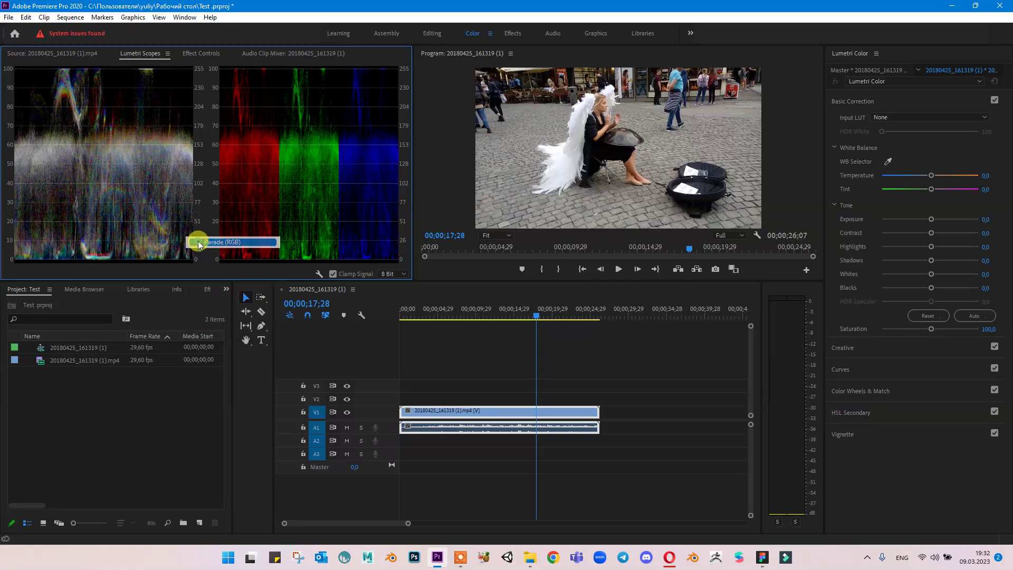
Step: Show the Histogram in the Lumetri Scopes and hide it again
right_click(199, 125)
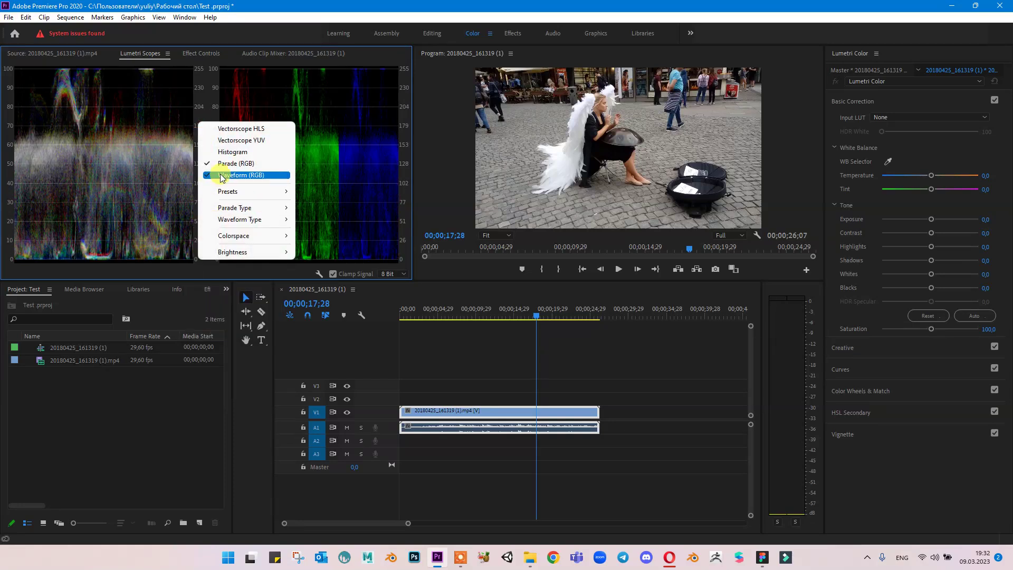
left_click(222, 152)
right_click(208, 204)
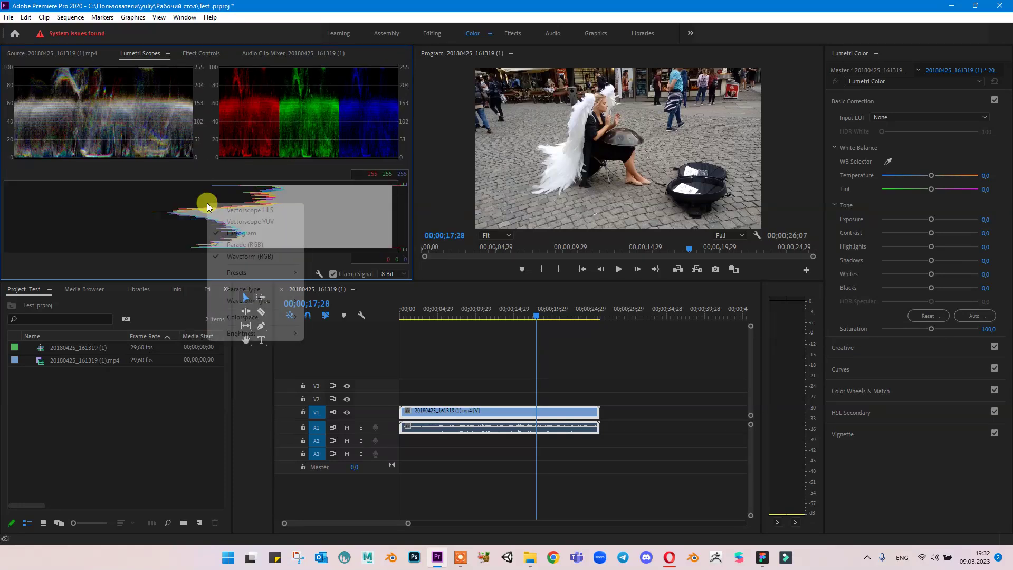
left_click(215, 234)
Step: Add the Vectorscope HLS to the Lumetri Scopes and look at the scope brightness options without changing them
right_click(207, 222)
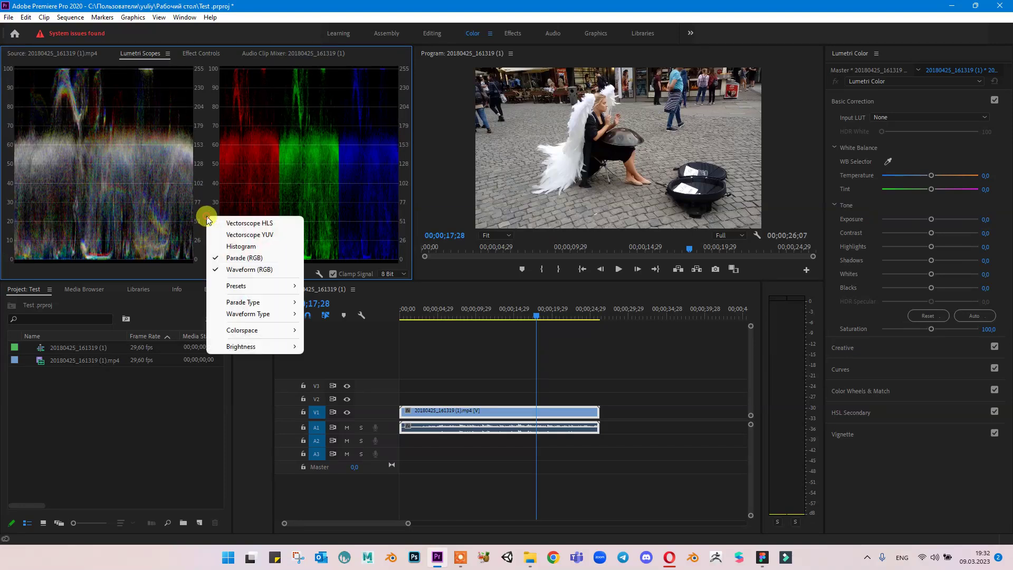
left_click(218, 227)
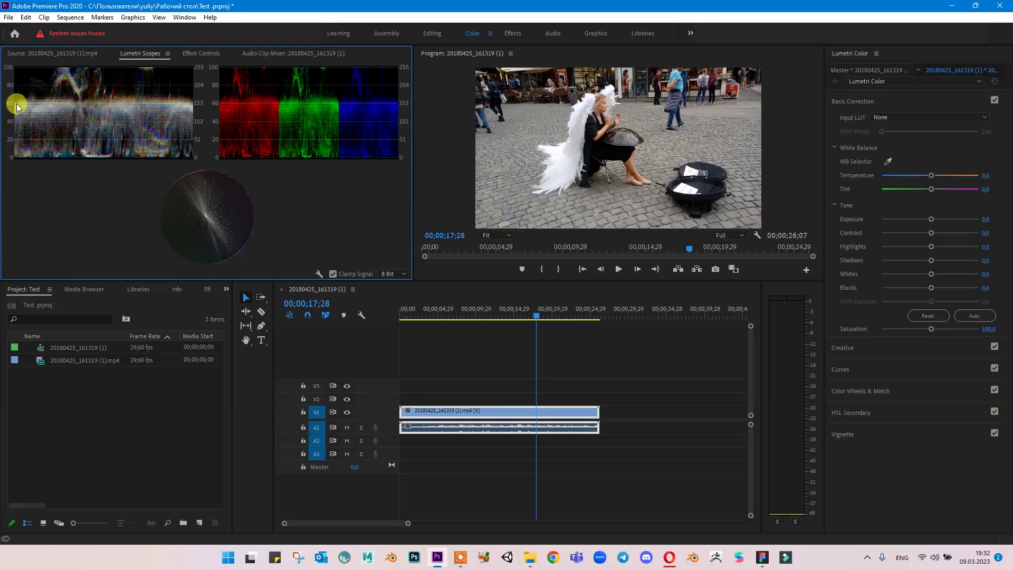
right_click(60, 118)
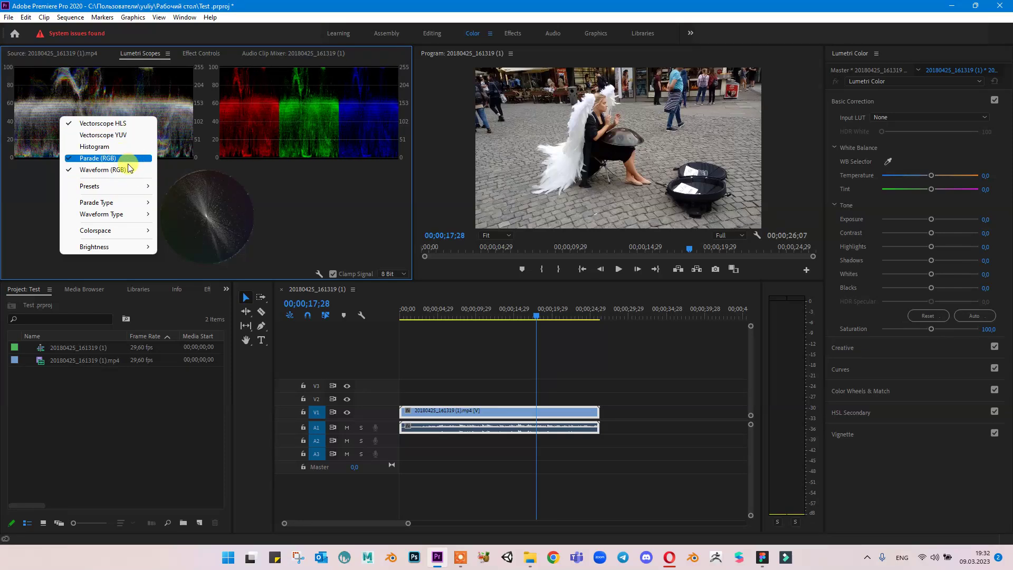
mouse_move(109, 252)
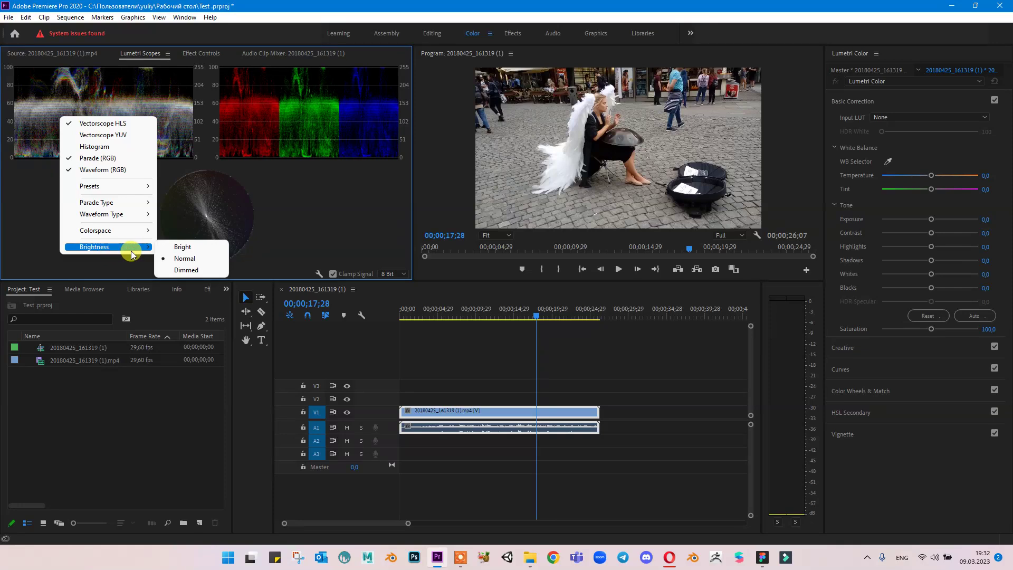
left_click(21, 178)
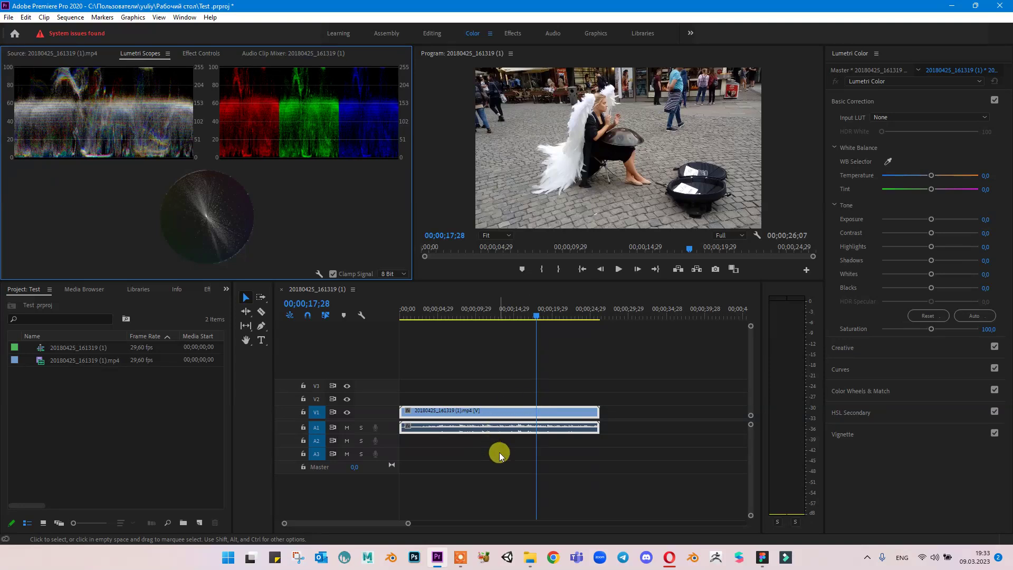
Step: Step back one frame, try the clip's Whites at 100 in Lumetri Basic Correction, and lower them to -16.3
key("Left")
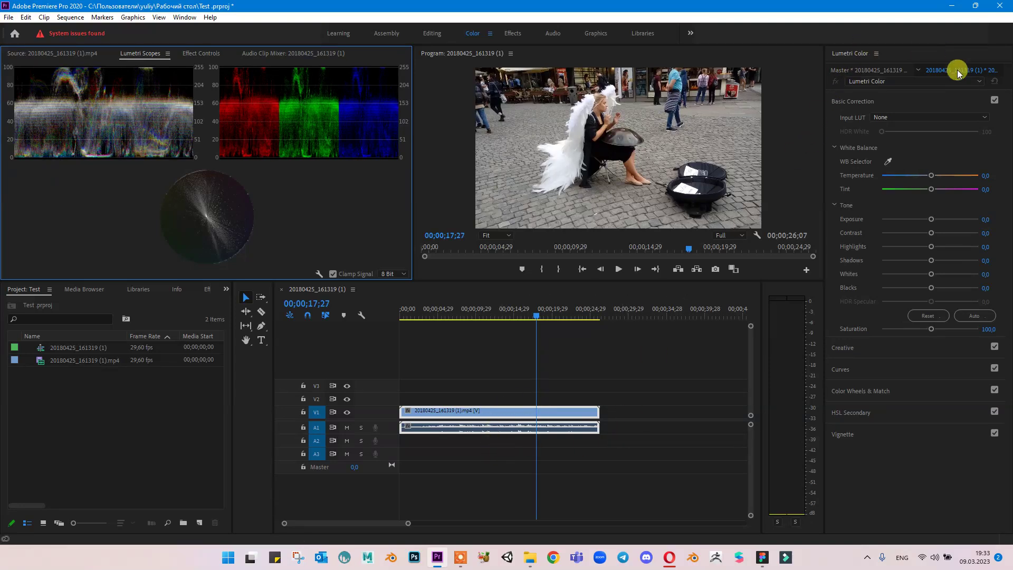
mouse_move(936, 219)
left_mouse_down()
mouse_move(953, 217)
mouse_move(930, 222)
left_mouse_up()
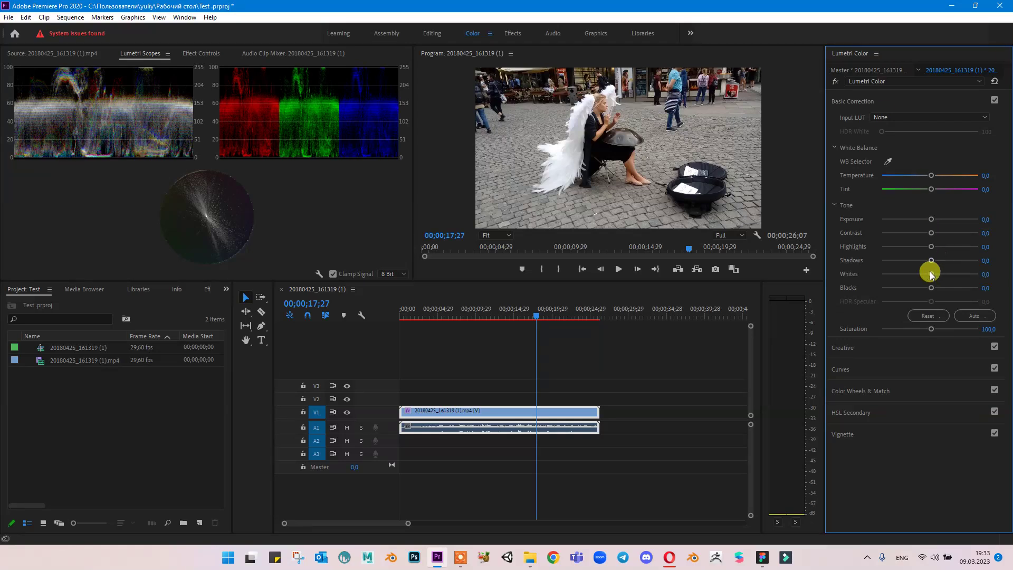
left_click_drag(932, 276, 936, 274)
left_click_drag(942, 269, 988, 261)
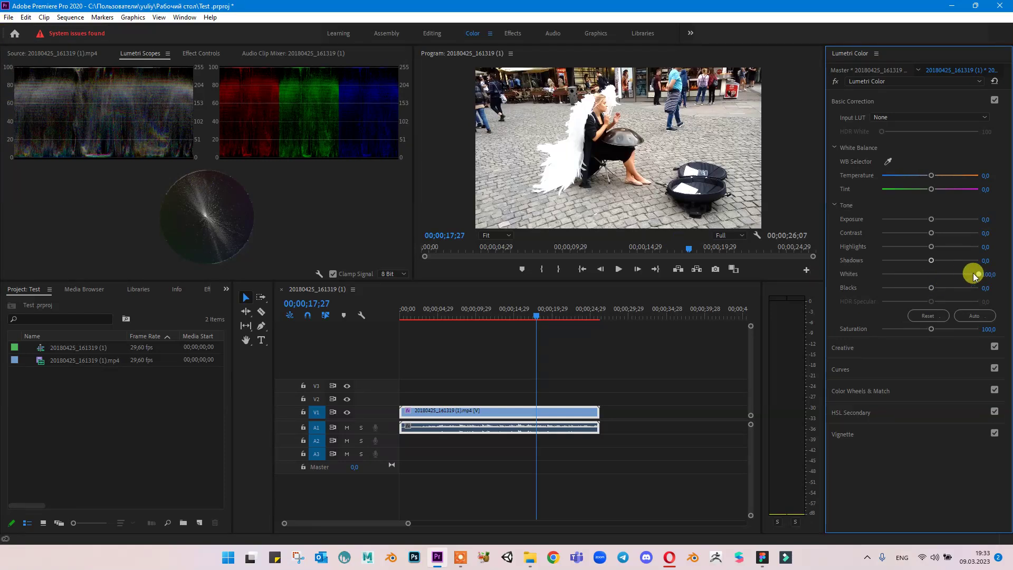
left_click_drag(973, 273, 922, 274)
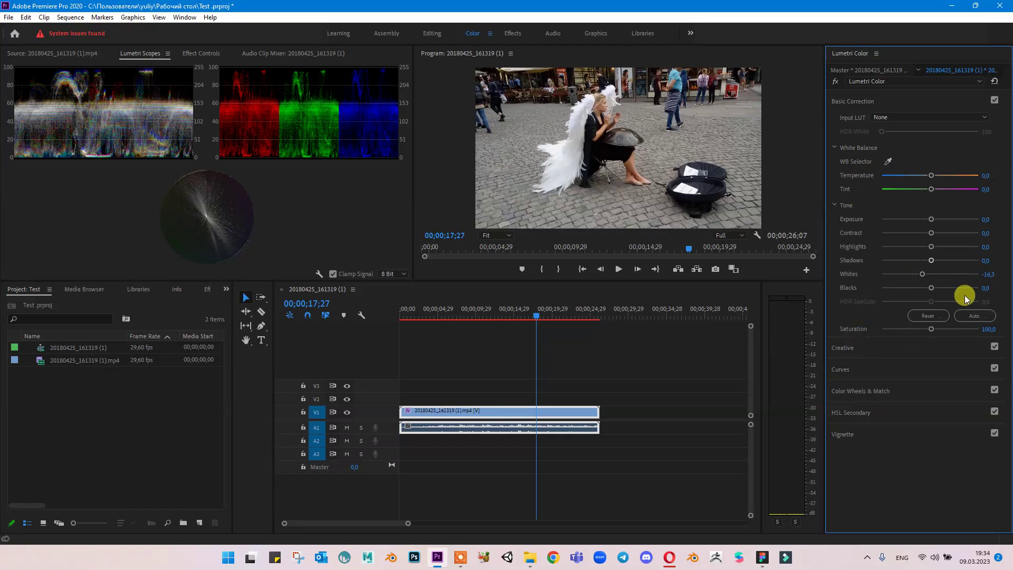
Step: Set the clip's tone to Contrast 12.0, Highlights 8.7, Whites 19.6 and Blacks -15.2 in Basic Correction
mouse_move(923, 276)
left_mouse_down()
mouse_move(938, 274)
mouse_move(925, 287)
mouse_move(870, 292)
mouse_move(1008, 273)
mouse_move(924, 288)
left_mouse_up()
left_click_drag(931, 246, 897, 239)
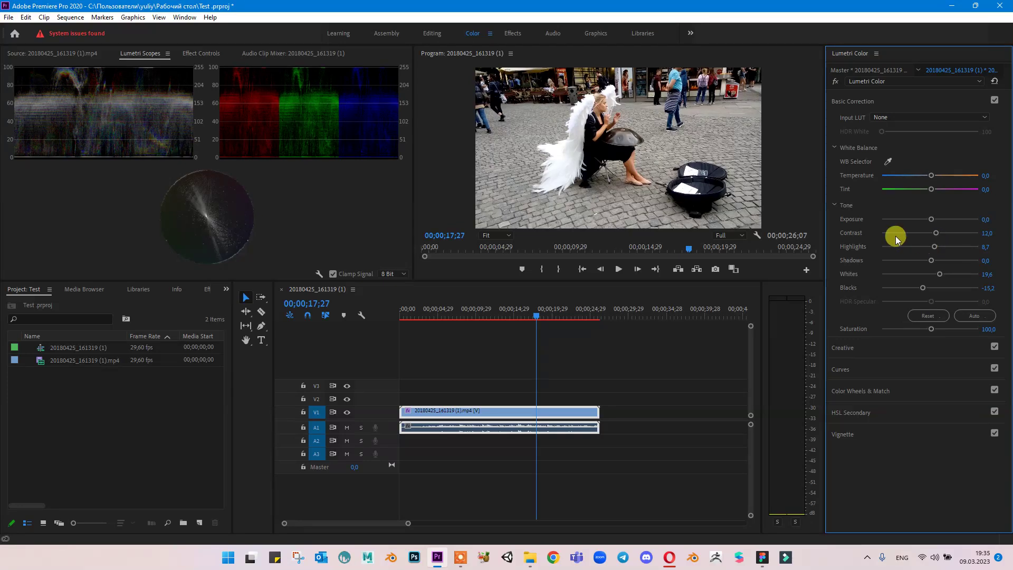
left_click(835, 205)
left_click(835, 205)
Step: Try the clip's Saturation at 0 and at the maximum, and settle it at 105.4
left_click_drag(930, 327, 857, 331)
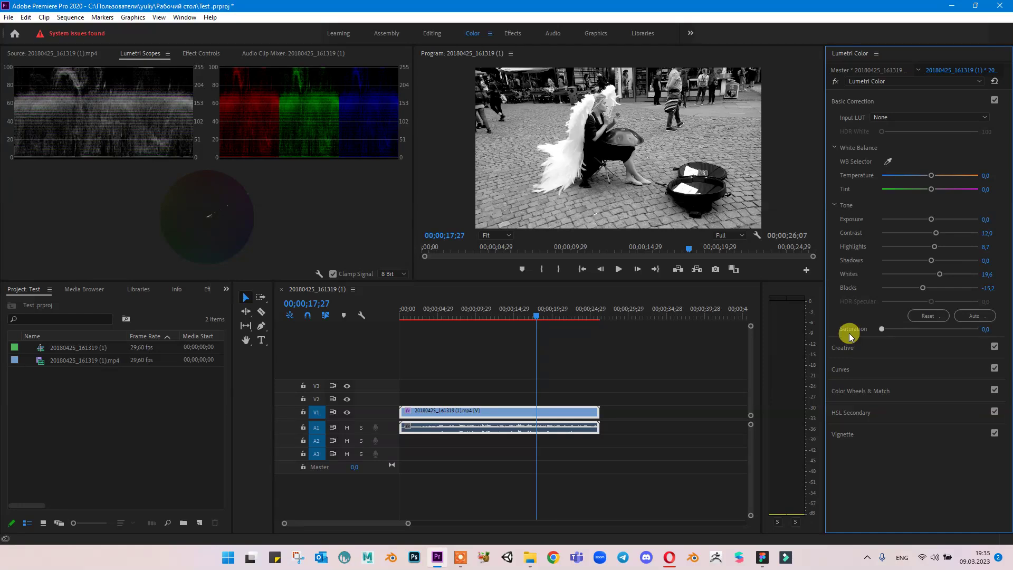
left_click_drag(849, 333, 998, 321)
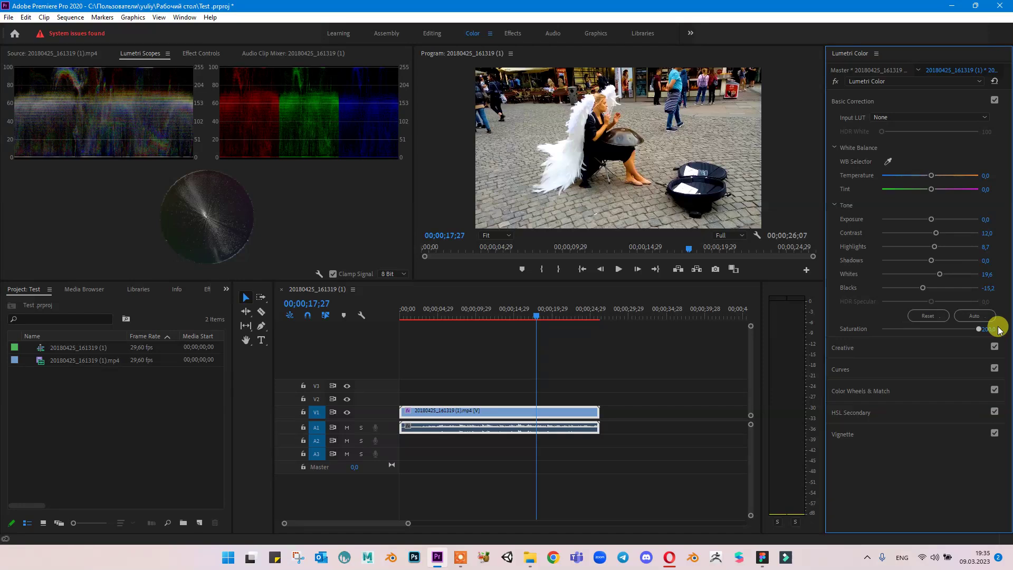
left_click_drag(999, 331, 932, 339)
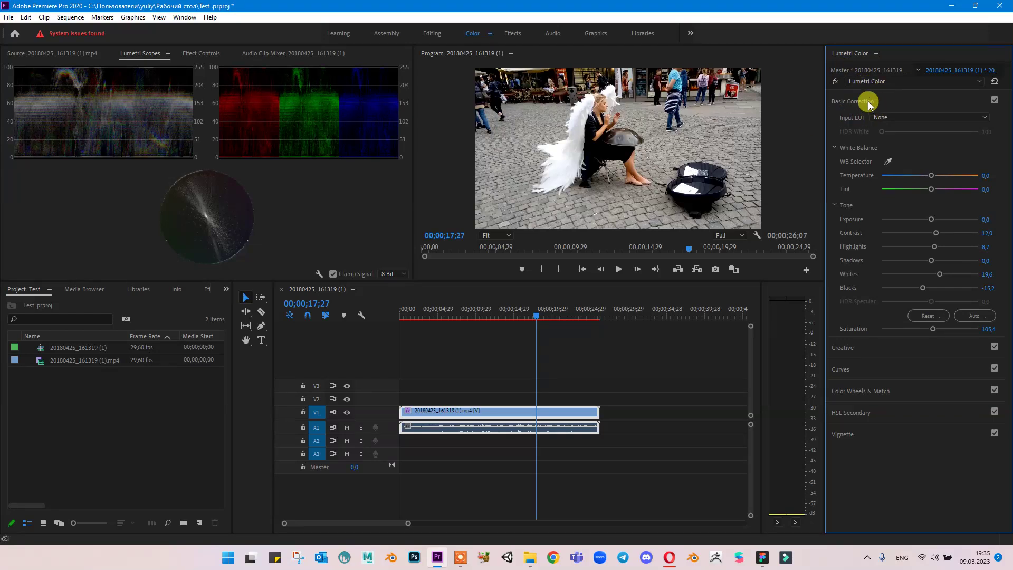
Step: View the Input LUT options without choosing one and move the playhead to 00;00;12;08
left_click(883, 116)
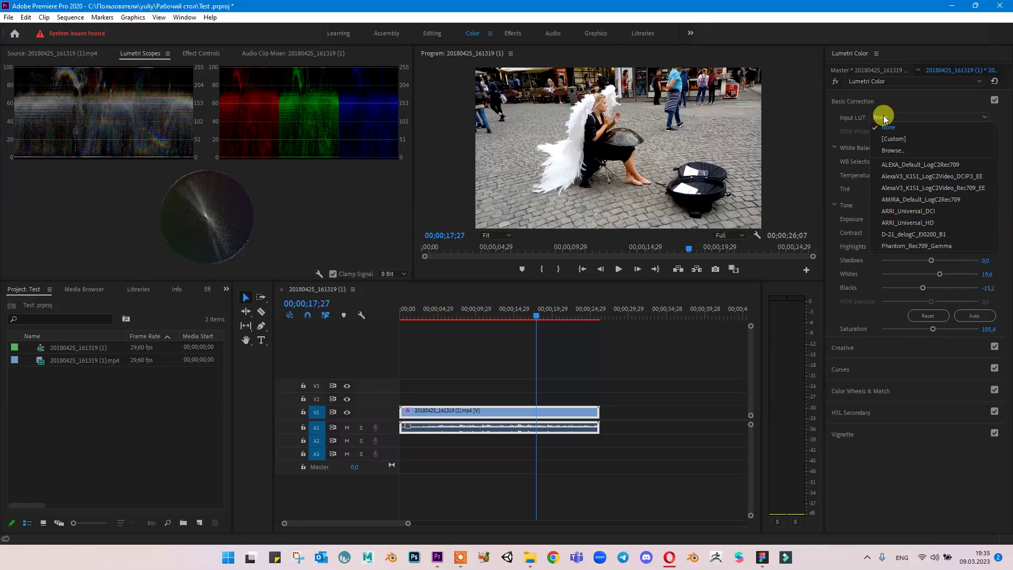
left_click(859, 116)
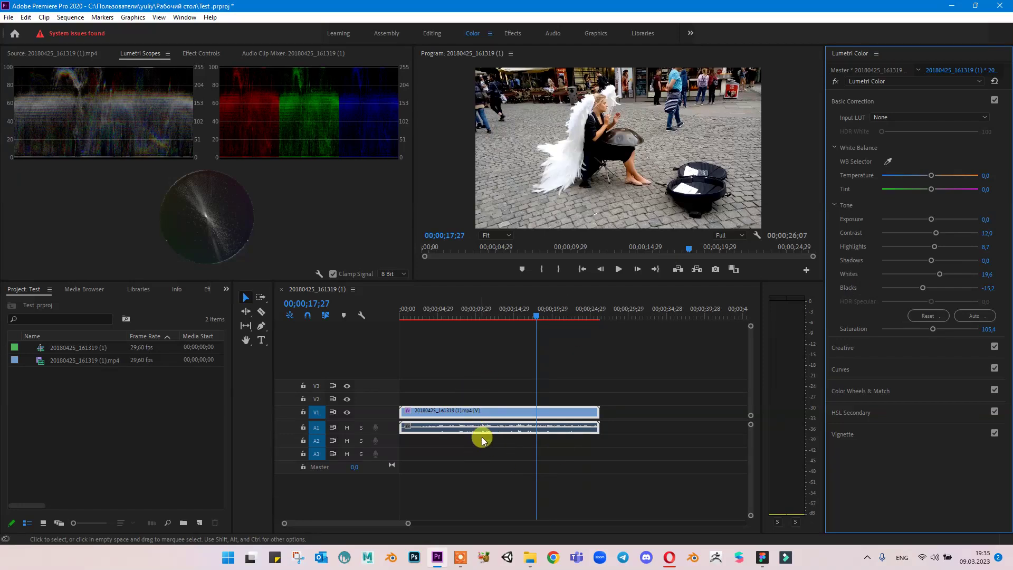
left_click(421, 400)
left_click(420, 397)
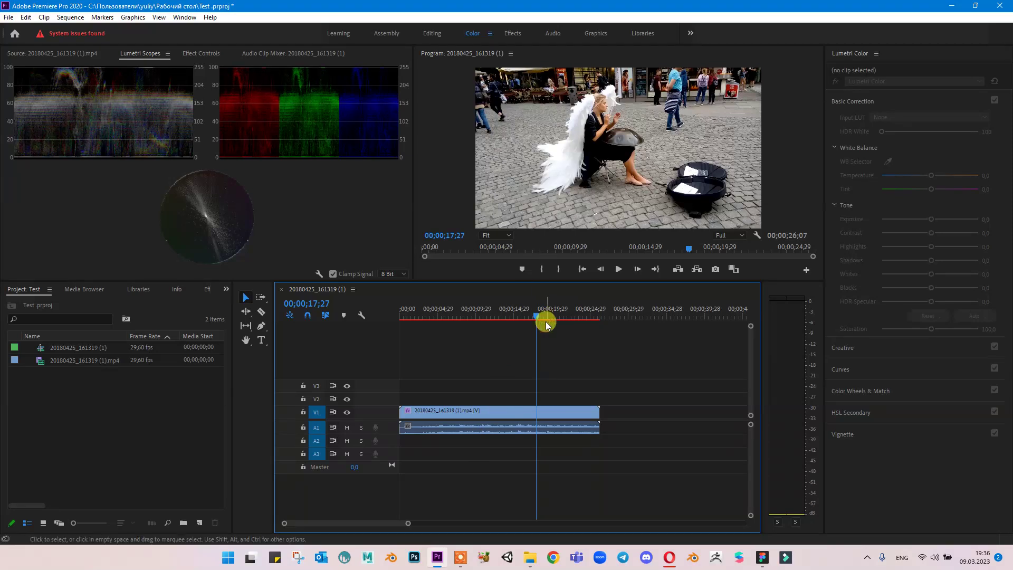
left_click_drag(537, 317, 493, 320)
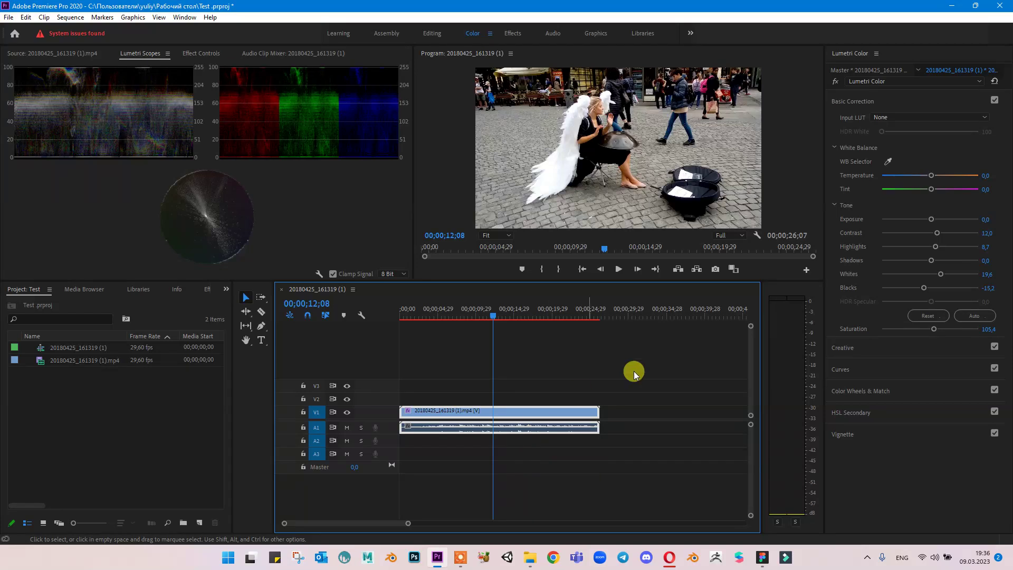
Step: Sample the white balance from the white wings with the WB Selector and resample it to Temperature 6.3 and Tint 1.4
left_click(887, 160)
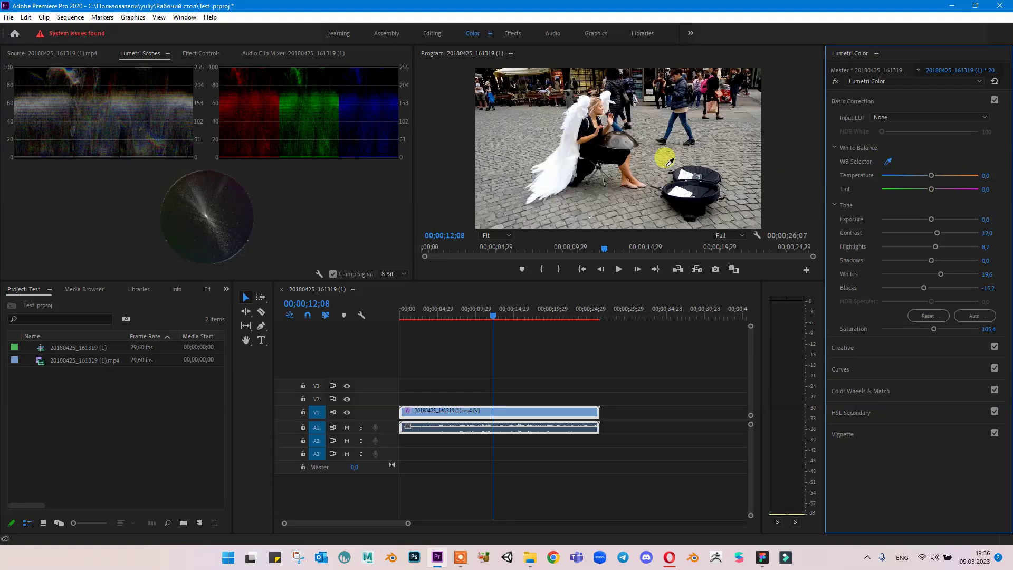
left_click(558, 168)
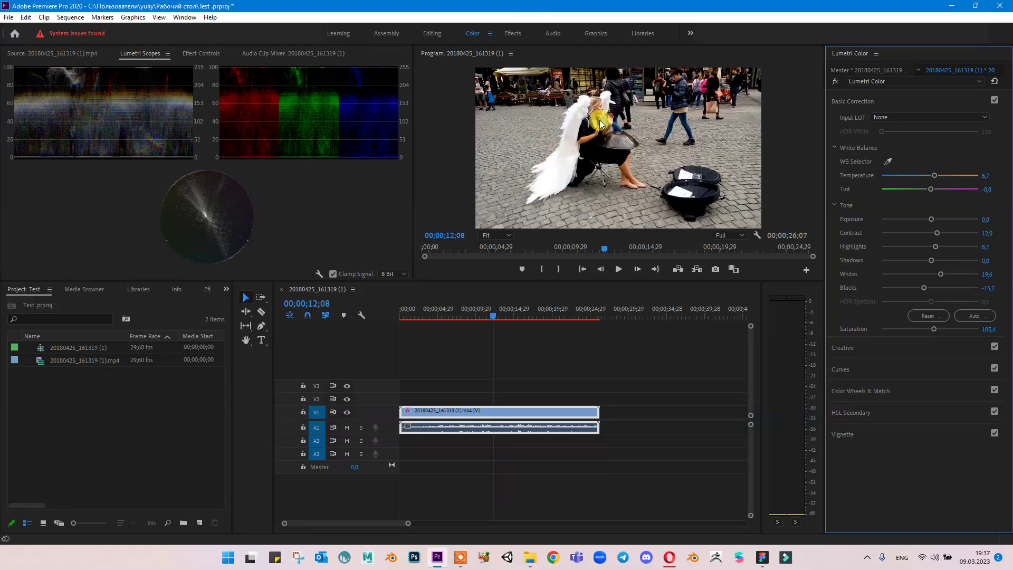
left_click(886, 160)
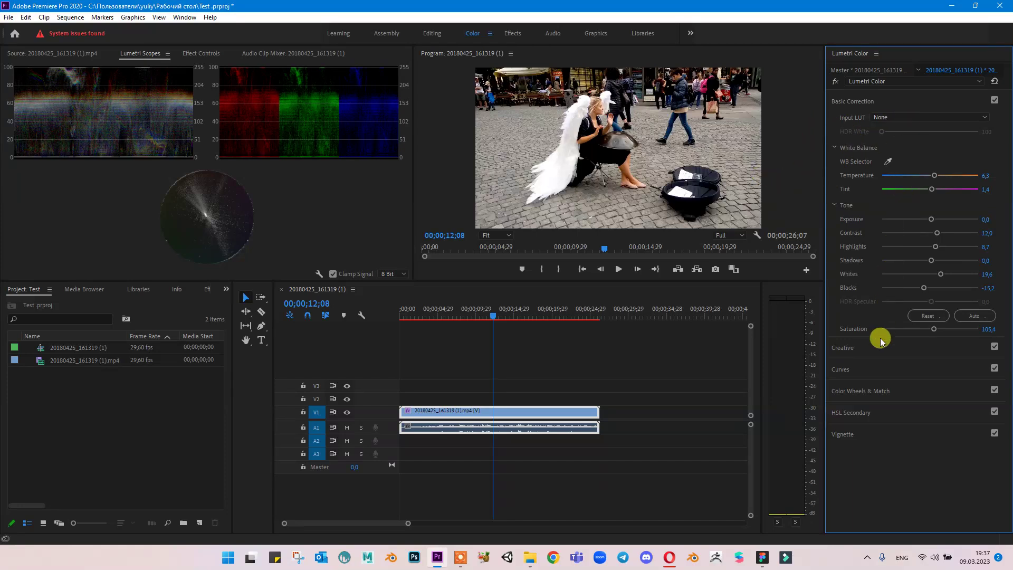
Step: Look at the Creative settings and shape the master RGB curve into an S with lowered shadows and raised highlights using three points
left_click(865, 349)
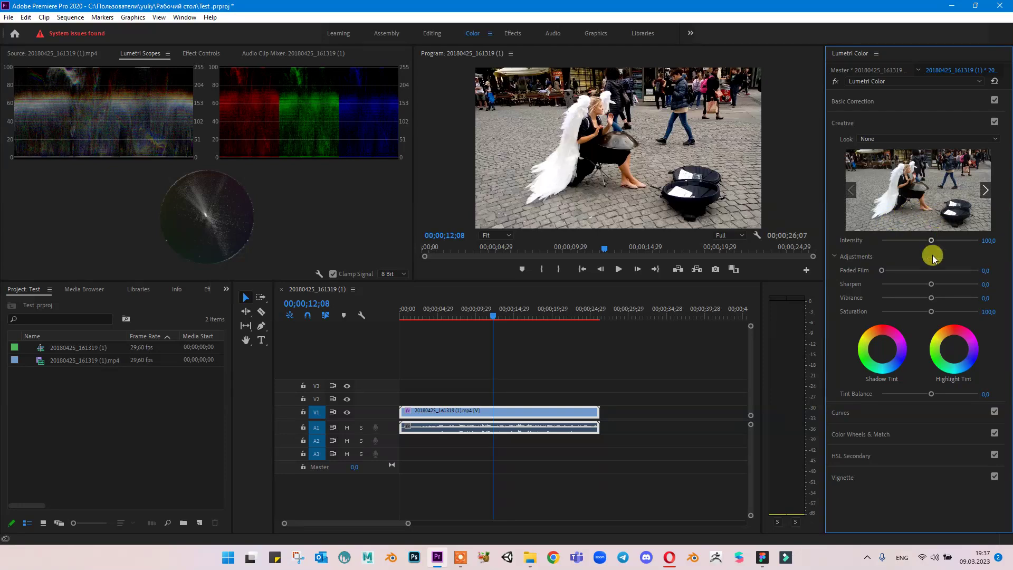
left_click(844, 125)
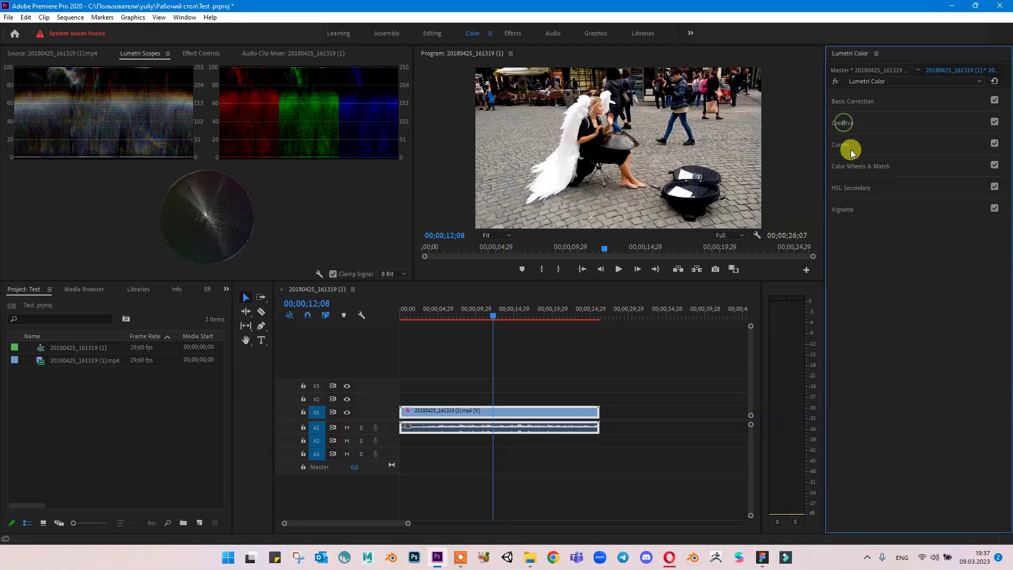
left_click(846, 145)
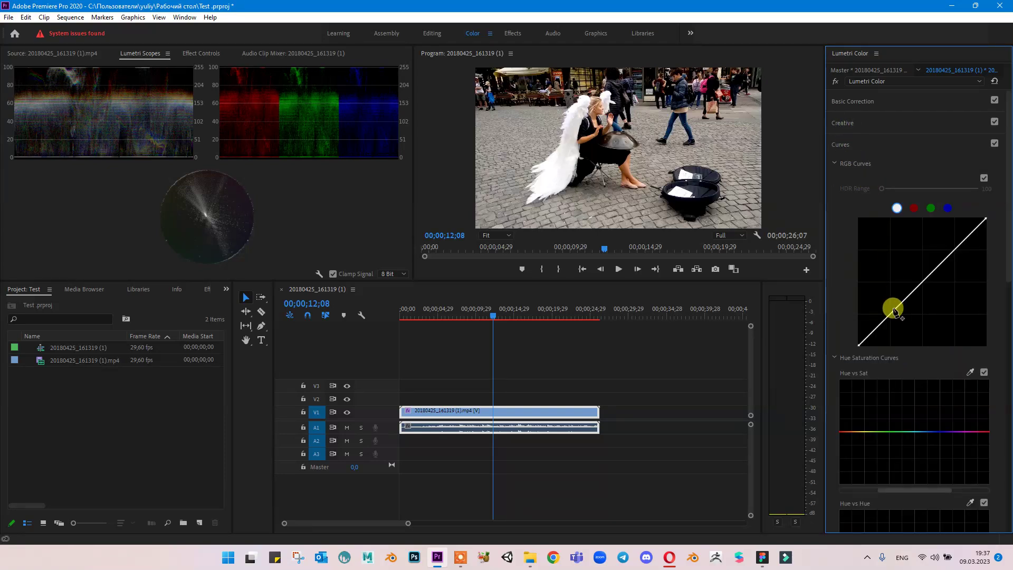
left_click_drag(898, 314, 899, 314)
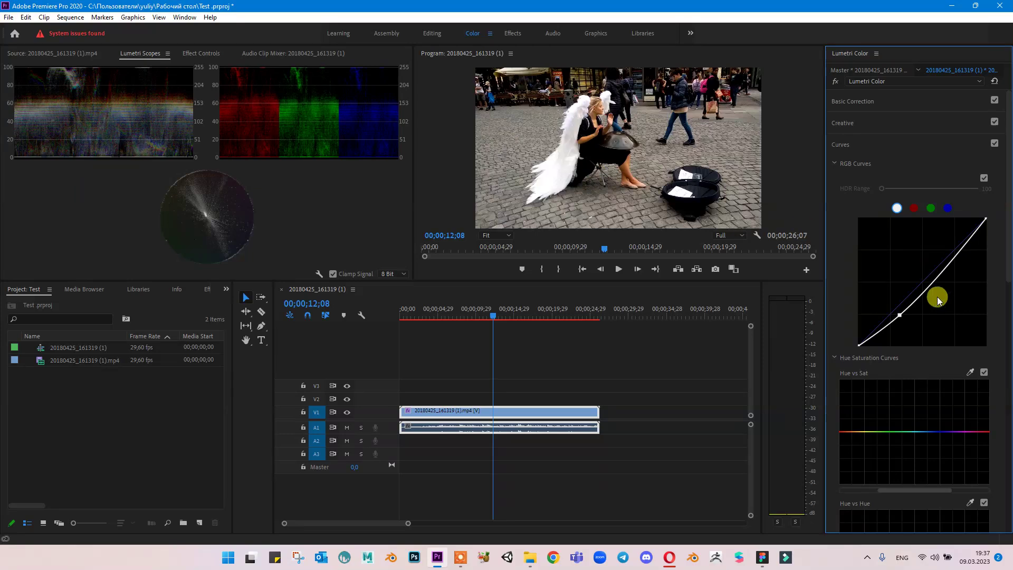
left_click_drag(941, 278, 935, 276)
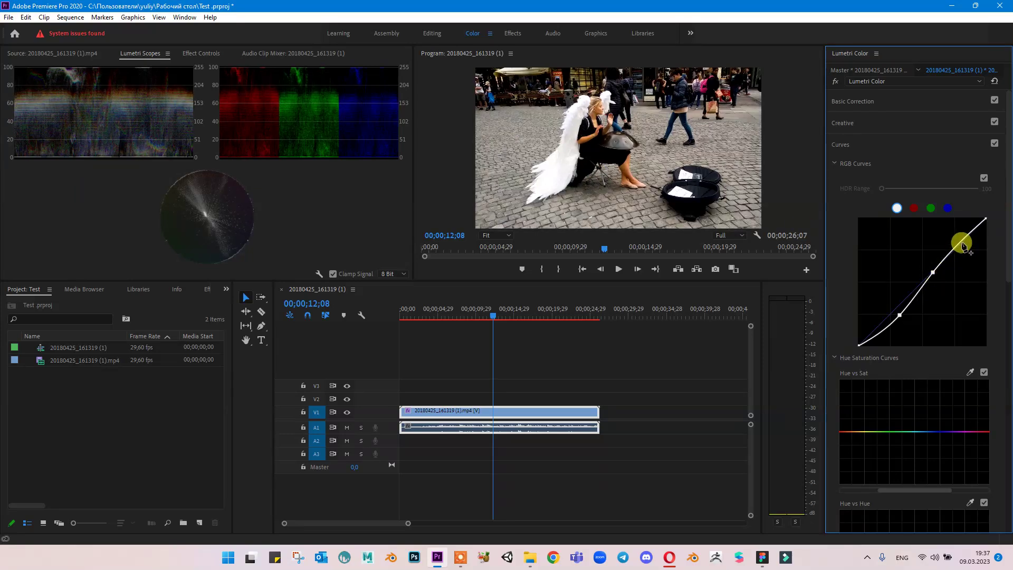
left_click_drag(962, 241, 960, 238)
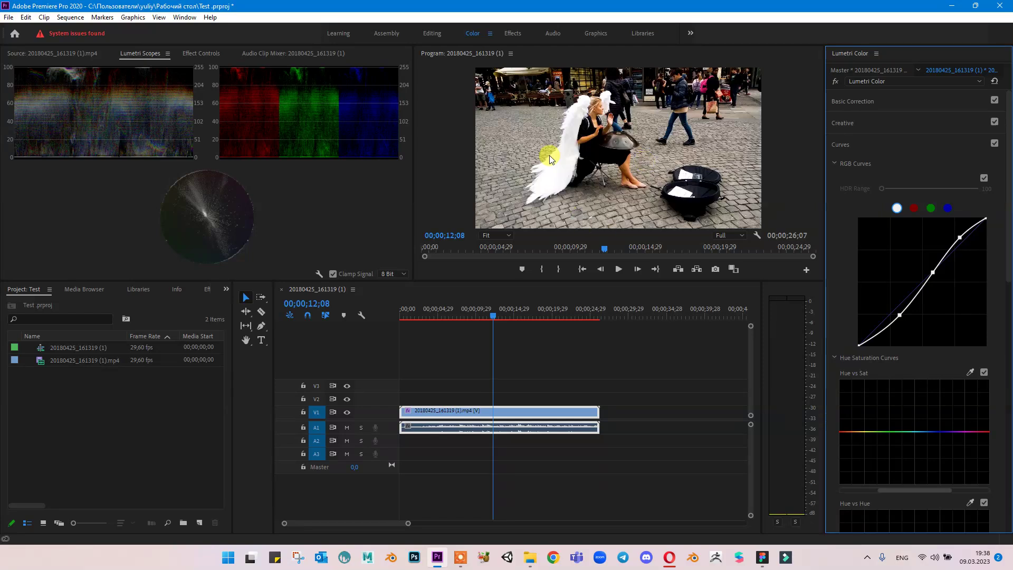
Step: Compare the clip with the Lumetri Color effect off and on, and look through the Hue Saturation Curves
left_click(837, 83)
left_click(837, 83)
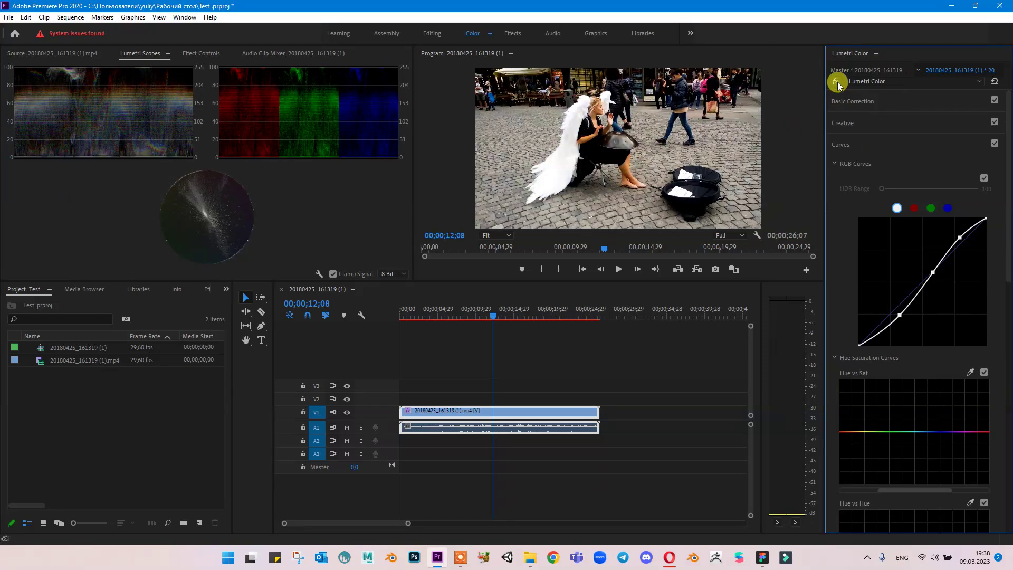
left_click(836, 82)
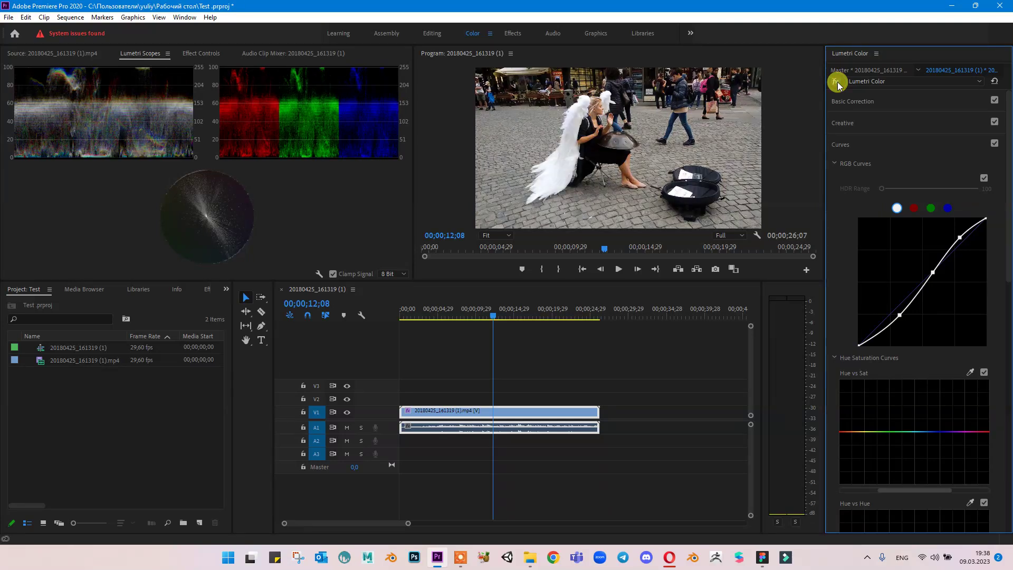
left_click(837, 82)
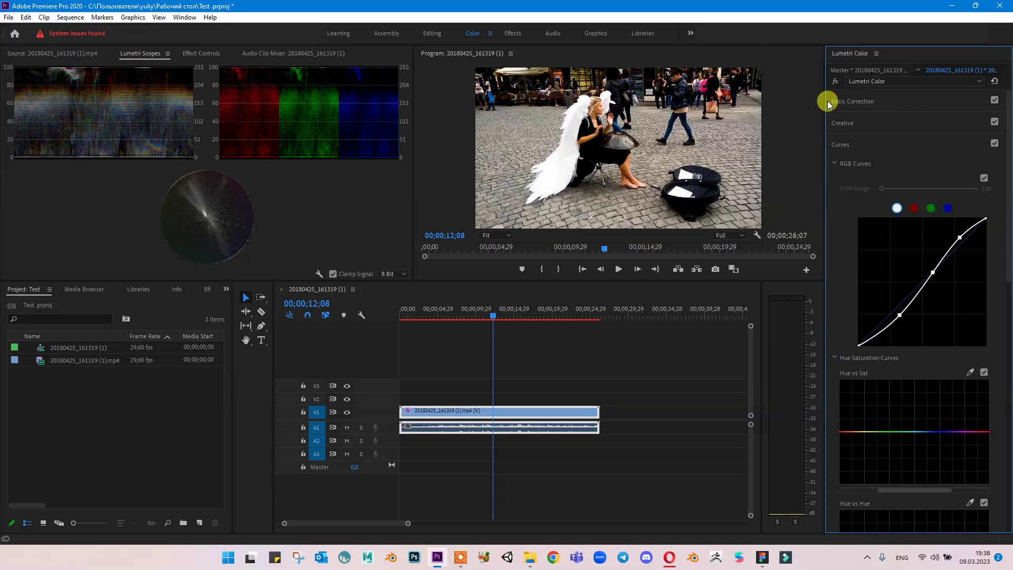
scroll(907, 364, "down", 5)
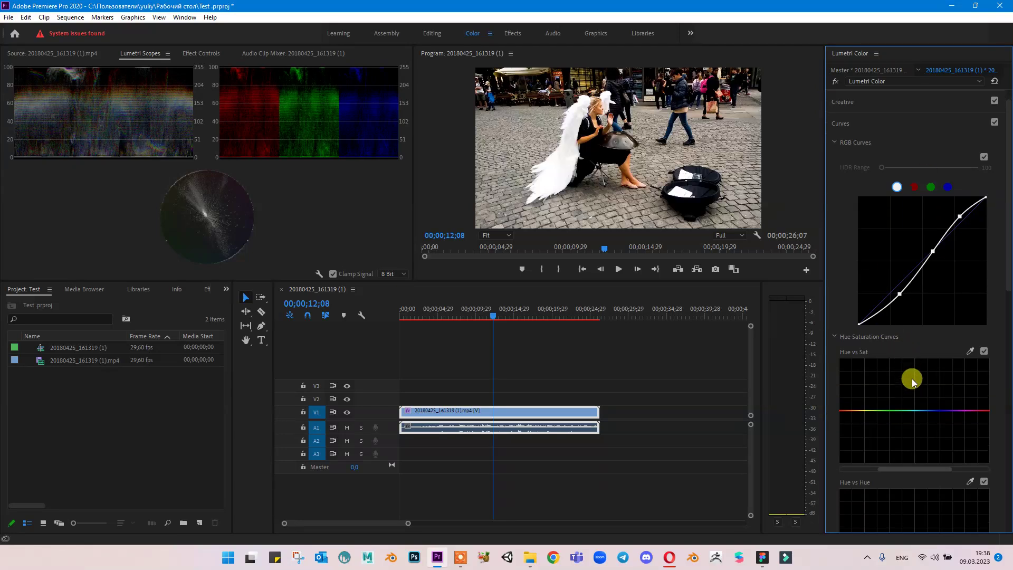
scroll(911, 338, "down", 10)
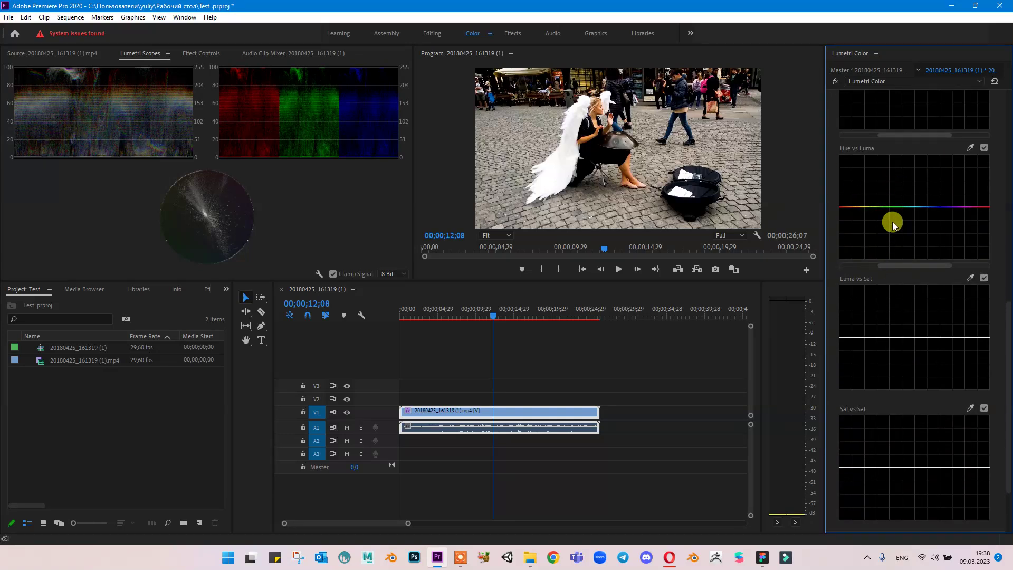
Step: Switch to the filmmaking file in Figma and look through the Week 7 color frames for the color grading video lesson link
left_click(669, 556)
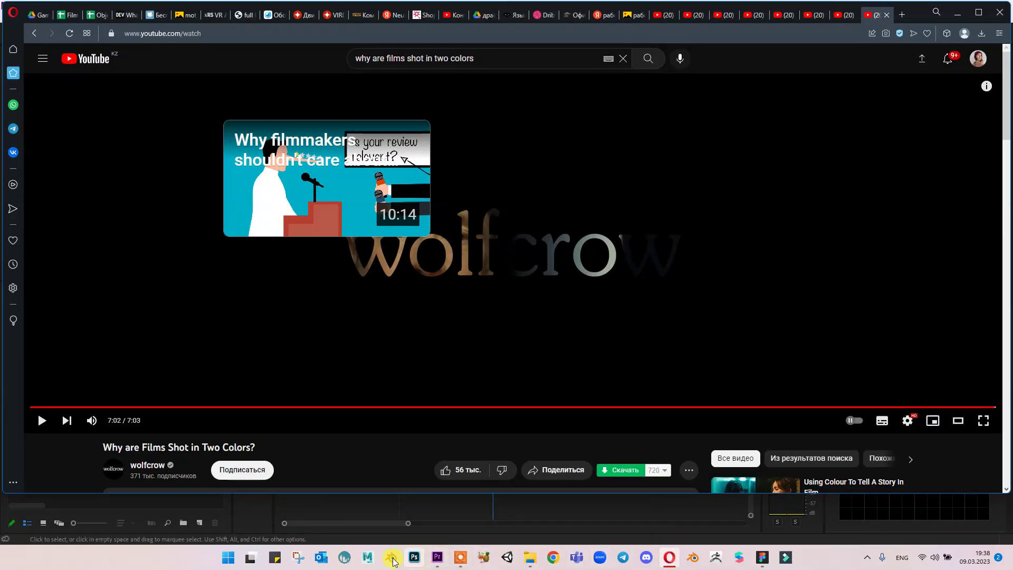
left_click(761, 558)
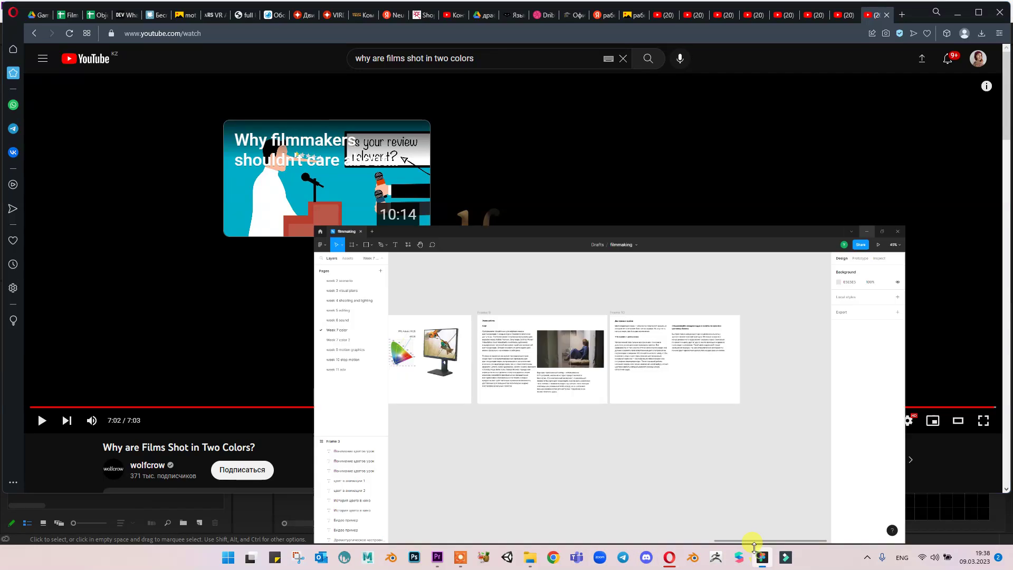
scroll(338, 381, "left", 15)
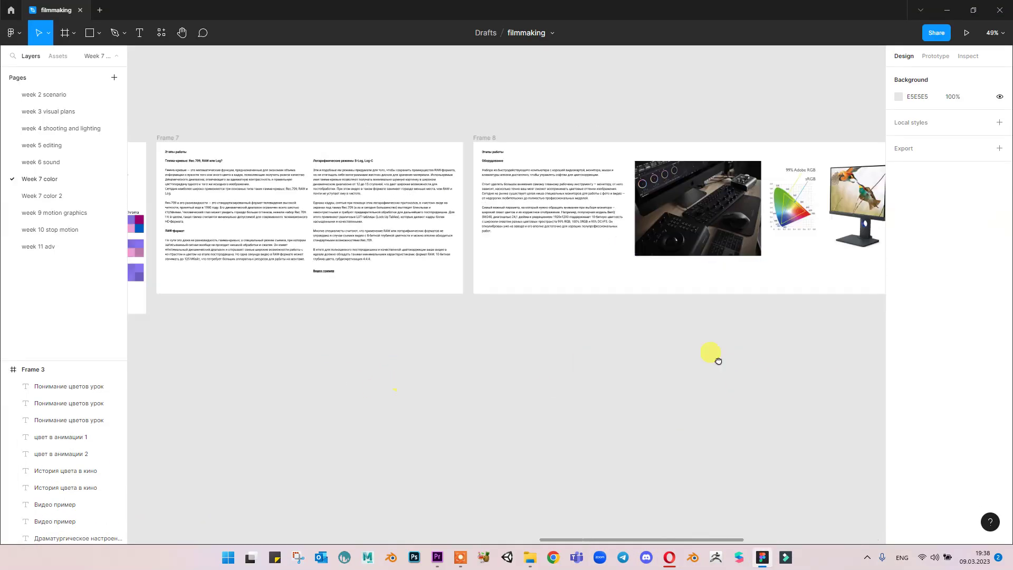
scroll(672, 398, "left", 10)
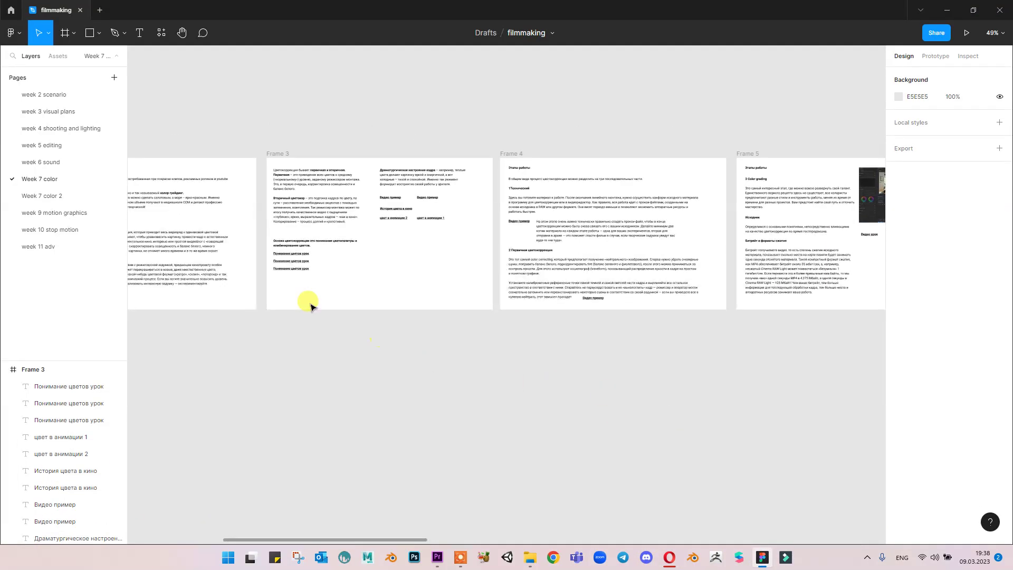
scroll(306, 226, "up", 10)
scroll(459, 301, "up", 1)
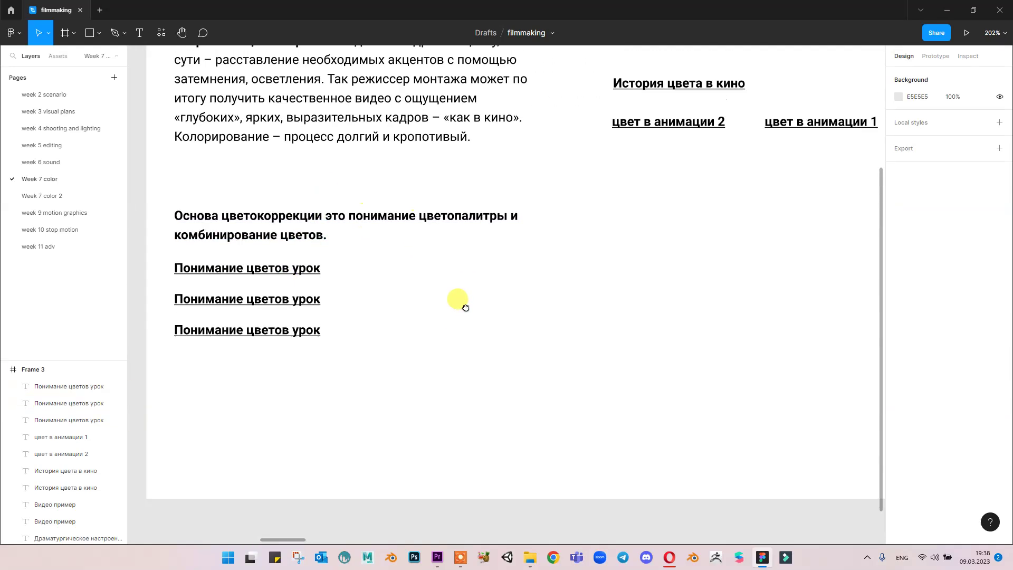
scroll(464, 298, "down", 10)
scroll(641, 346, "right", 15)
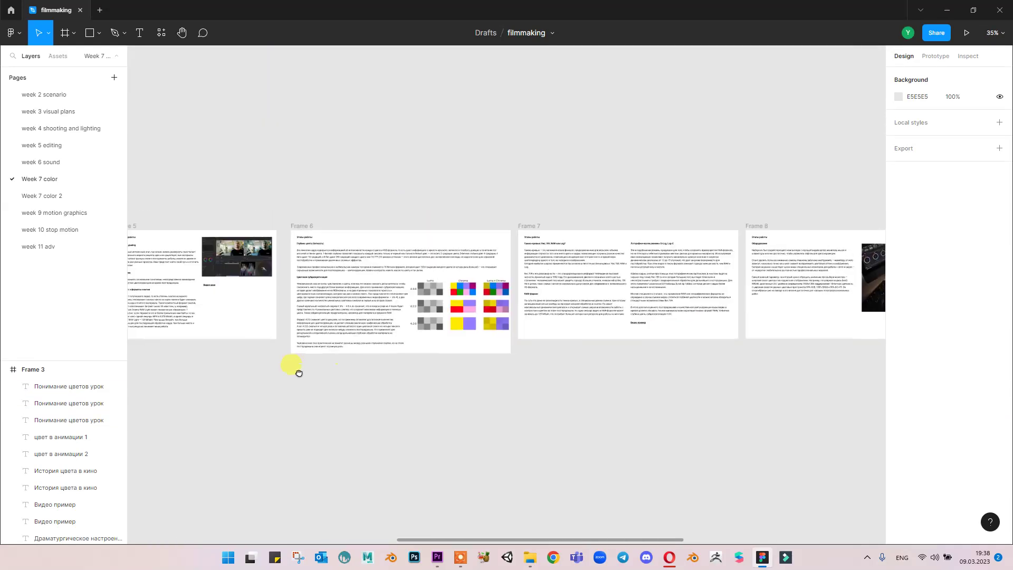
scroll(516, 346, "up", 5)
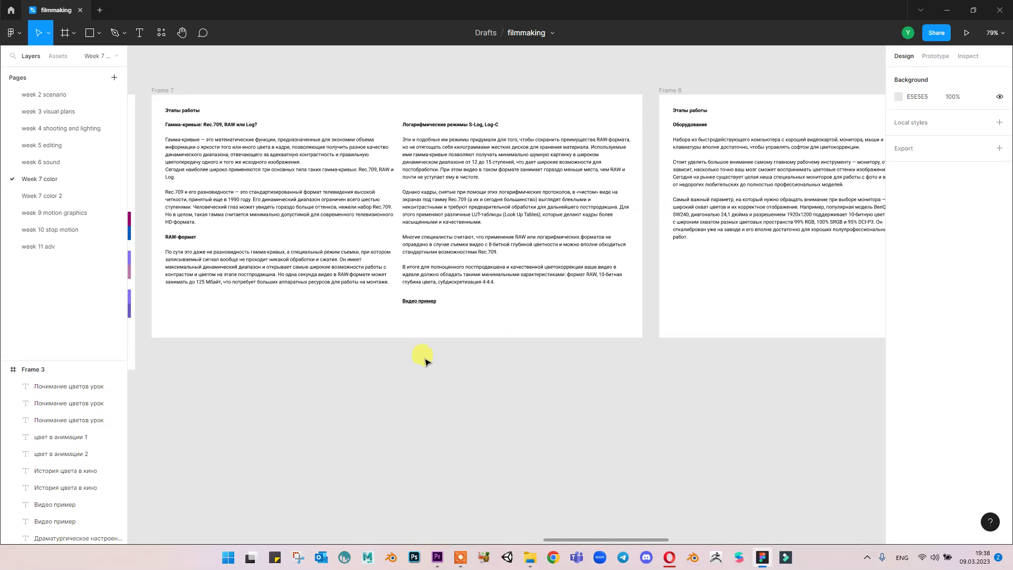
scroll(464, 364, "down", 5)
scroll(358, 366, "right", 6)
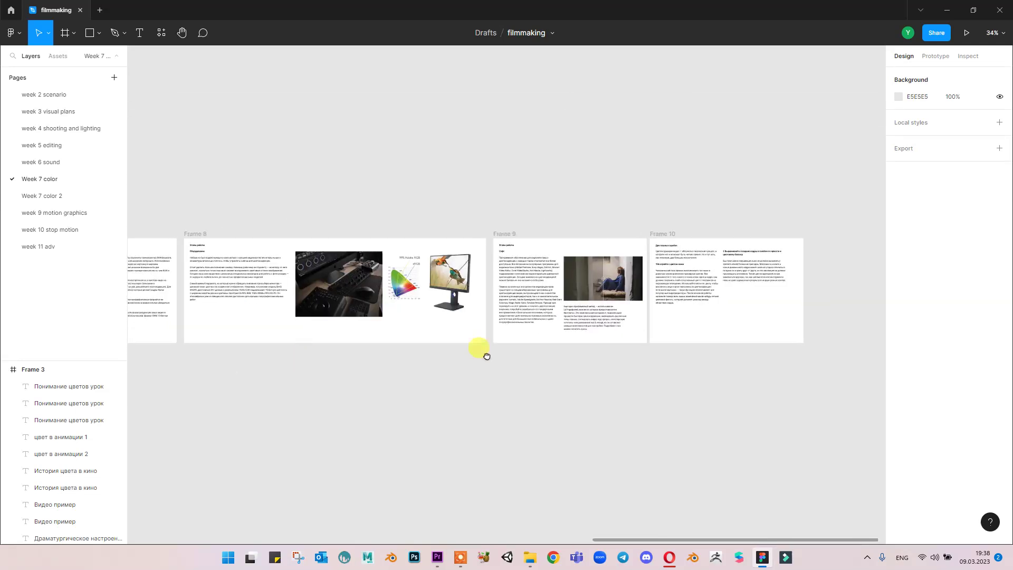
scroll(486, 356, "left", 10)
scroll(434, 287, "up", 9)
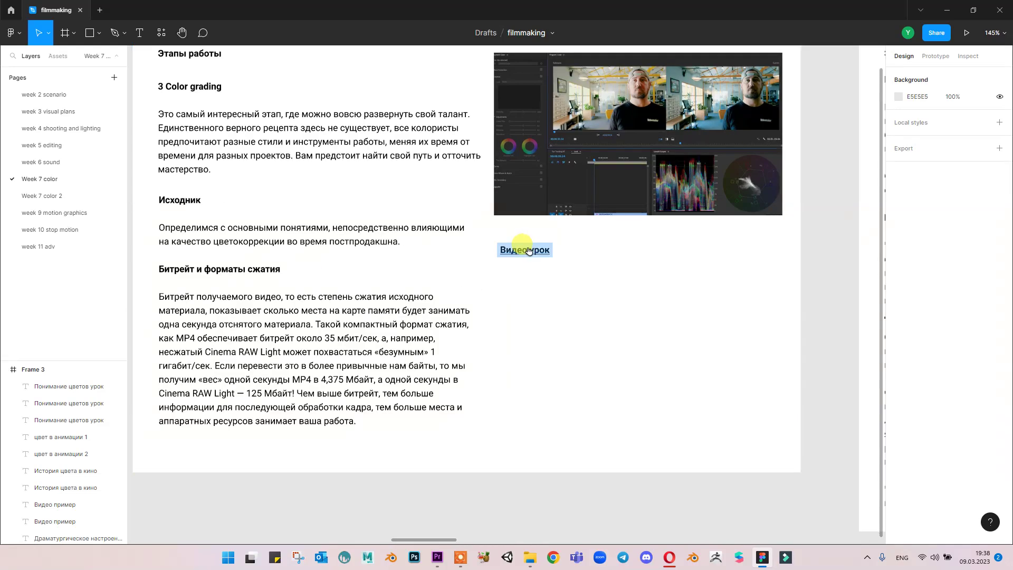
Step: Open the video lesson link on YouTube and copy the URL of the Premiere Pro color grading video
right_click(528, 251)
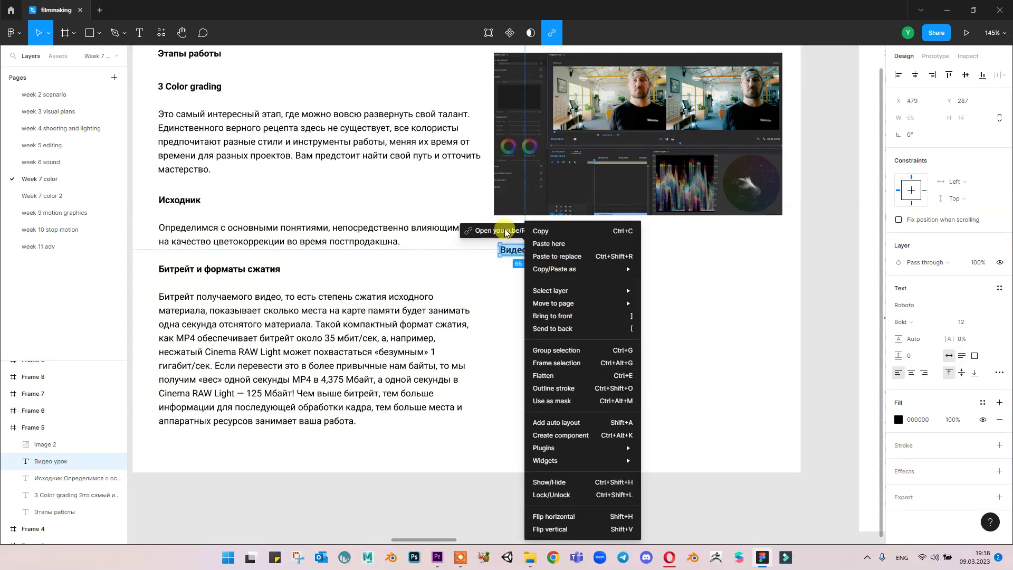
left_click(496, 294)
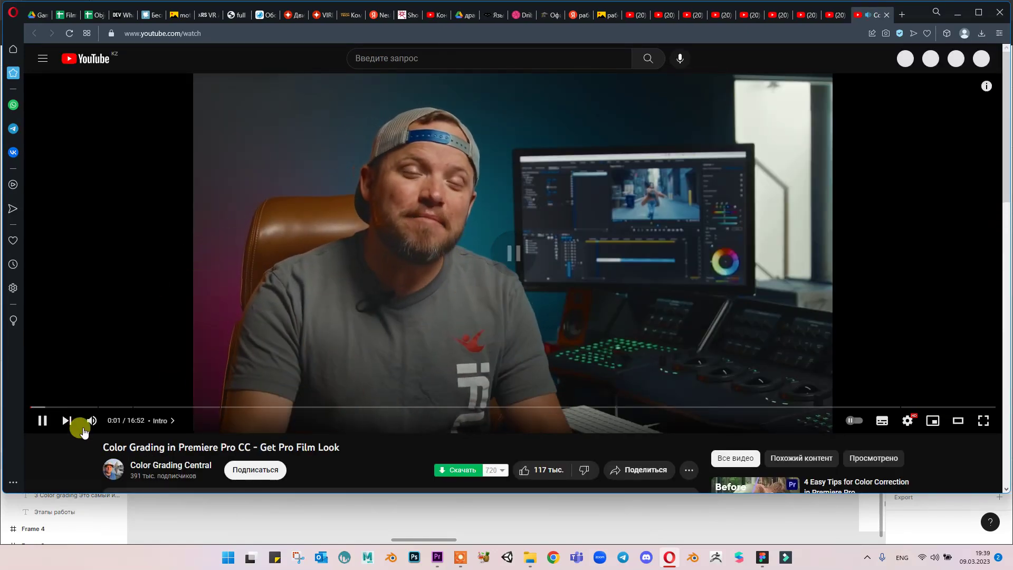
key("space")
key("space")
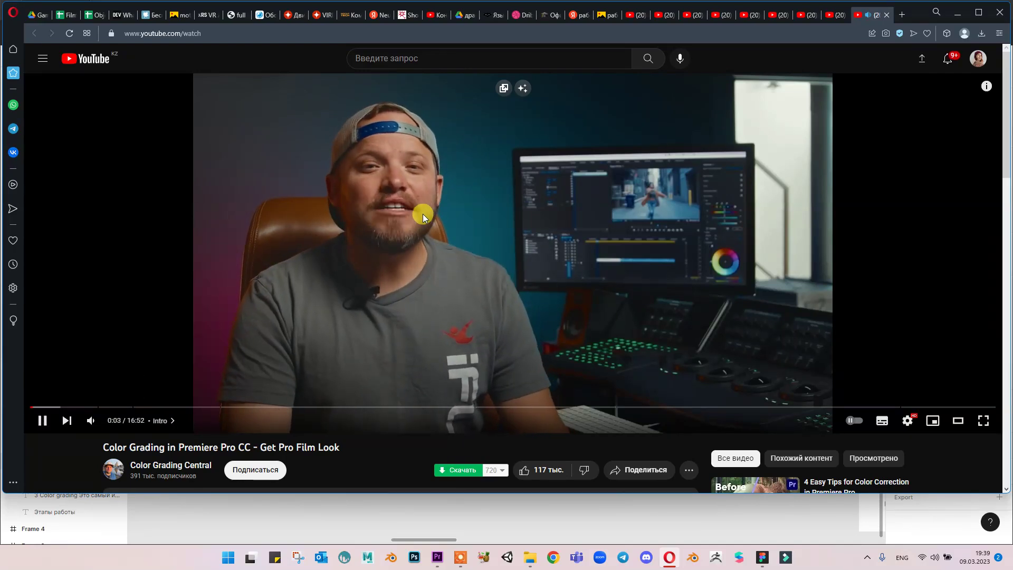
right_click(316, 205)
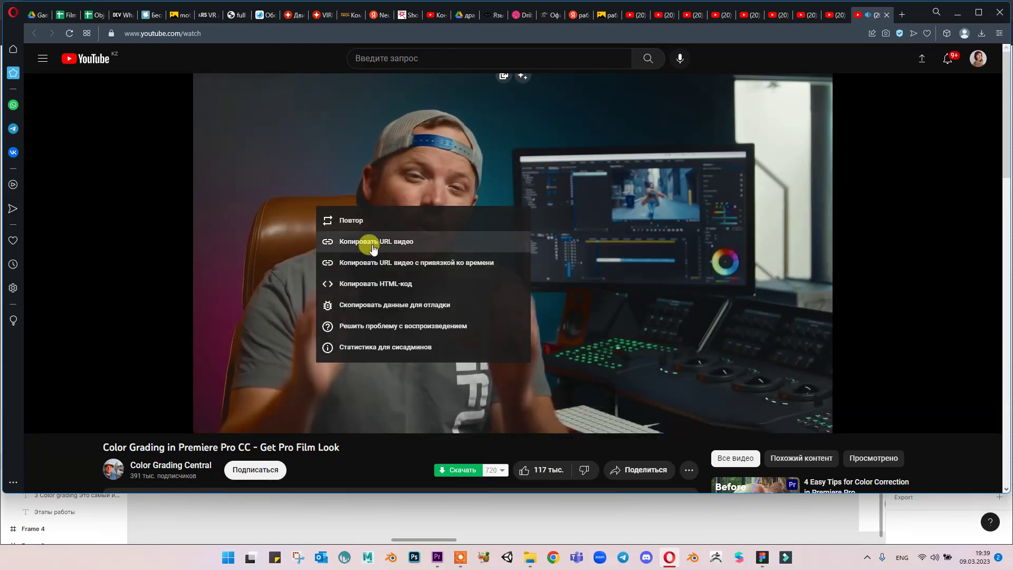
left_click(242, 240)
Step: Switch to Telegram and send the copied video link to the Filmmaking and motion graphics 2023 group
left_click(623, 557)
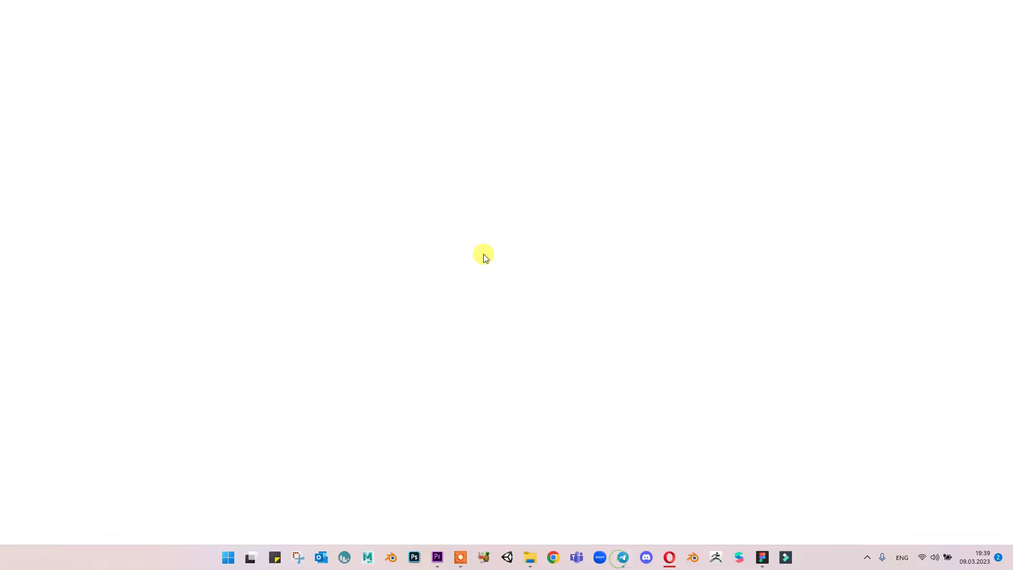
left_click(19, 91)
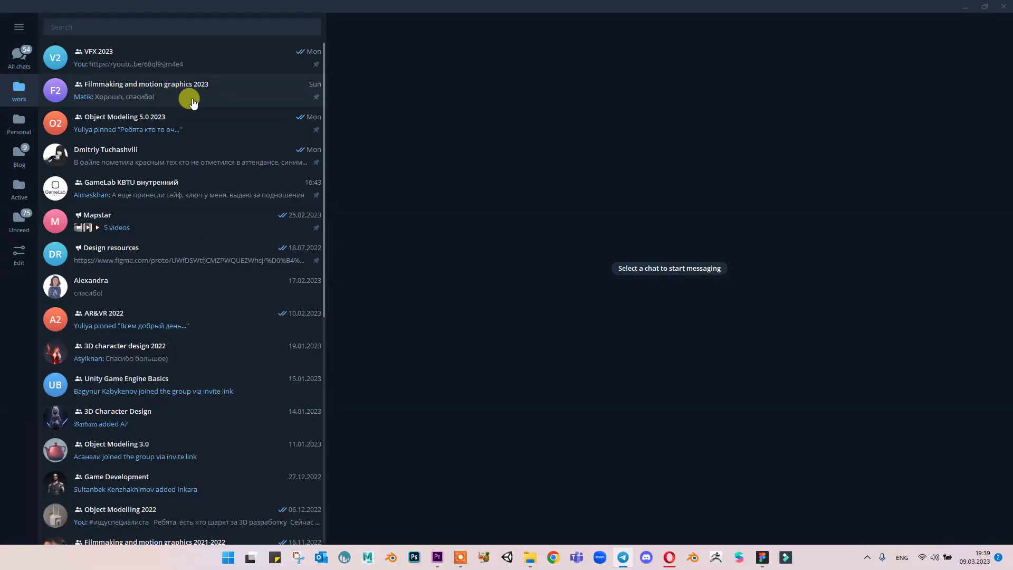
left_click(237, 87)
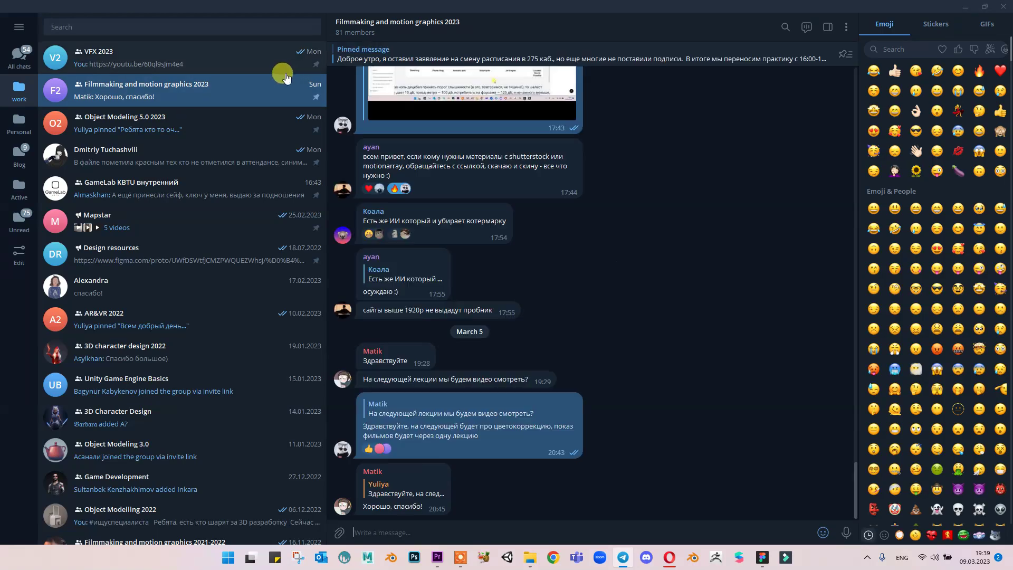
key("Return")
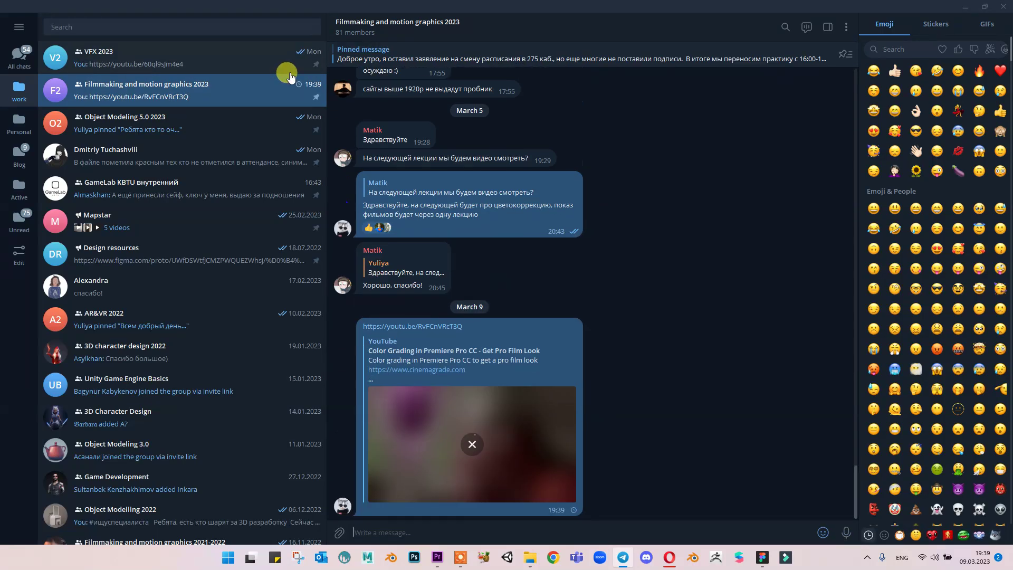
left_click(965, 6)
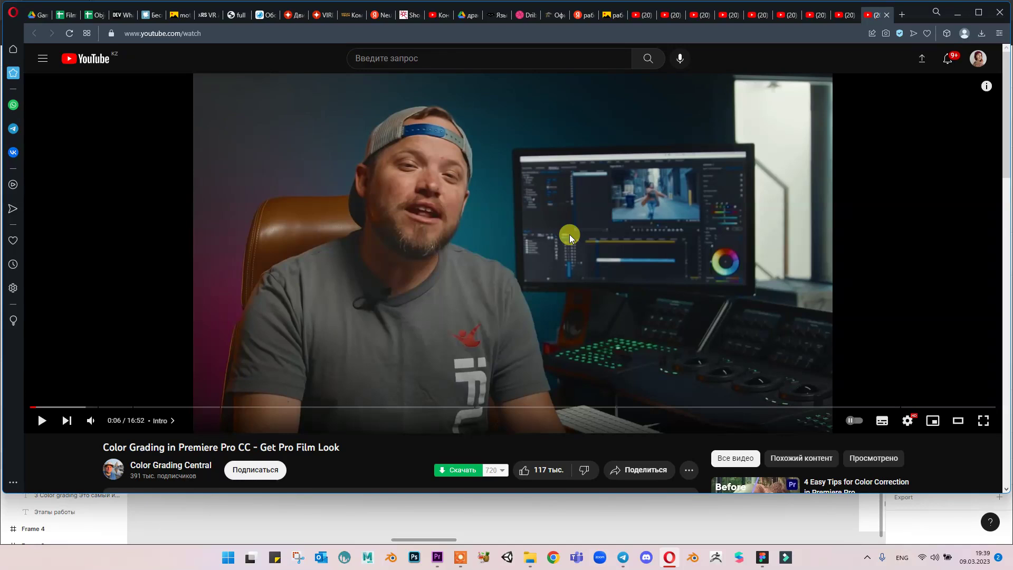
Step: Switch back to Premiere Pro, scrub the corrected clip back to near its start and review its RGB curve
left_click(955, 12)
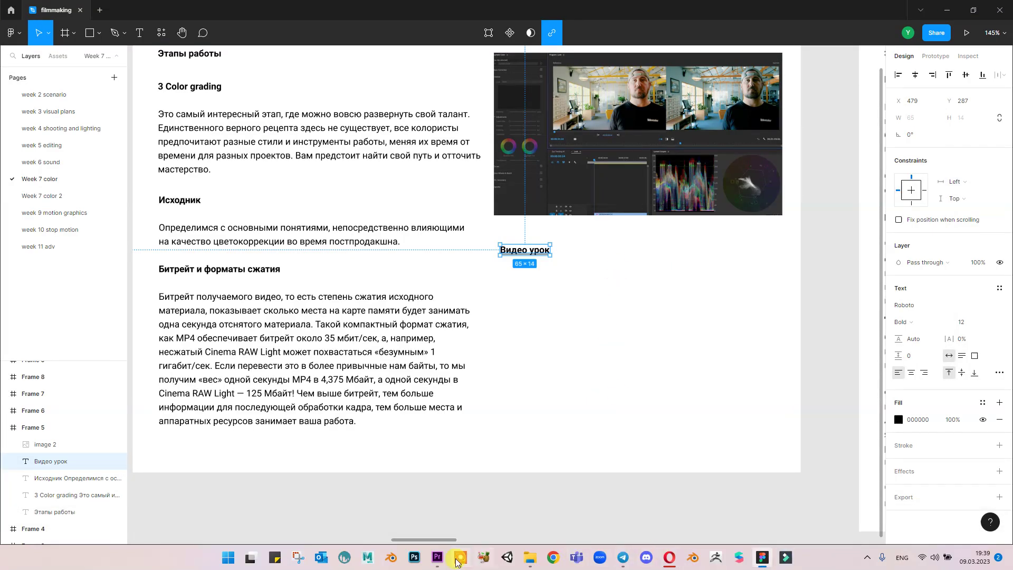
left_click(437, 558)
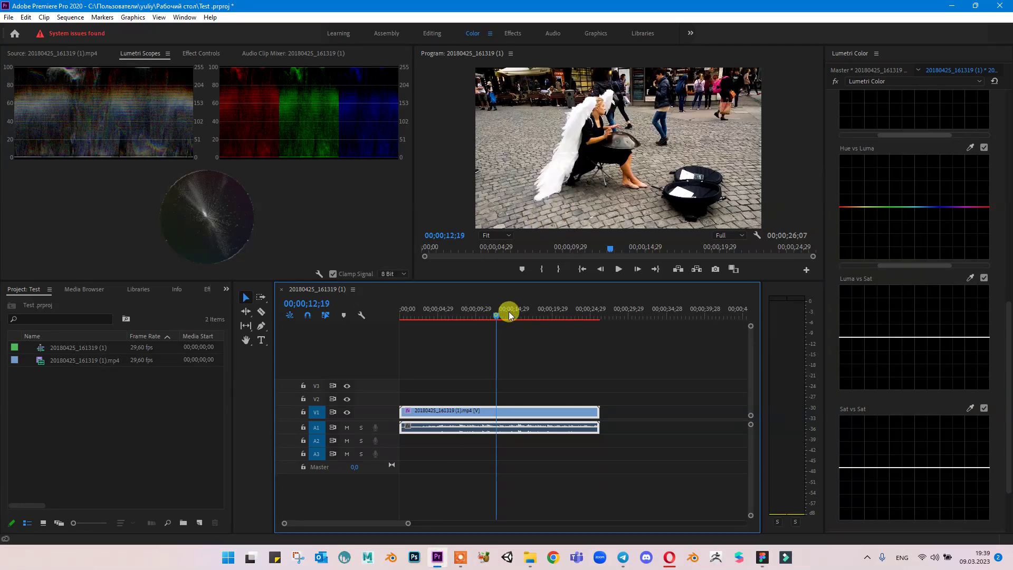
left_click_drag(509, 312, 446, 310)
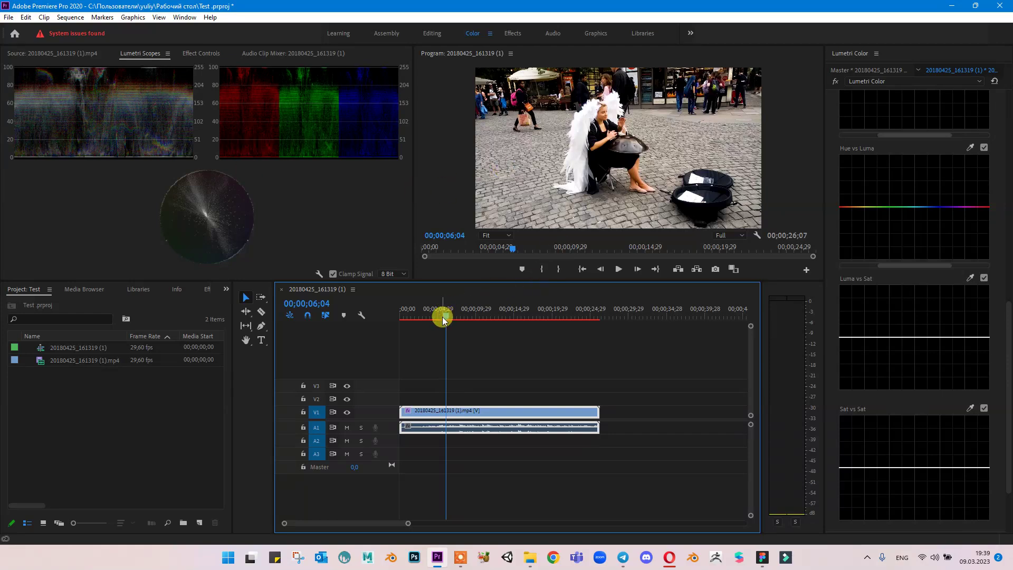
left_click_drag(420, 320, 403, 319)
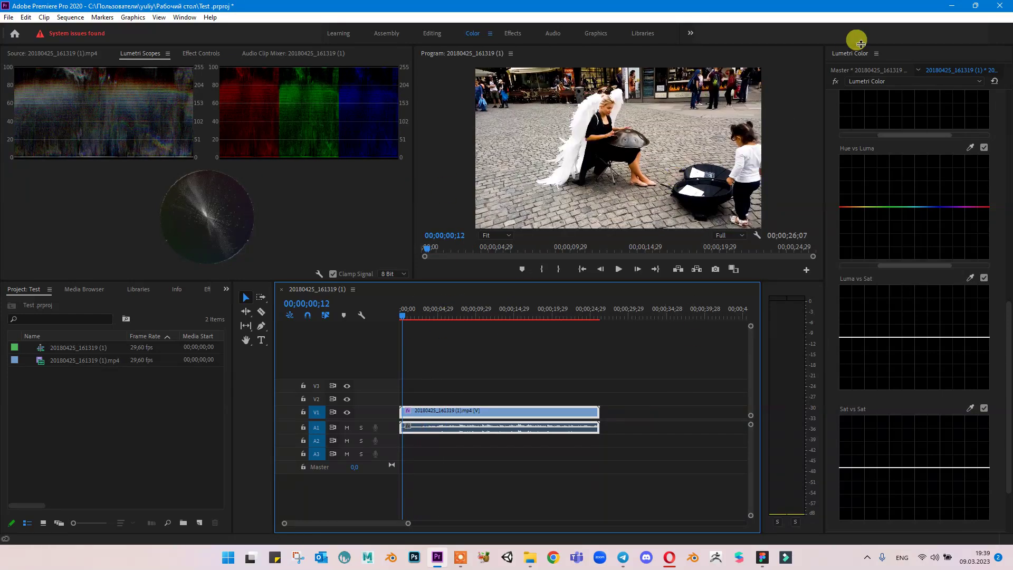
scroll(872, 182, "up", 8)
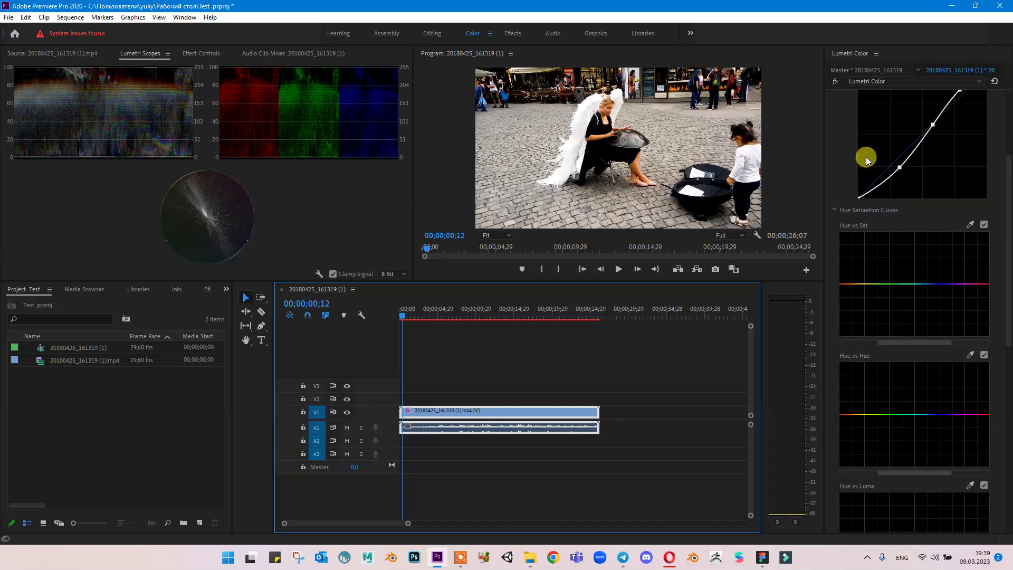
scroll(863, 157, "up", 1)
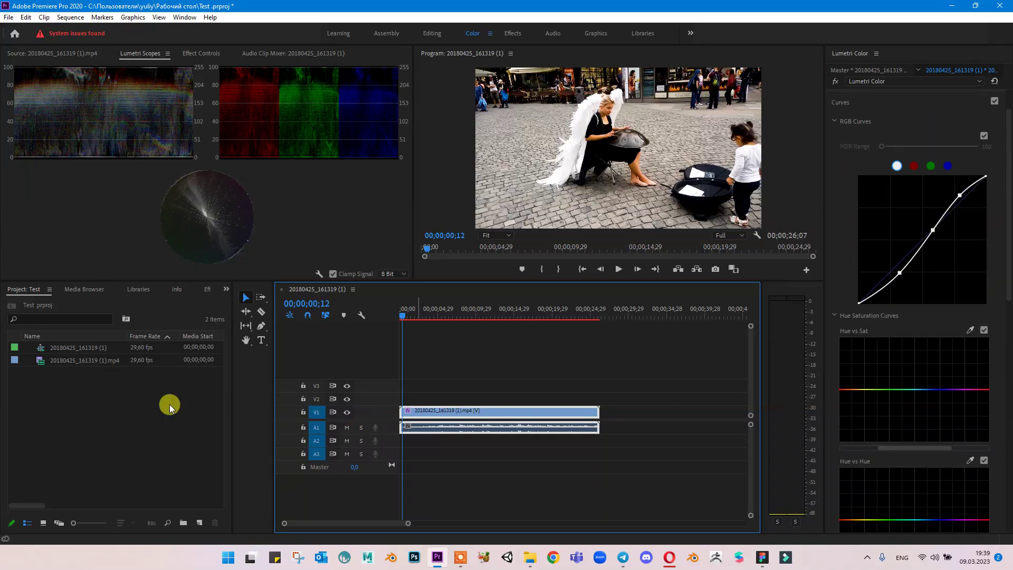
Step: Create a 1280 × 720 adjustment layer at 23,976 fps and place it on V2 over the whole clip
right_click(77, 391)
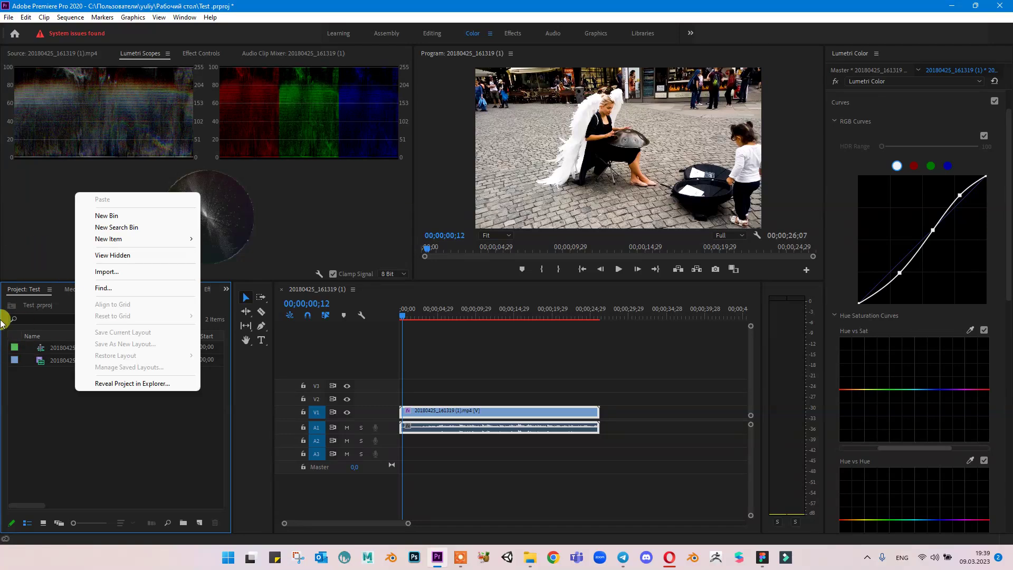
left_click(151, 243)
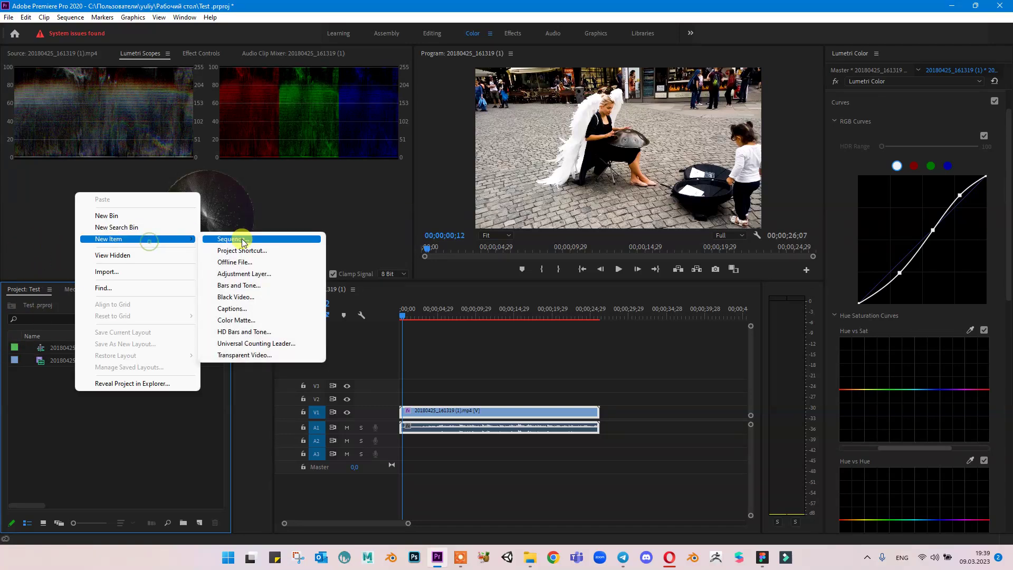
left_click(260, 276)
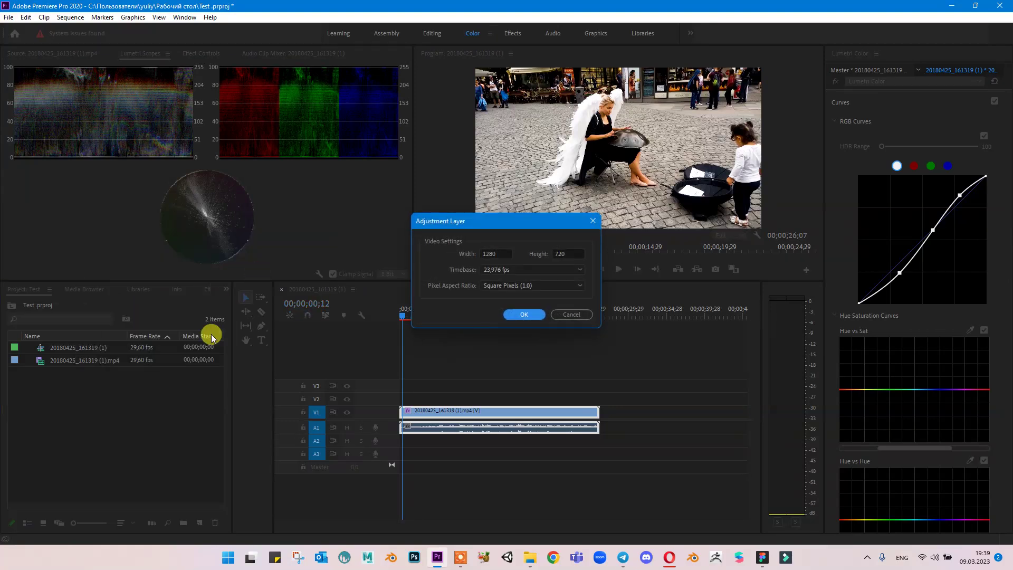
left_click(528, 315)
left_click_drag(59, 347, 599, 395)
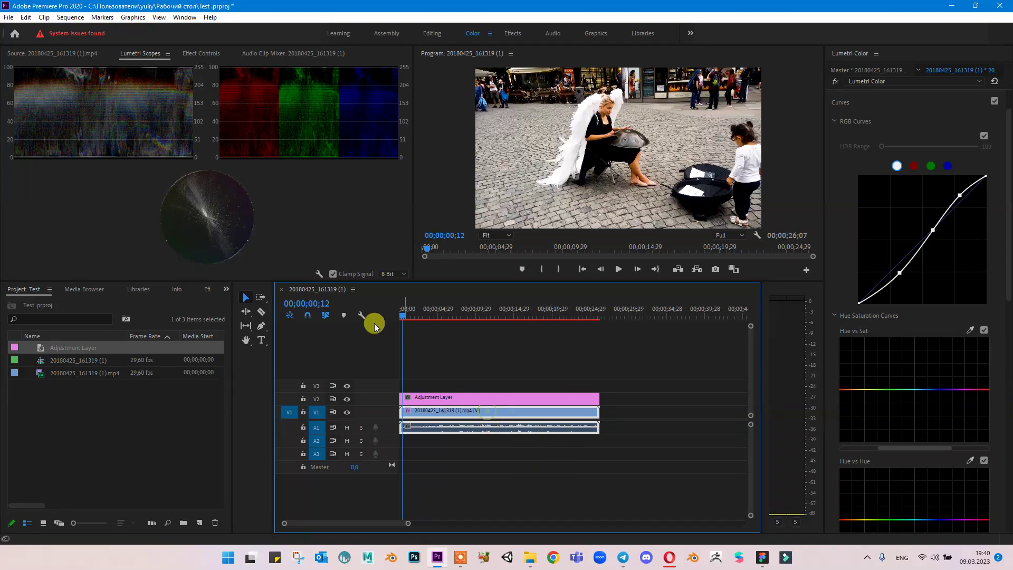
Step: Split the clip on V1 at about 15 seconds with the Razor tool and return the playhead to the sequence start
left_click(260, 313)
left_click(515, 413)
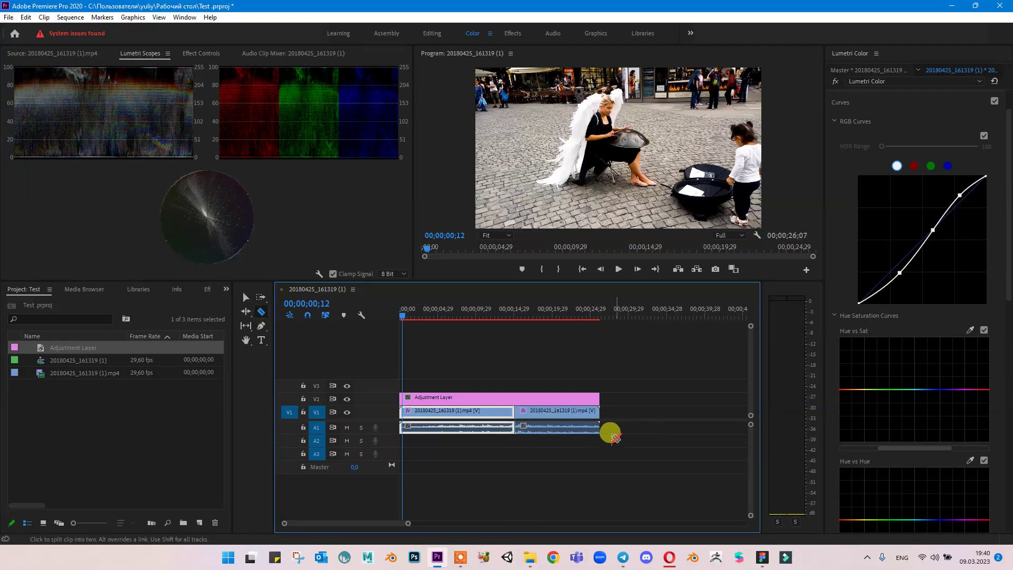
left_click_drag(467, 319, 412, 319)
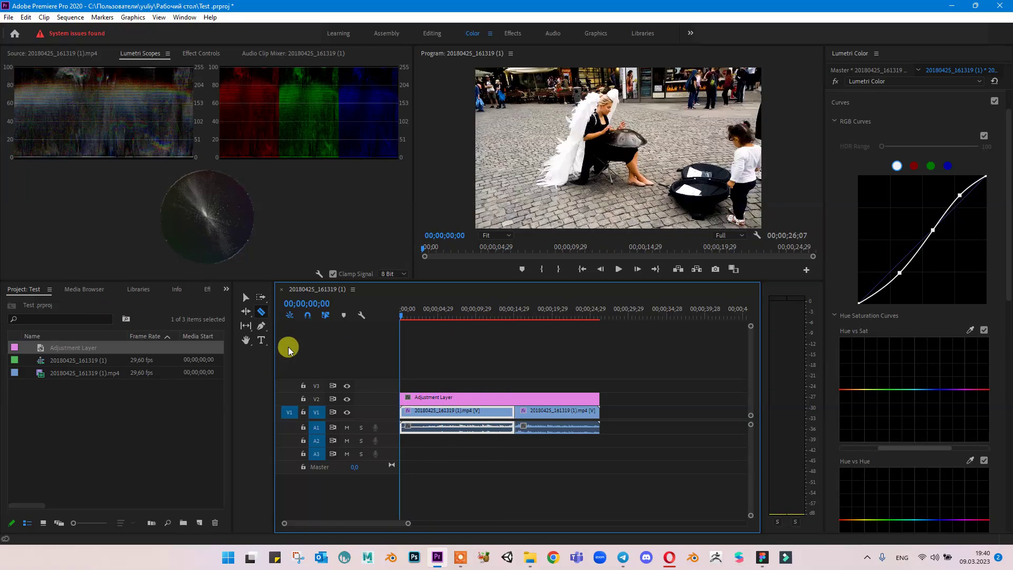
left_click(246, 297)
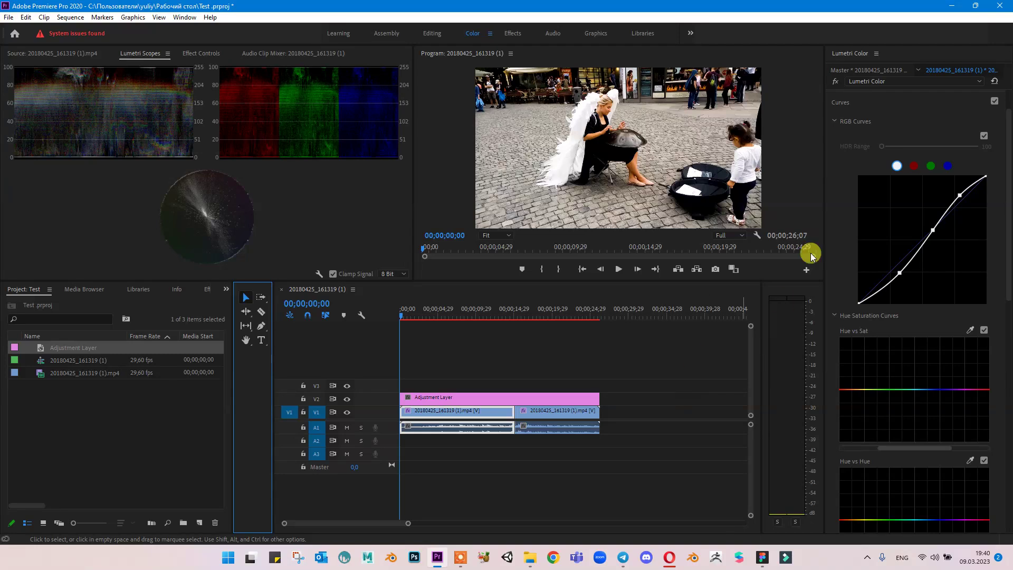
Step: Collapse the curve sections for the adjustment layer and apply the D-21_delogC_EI0200_B1 input LUT in Basic Correction
left_click(429, 397)
scroll(882, 120, "up", 2)
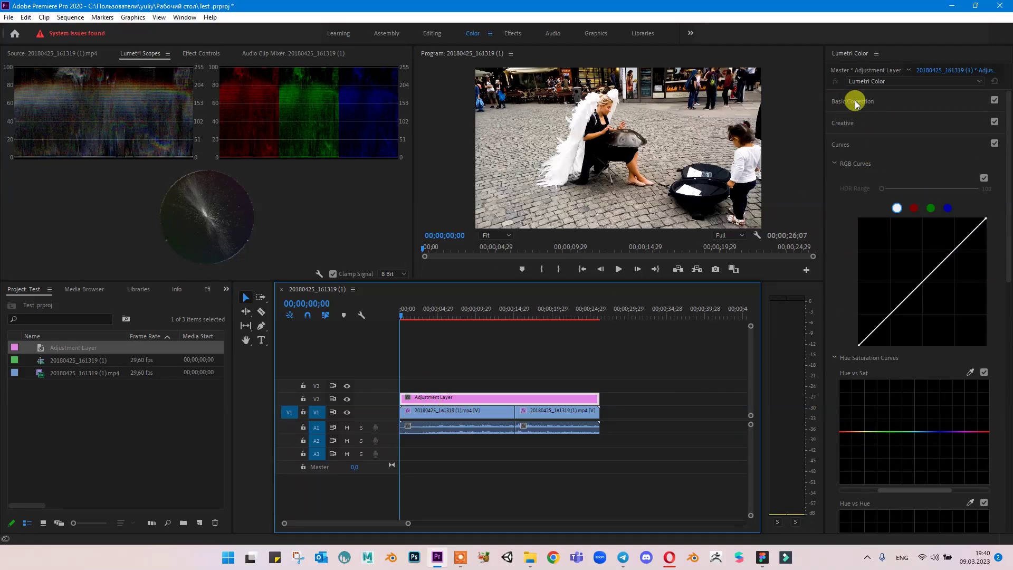
left_click(838, 164)
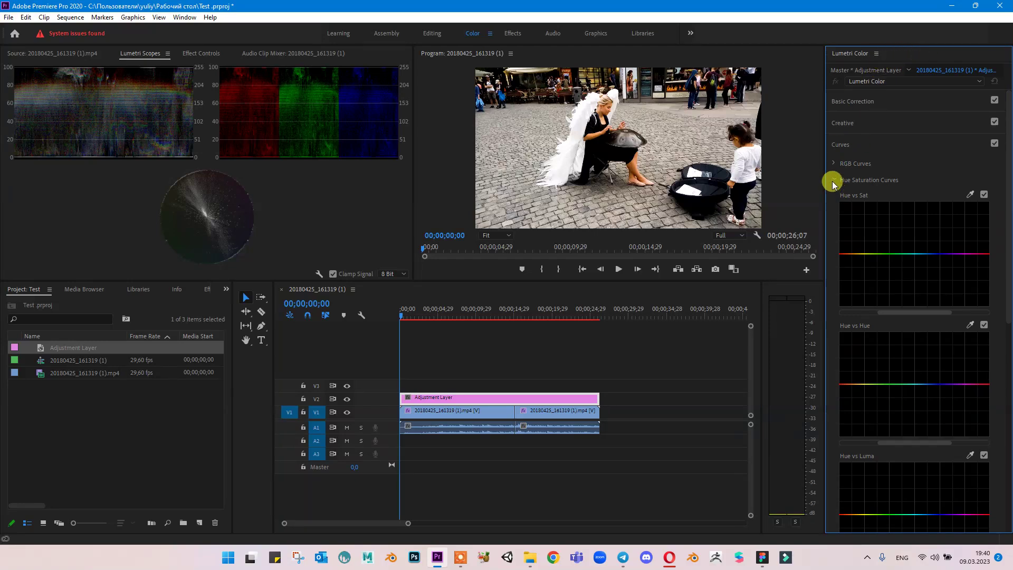
left_click(833, 181)
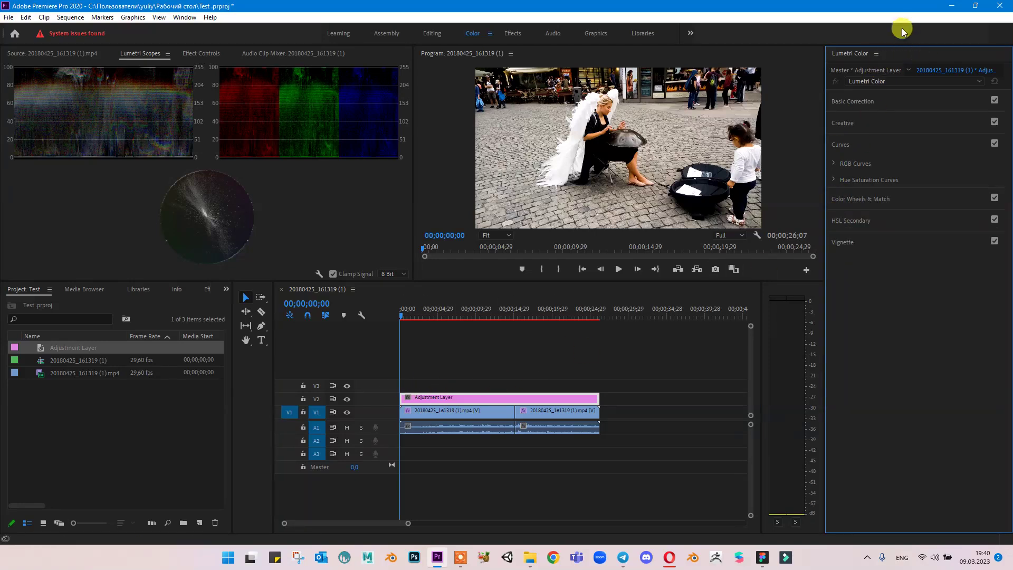
left_click(843, 101)
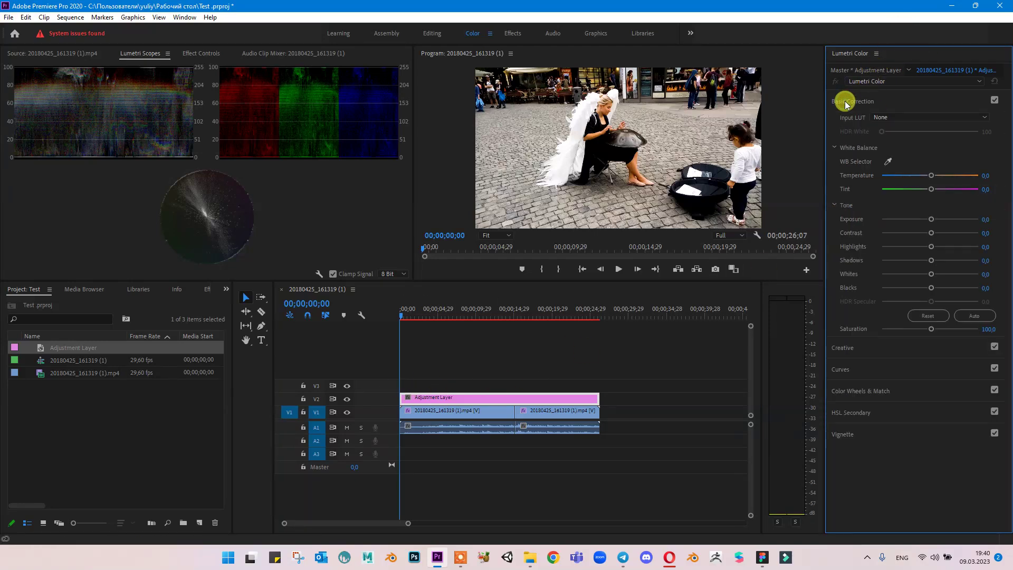
left_click(888, 119)
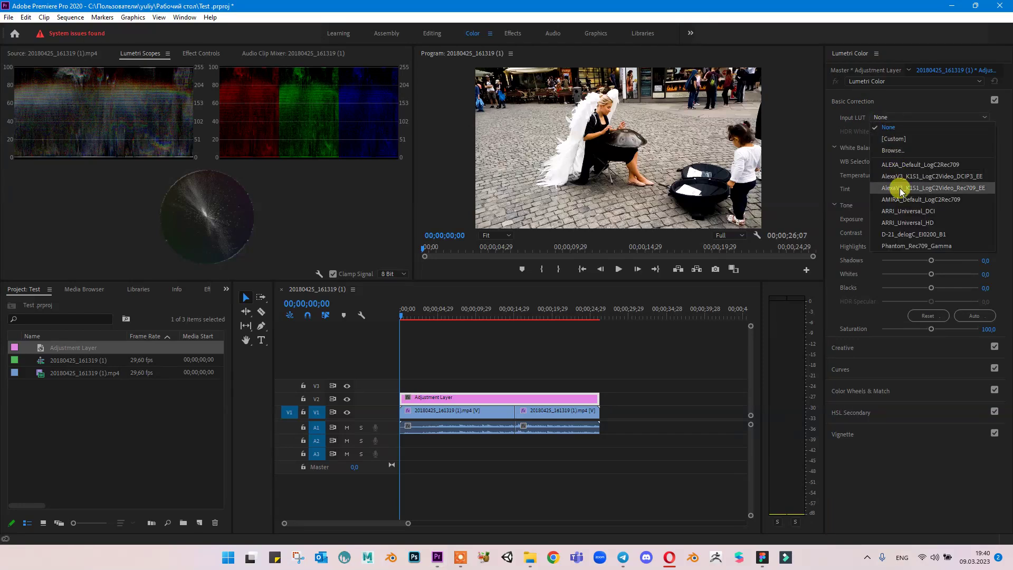
left_click(912, 238)
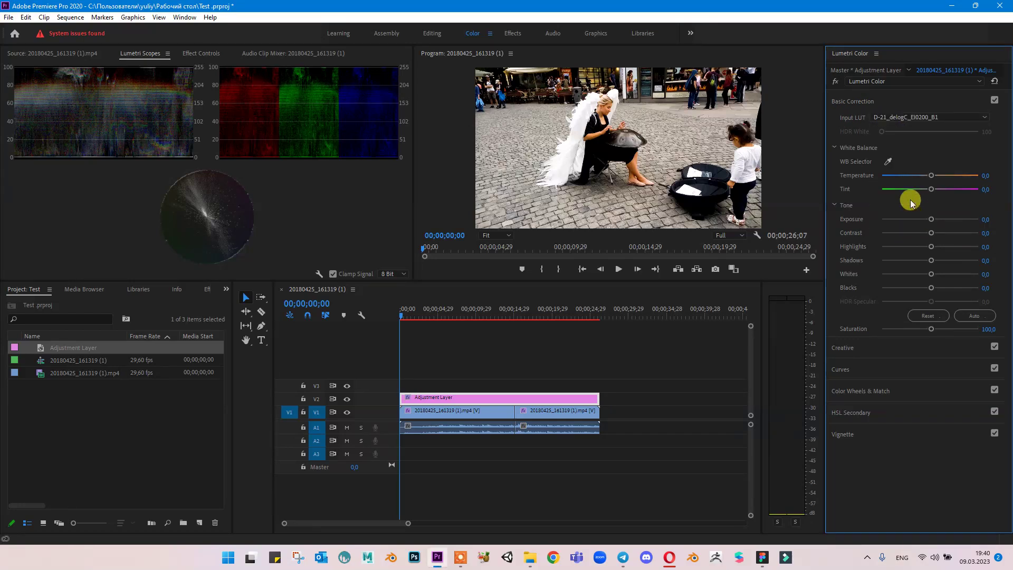
Step: Try the ALEXA_Default_LogC2Rec709, AlexaV3_K1S1_LogC2Video_DCIP3_EE and AMIRA_Default_LogC2Rec709 input LUTs on the adjustment layer, then reselect D-21_delogC_EI0200_B1
left_click(923, 118)
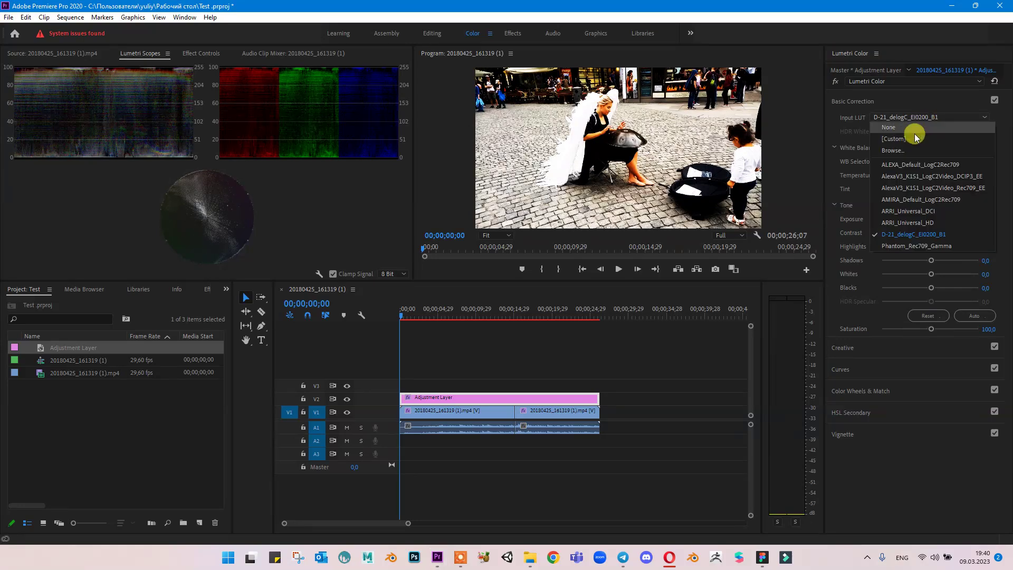
left_click(904, 163)
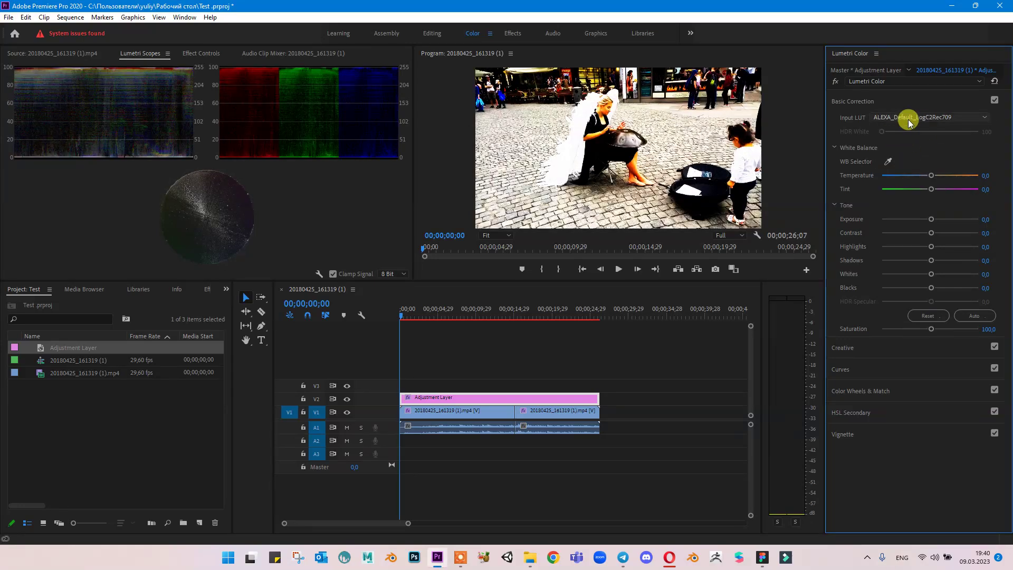
left_click(907, 118)
left_click(903, 177)
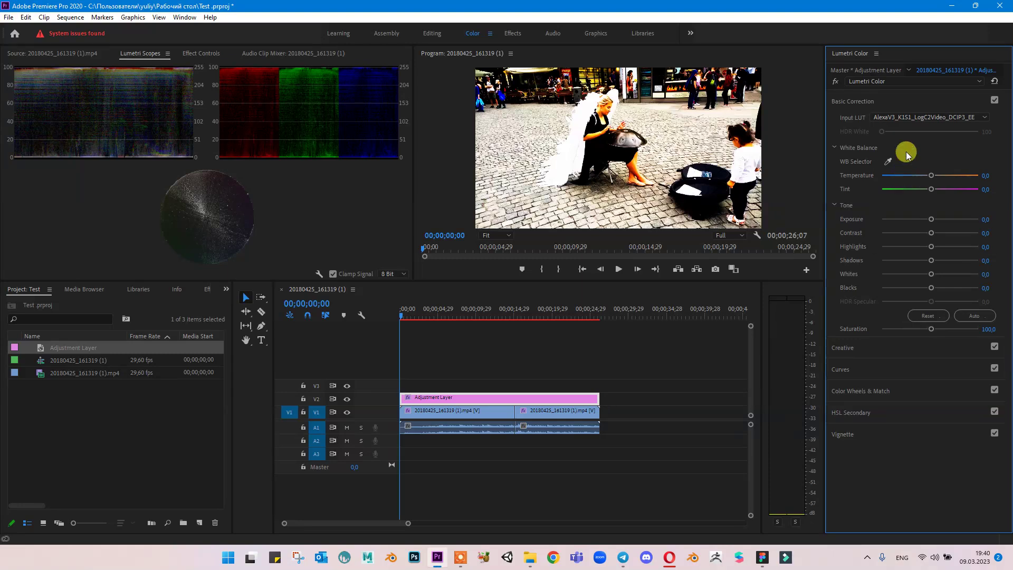
left_click(908, 119)
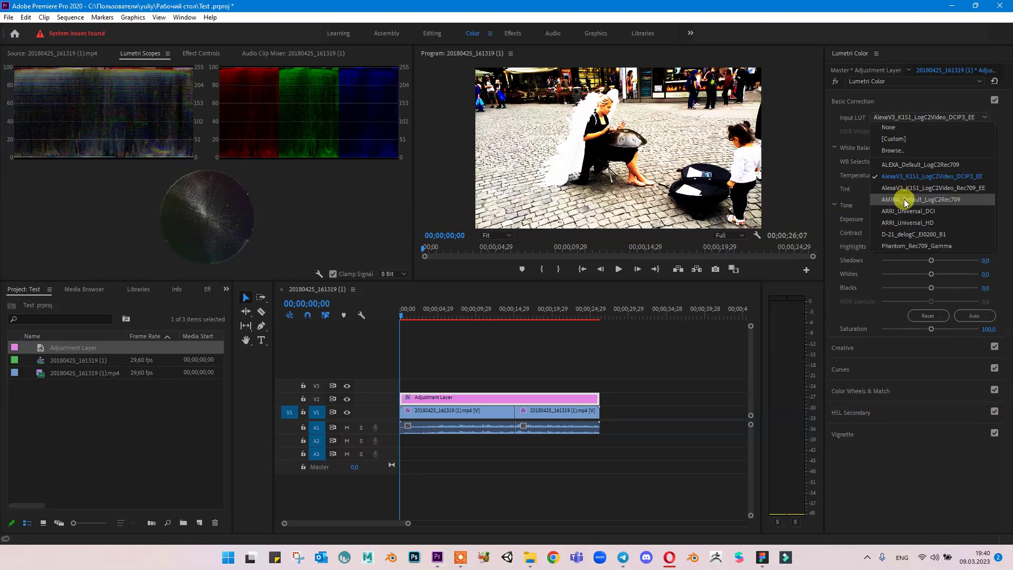
left_click(904, 196)
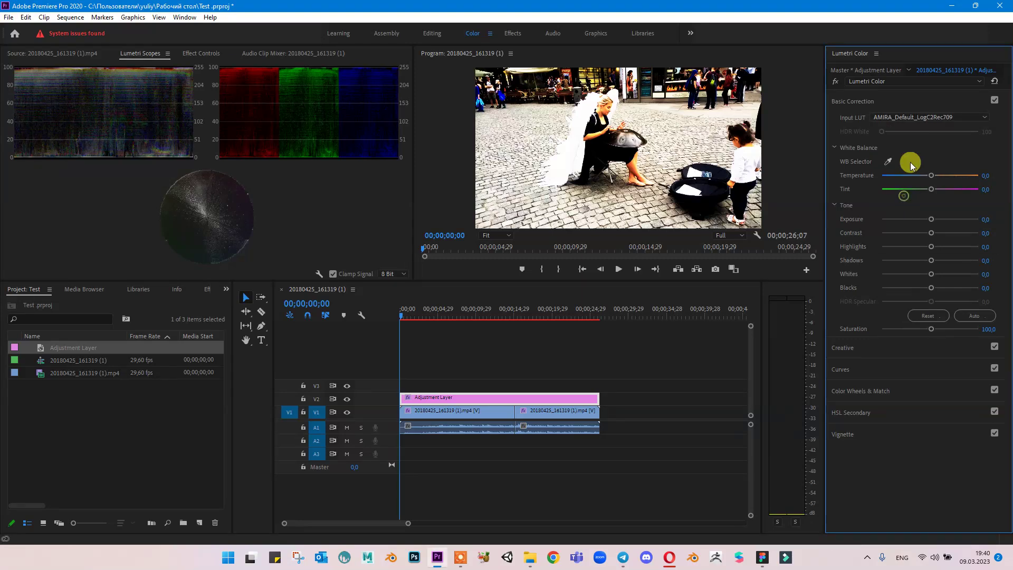
left_click(918, 119)
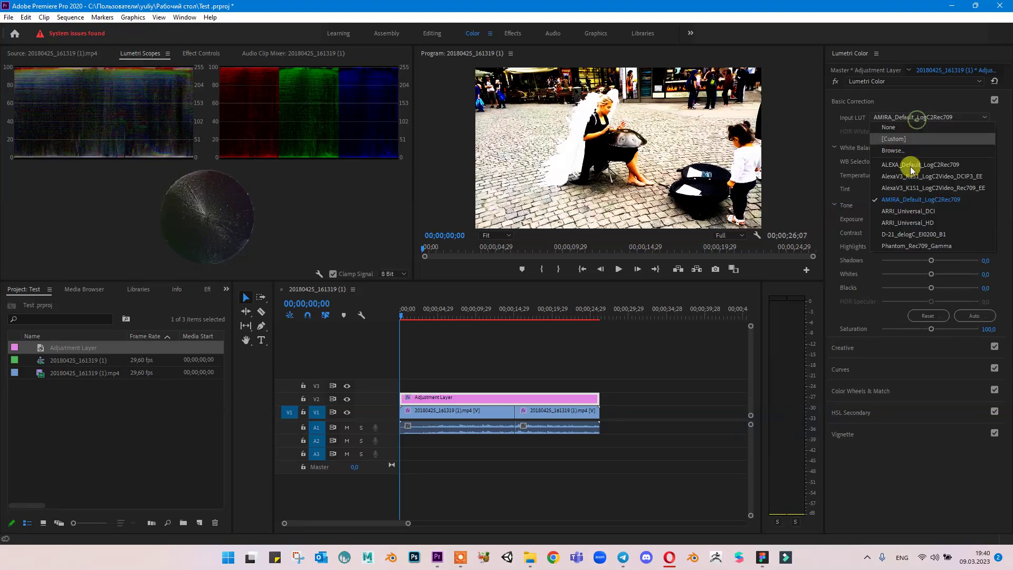
left_click(897, 231)
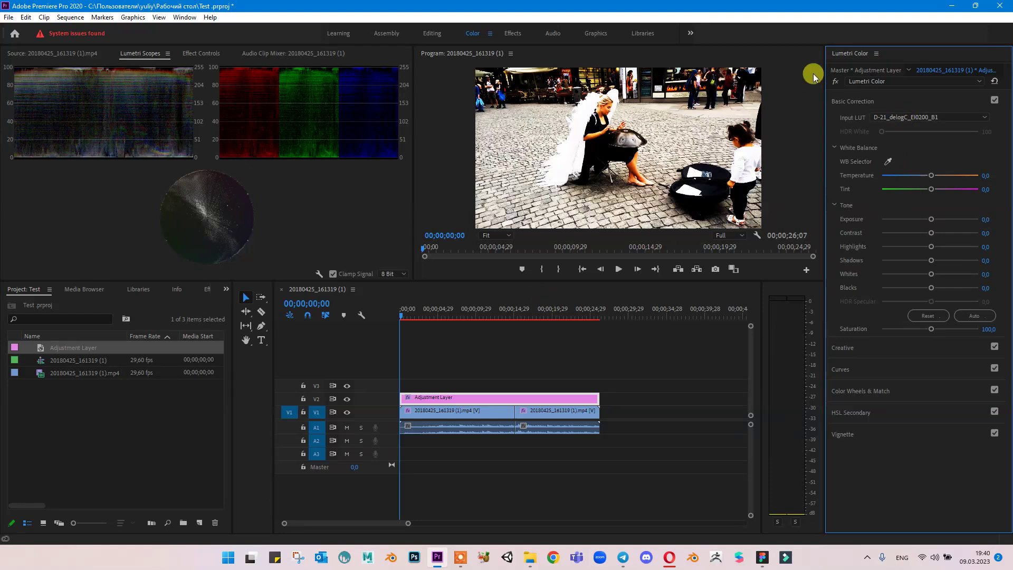
Step: Check the adjustment layer with its Lumetri effect toggled off and on and apply the Phantom_Rec709_Gamma input LUT
left_click(835, 82)
left_click(837, 81)
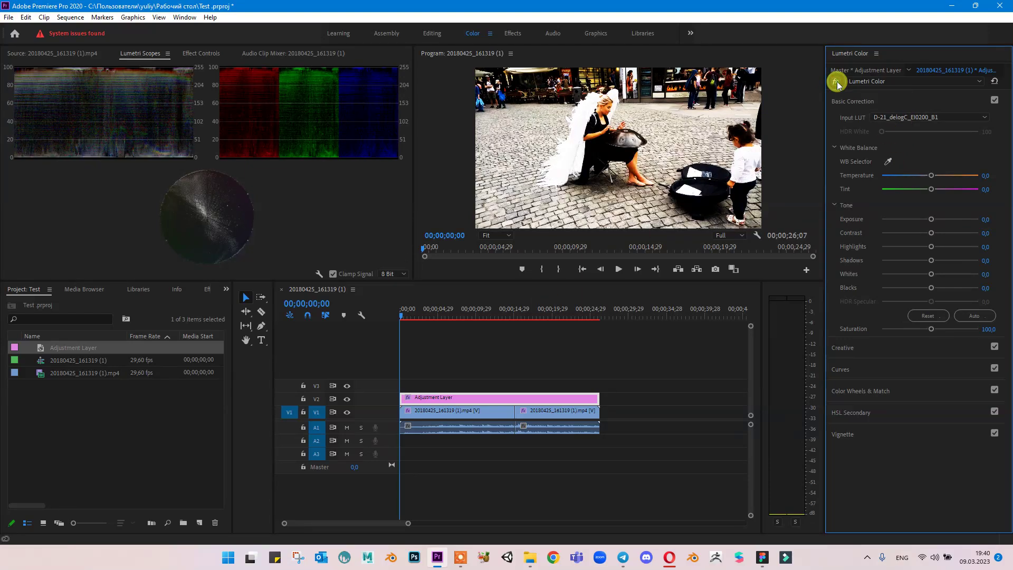
left_click(894, 119)
left_click(899, 246)
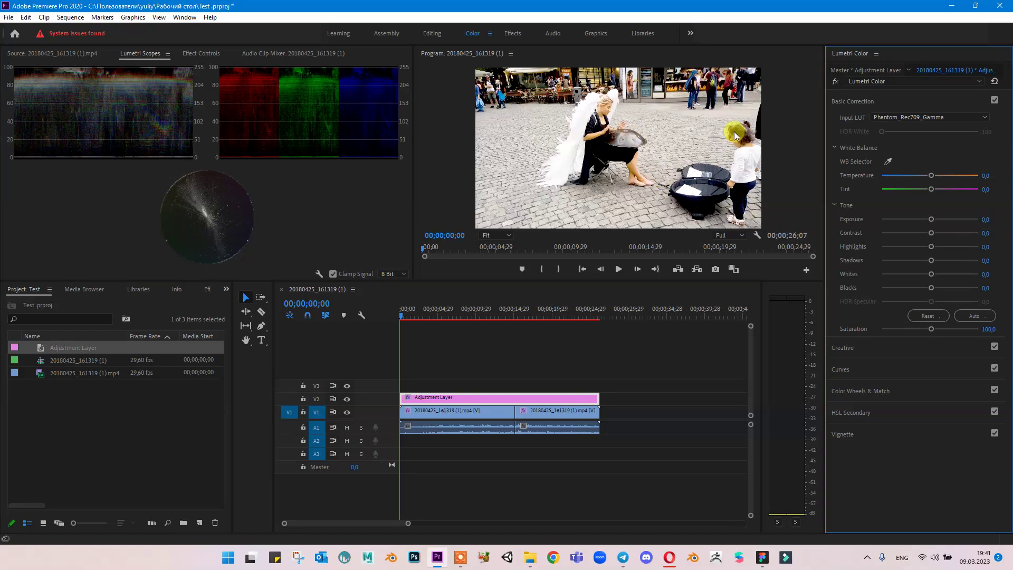
left_click(904, 120)
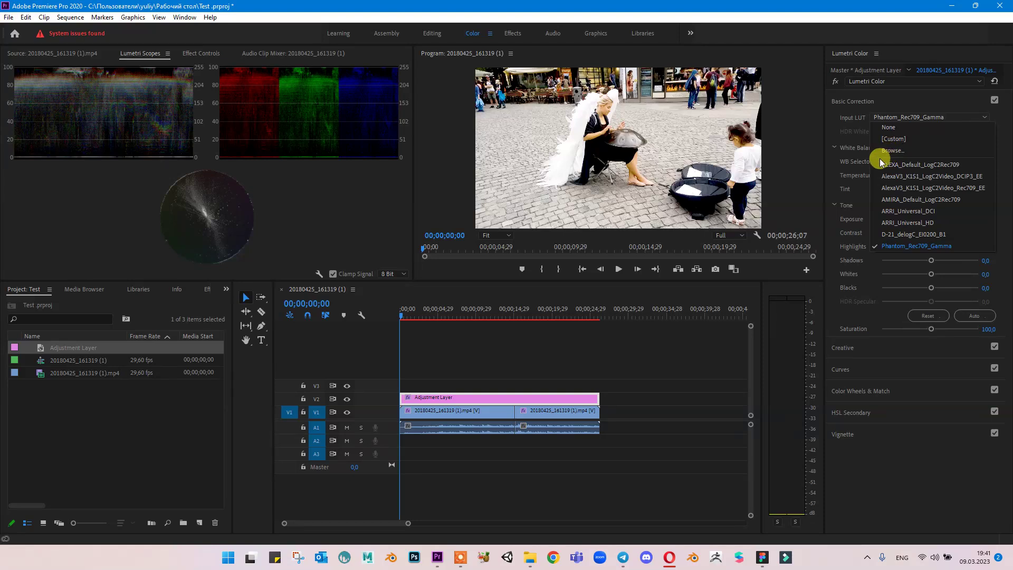
Step: Switch to Telegram and open Saved Messages among all chats to reach the Drive links for the LUT archive
left_click(623, 562)
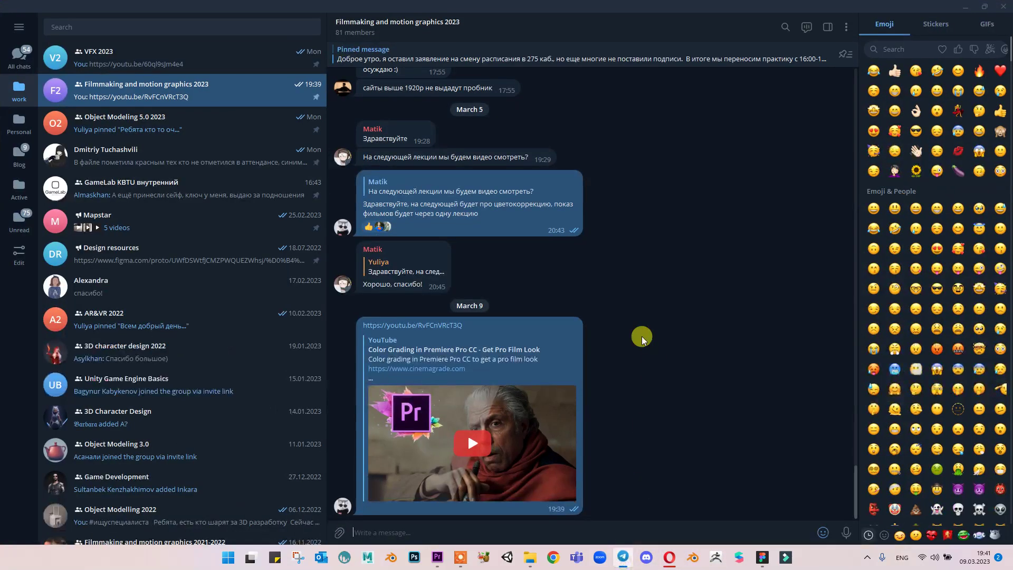
left_click(18, 53)
left_click(138, 152)
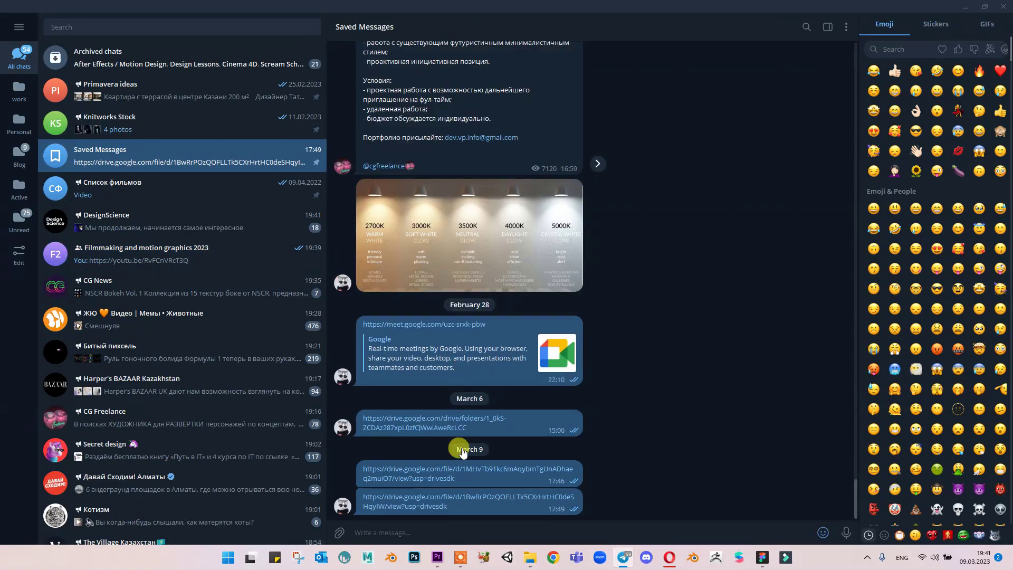
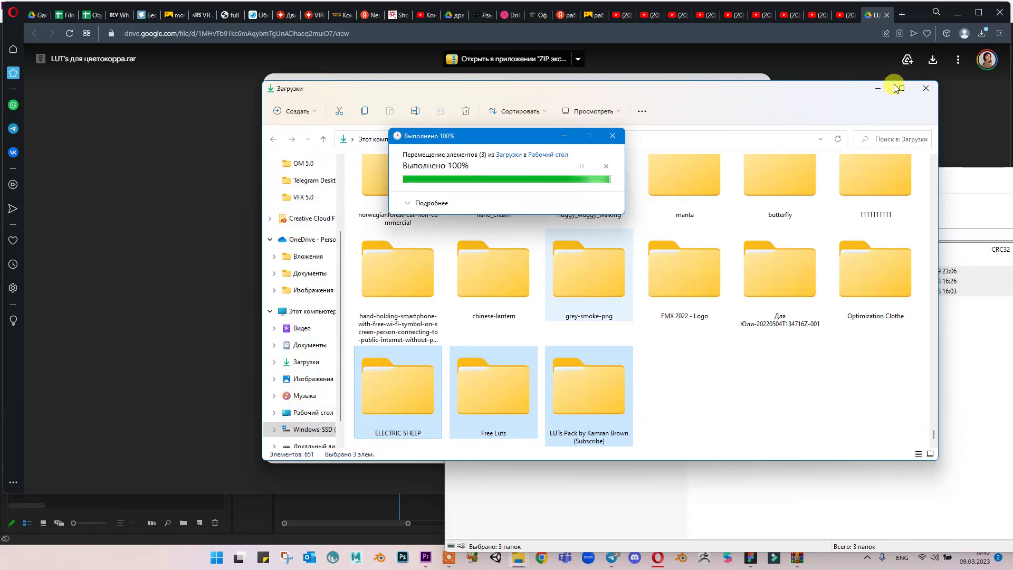
Step: Close the LUT archive window and minimise the browser to return to Premiere Pro
left_click(960, 180)
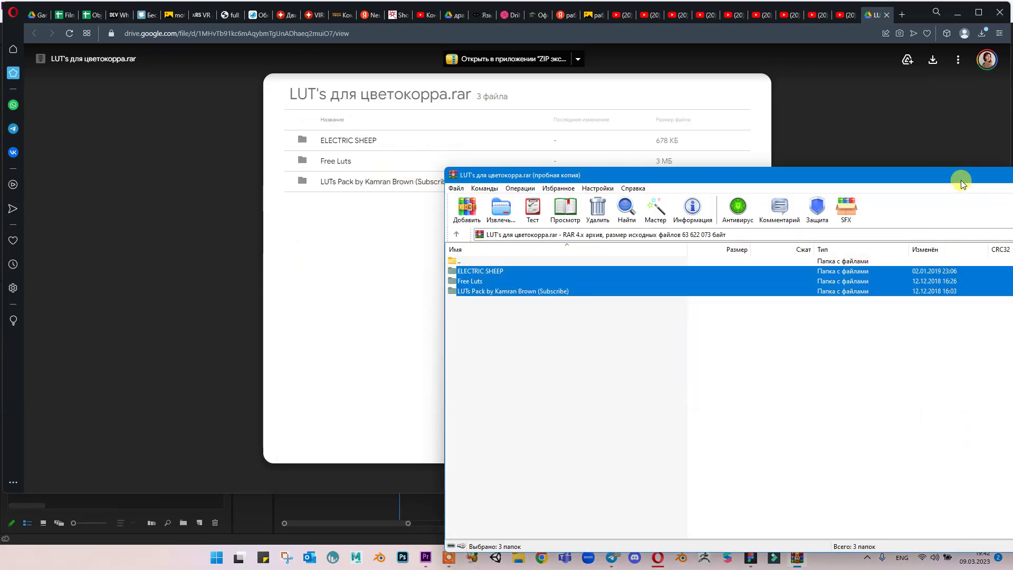
left_click(996, 174)
left_click(957, 12)
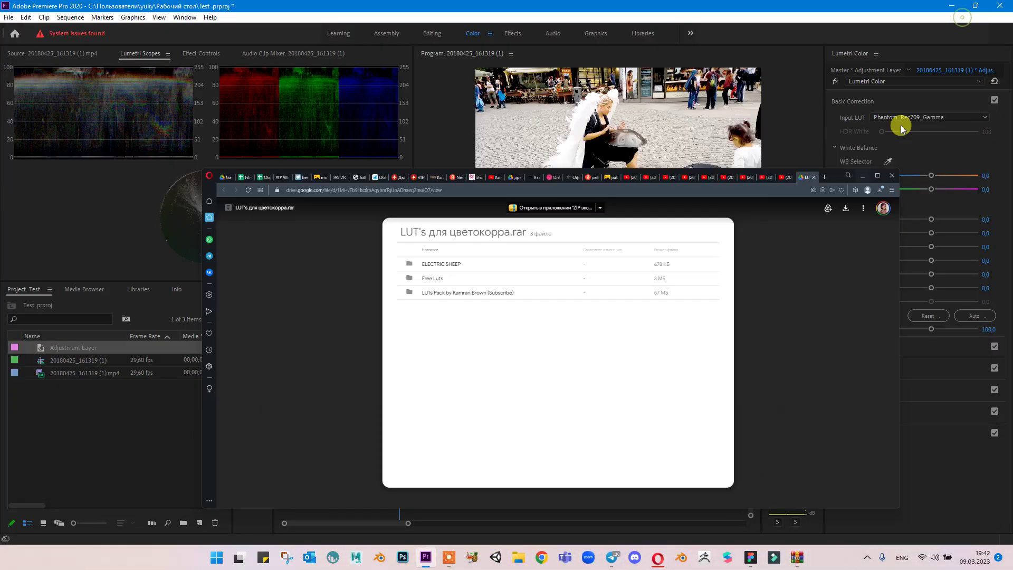
Step: Select the adjustment layer and load the Ai input LUT from the desktop's Free Luts folder
left_click(576, 359)
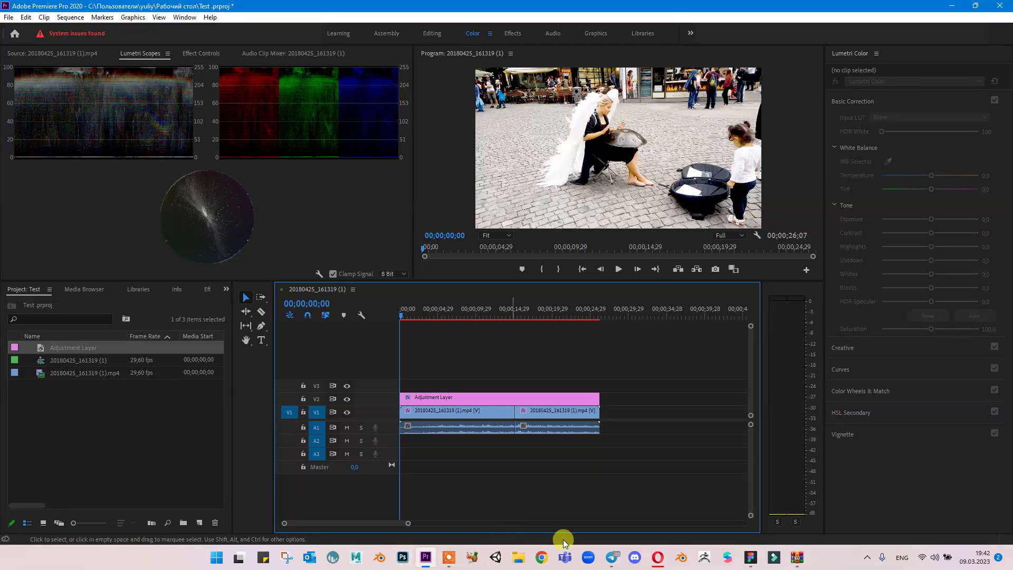
left_click(536, 402)
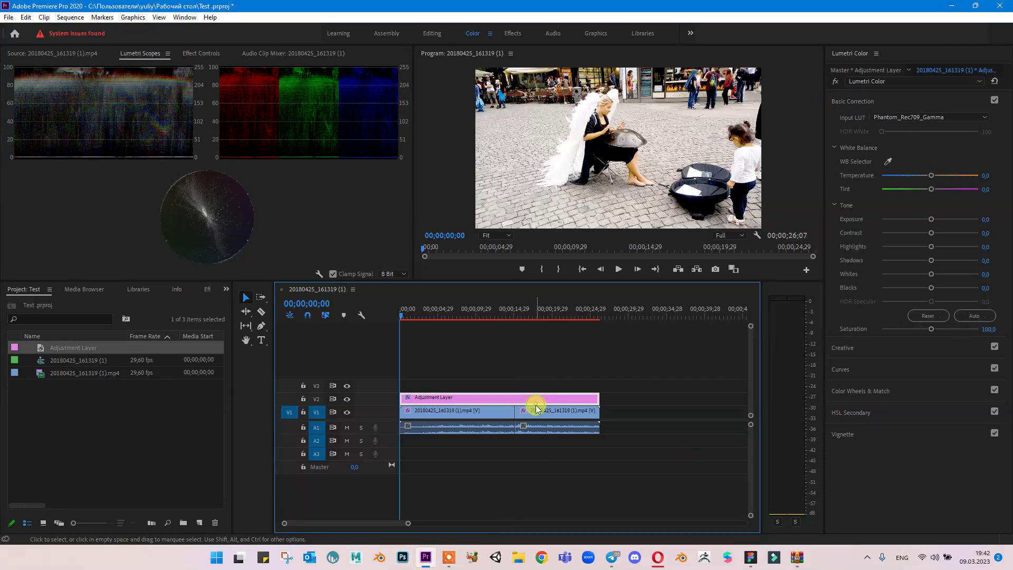
left_click(979, 114)
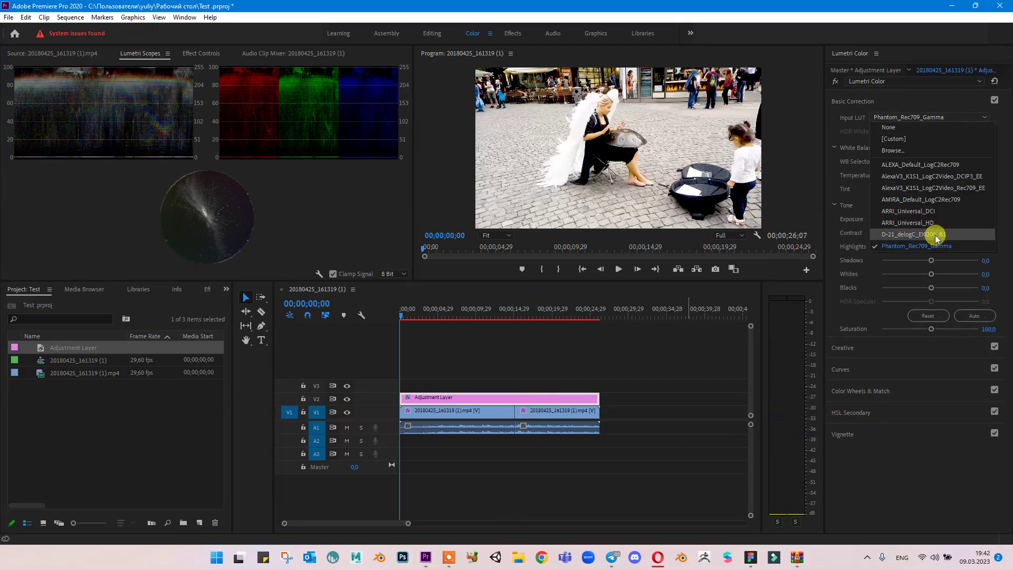
left_click(917, 151)
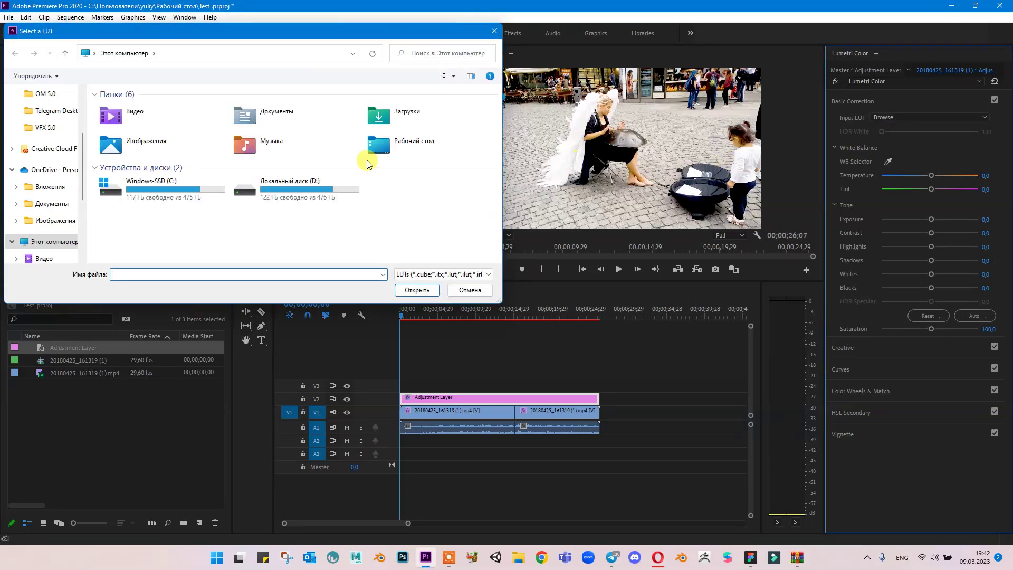
double_click(407, 149)
scroll(258, 163, "down", 2)
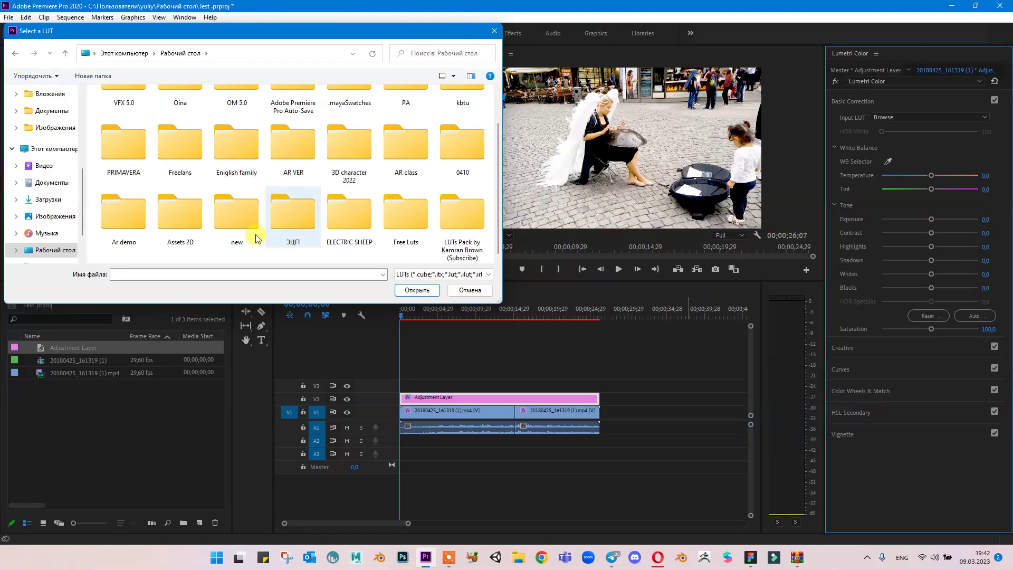
double_click(413, 221)
double_click(208, 108)
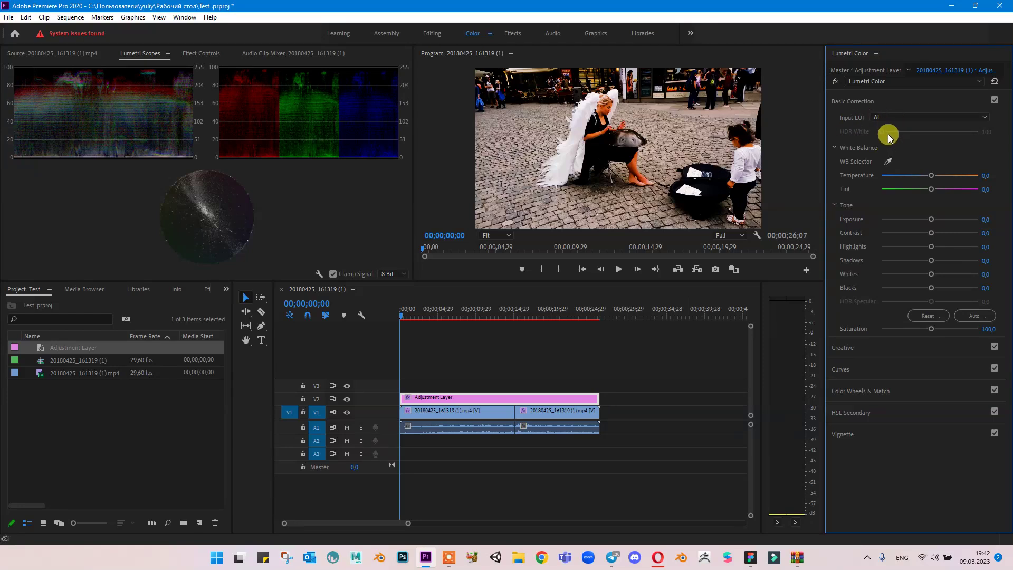
left_click(835, 149)
left_click(835, 150)
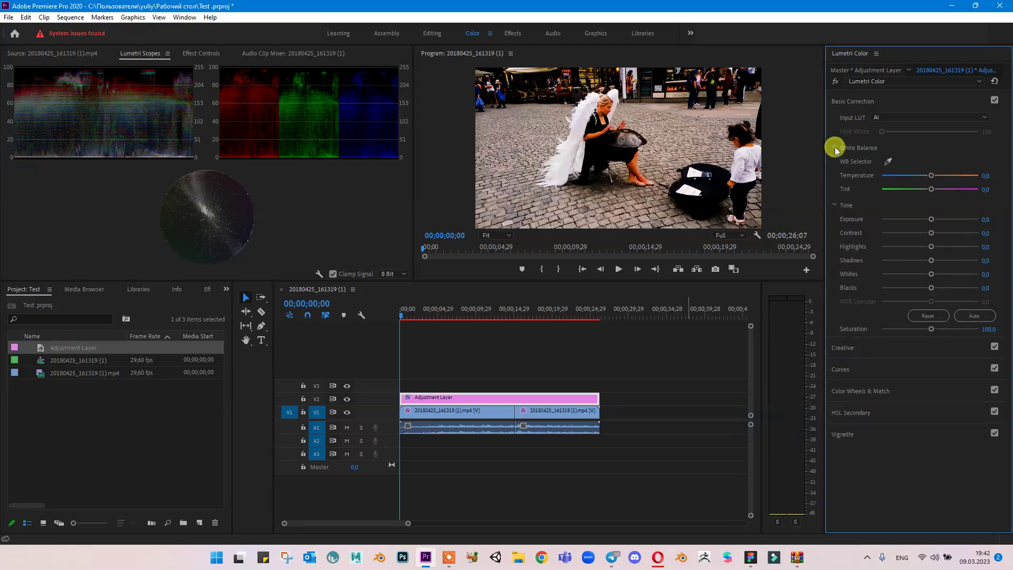
left_click(897, 118)
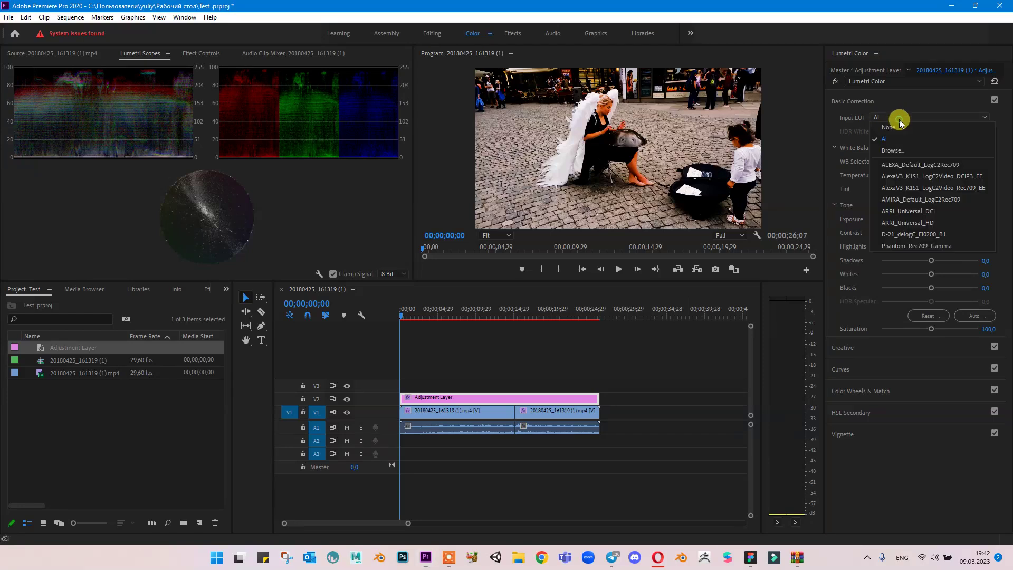
left_click(837, 127)
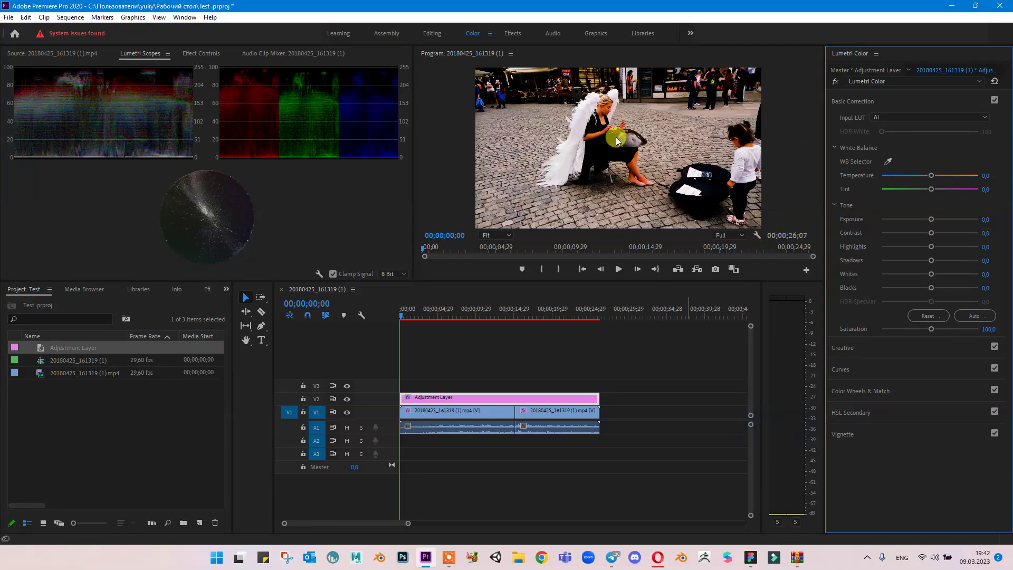
left_click(941, 116)
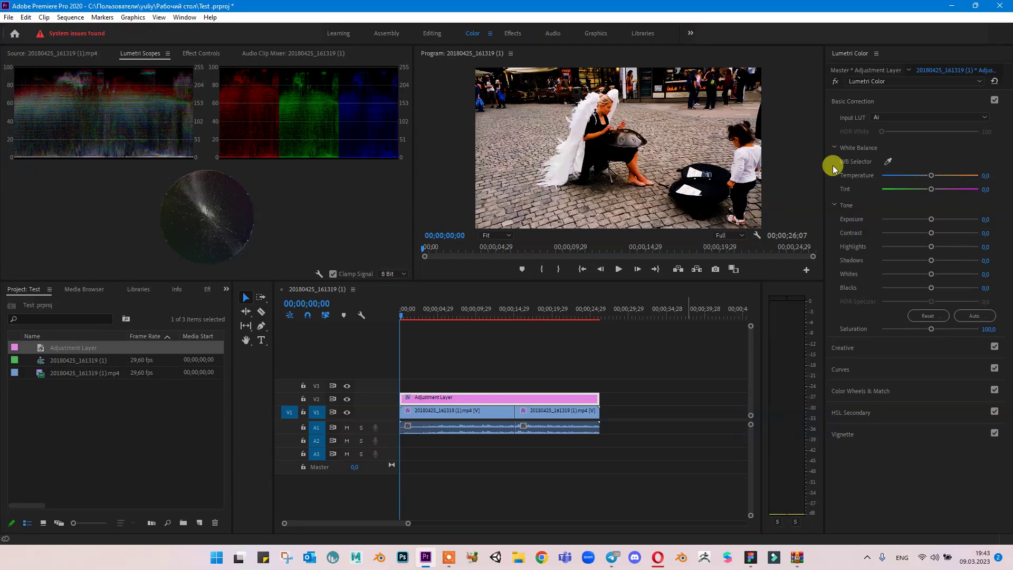
Step: Load the CineStyle LUT file from the Free Luts folder as the adjustment layer's input LUT
left_click(888, 118)
left_click(889, 152)
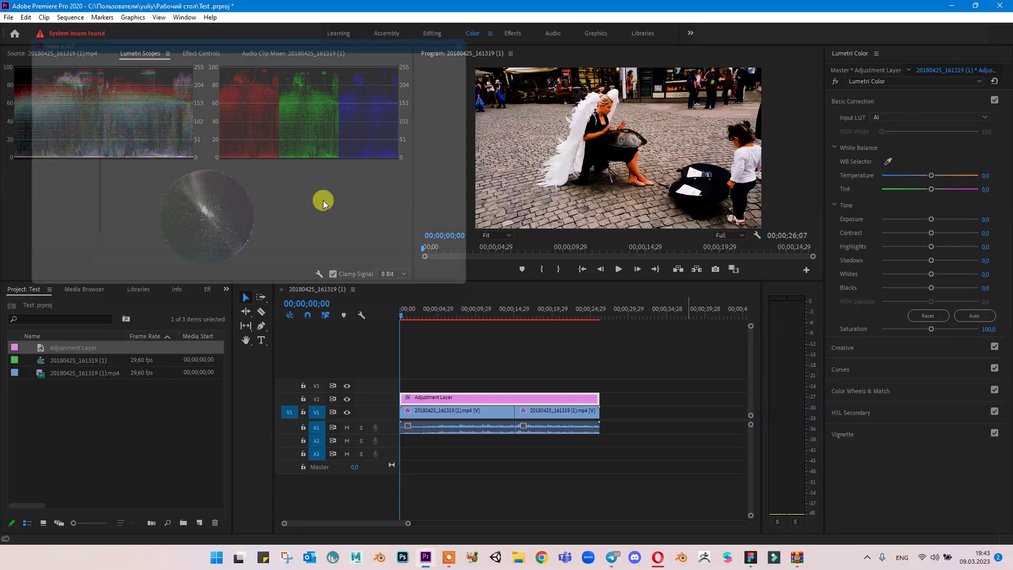
double_click(143, 122)
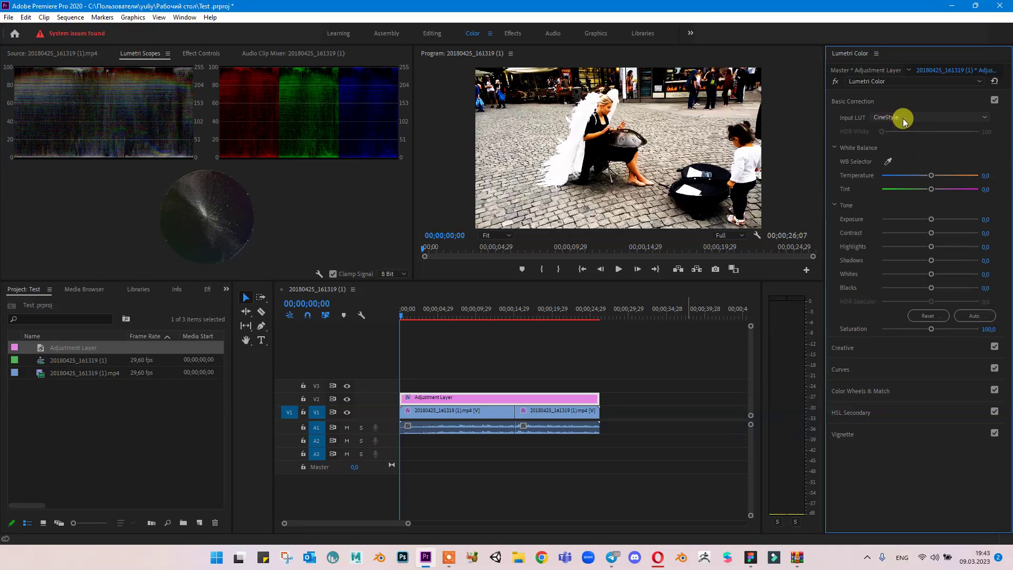
Step: Compare the picture with and without the adjustment layer's Lumetri effect, leaving the effect bypassed
left_click(457, 398)
left_click(837, 82)
left_click(836, 83)
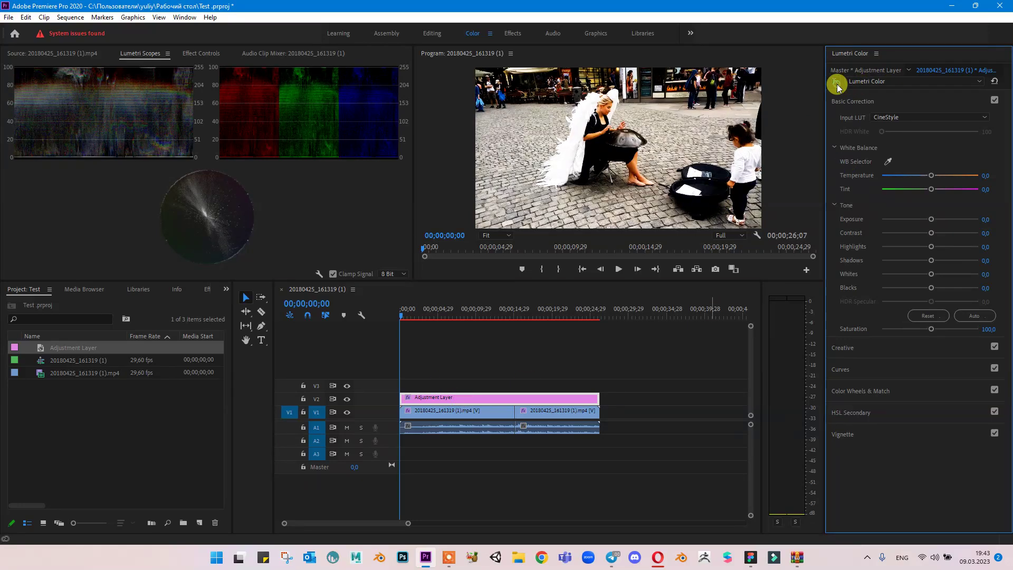
left_click(837, 83)
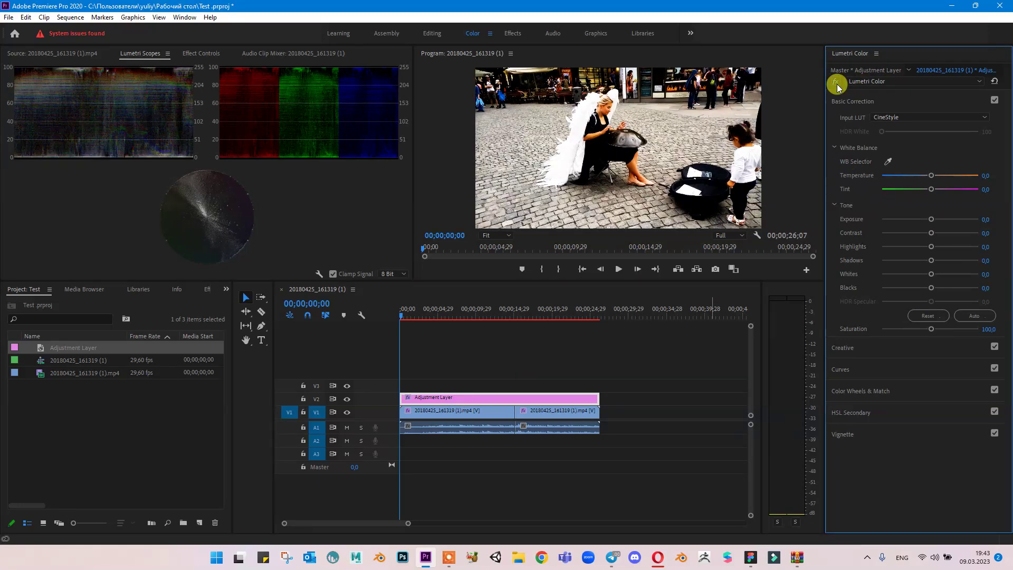
Step: Compare the first V1 clip with and without its Lumetri correction at 00;00;12;29 and re-enable the adjustment layer's Lumetri effect
left_click(478, 410)
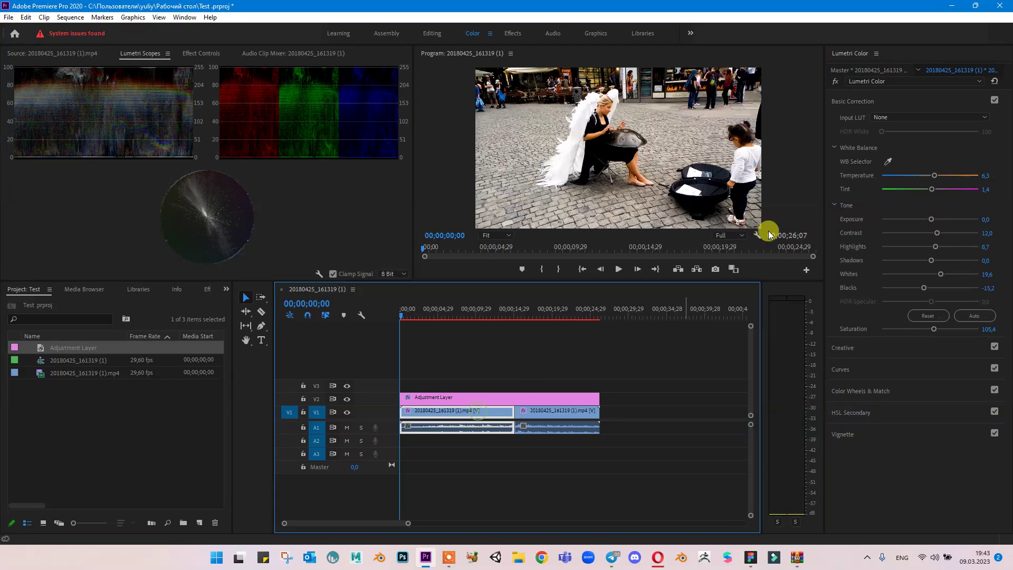
left_click(837, 85)
left_click_drag(407, 316, 500, 315)
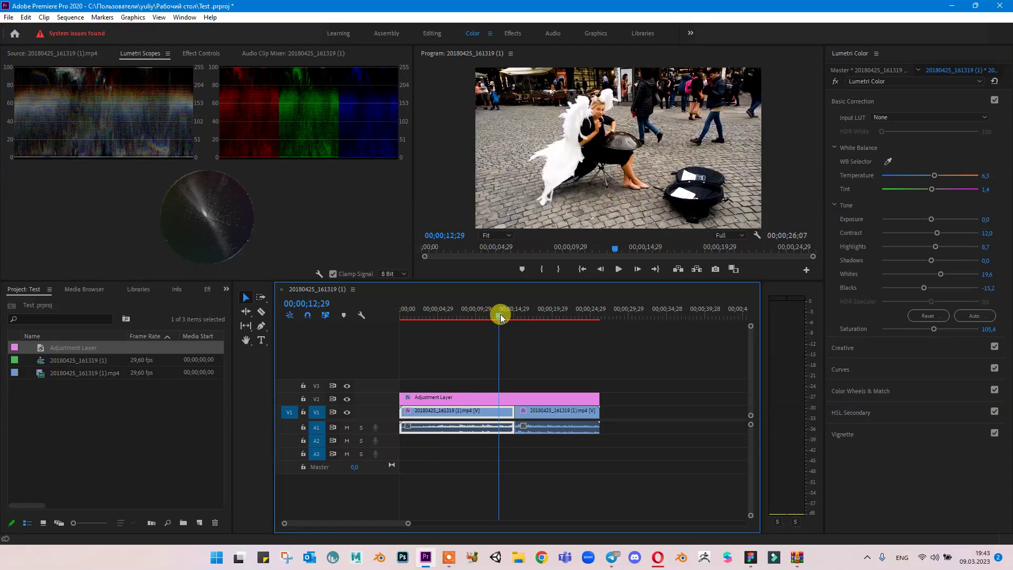
left_click(837, 83)
left_click(639, 266)
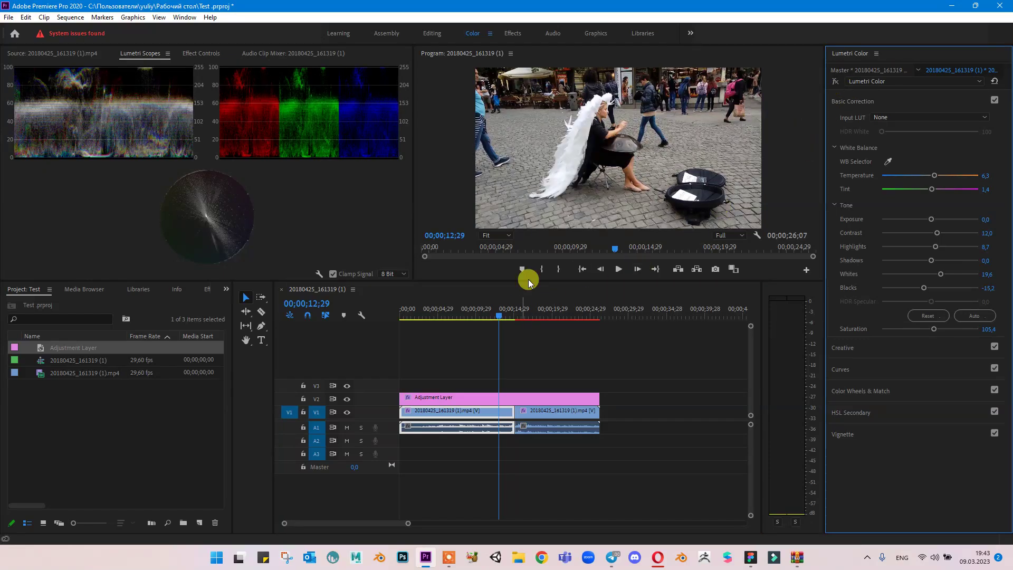
left_click(837, 83)
left_click(430, 397)
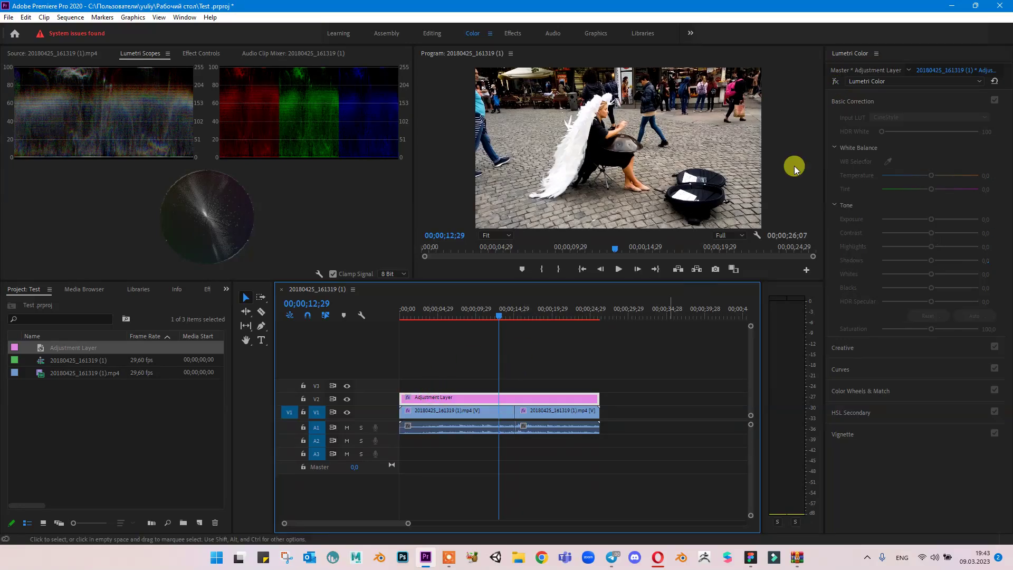
left_click(837, 83)
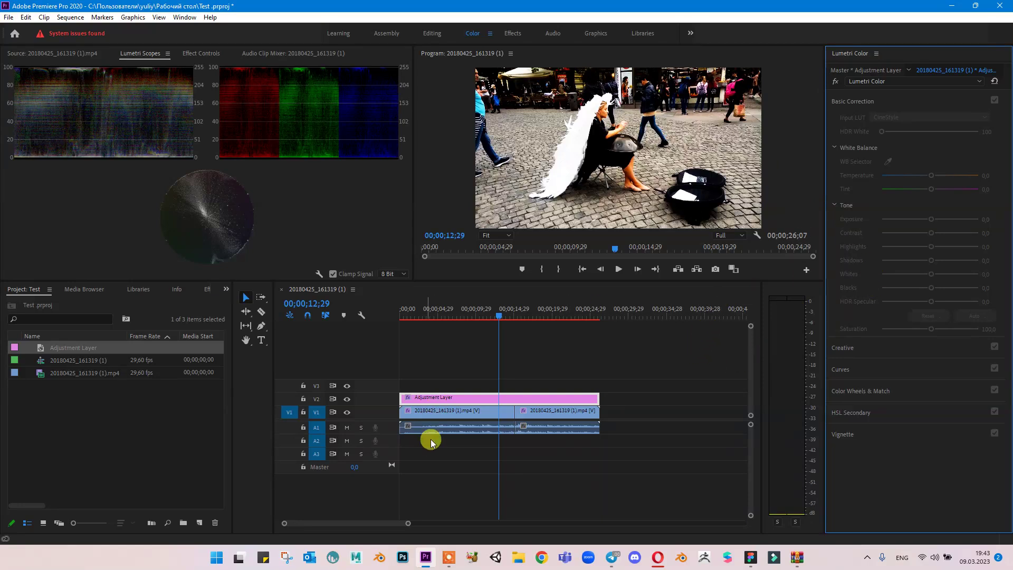
Step: Set the first V1 clip's Contrast to 3,3 in Basic Correction
left_click(458, 414)
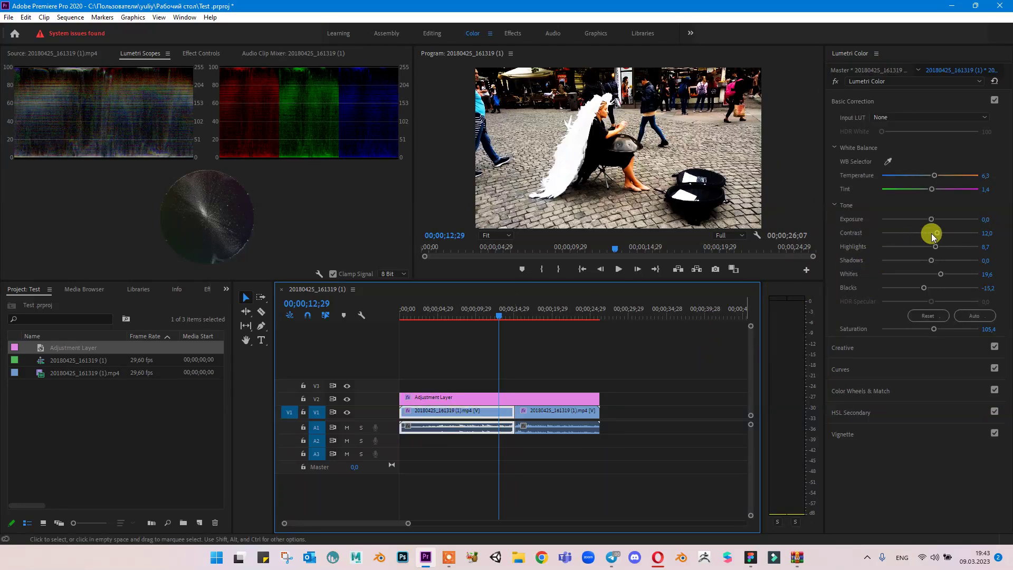
left_click_drag(932, 234, 898, 236)
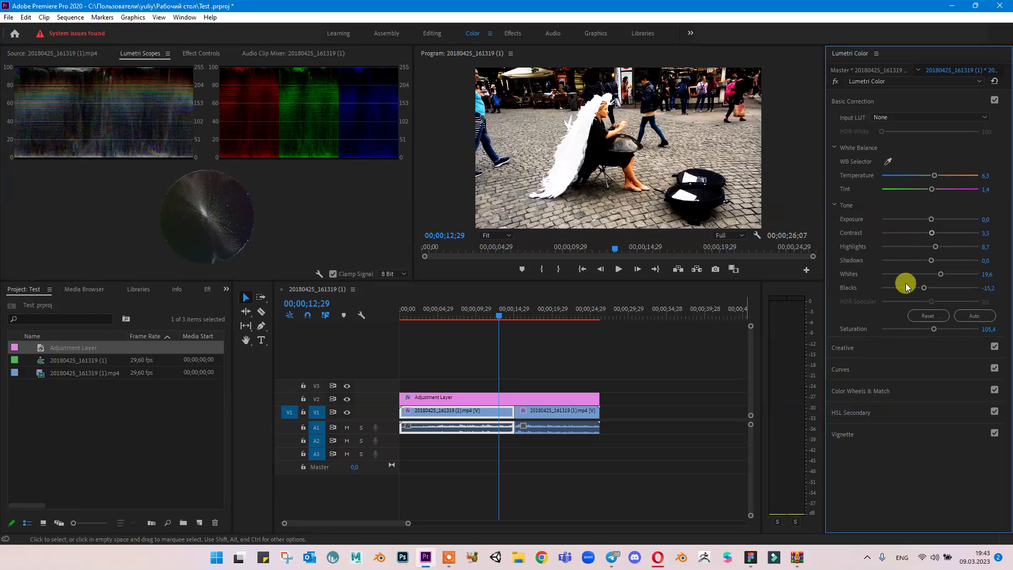
Step: Try Blacks at -18,5 and Whites at -4,3 on the first V1 clip, and undo these changes
mouse_move(907, 290)
left_mouse_down()
mouse_move(888, 289)
mouse_move(921, 287)
left_mouse_up()
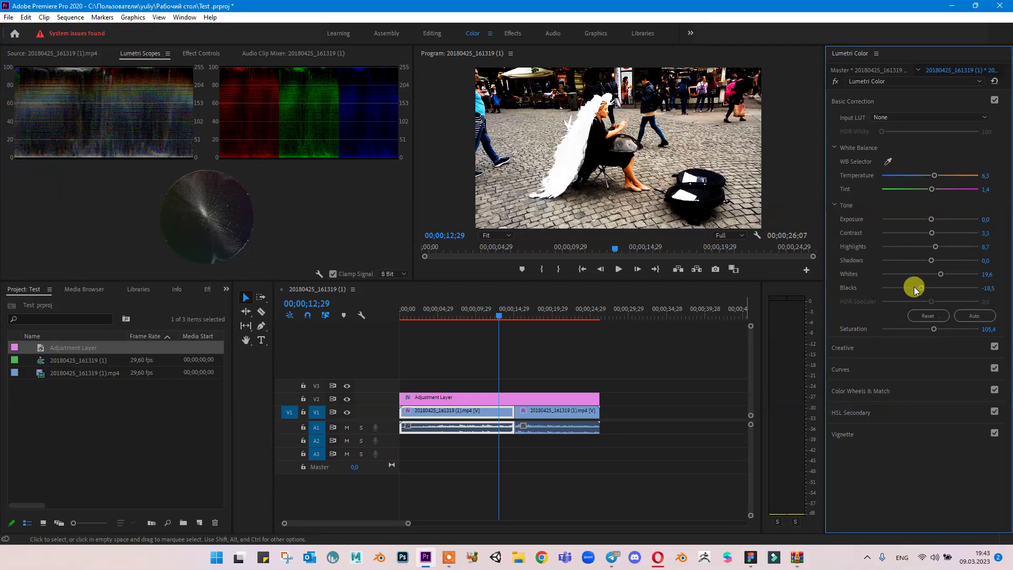
mouse_move(932, 274)
left_mouse_down()
mouse_move(923, 277)
mouse_move(986, 273)
mouse_move(903, 276)
mouse_move(927, 275)
left_mouse_up()
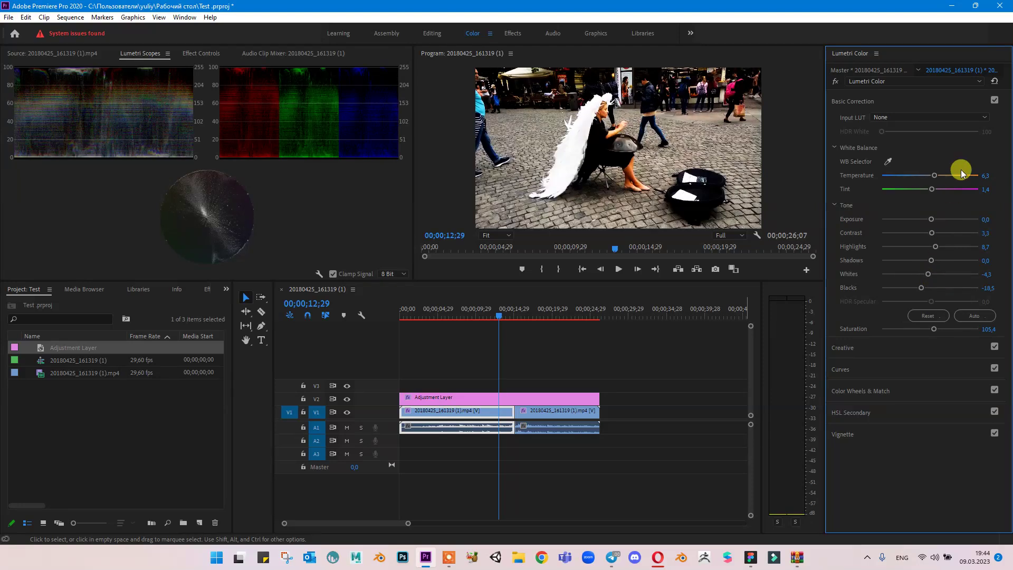
key("ctrl+z")
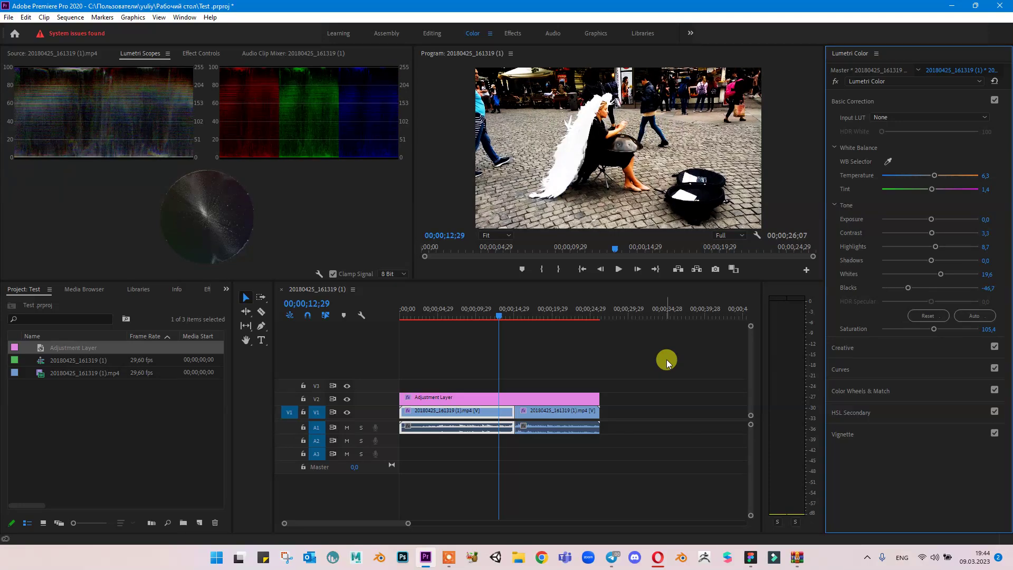
key("ctrl+z")
Step: Hide the V2 track holding the adjustment layer and select the first clip on V1
left_click(477, 399)
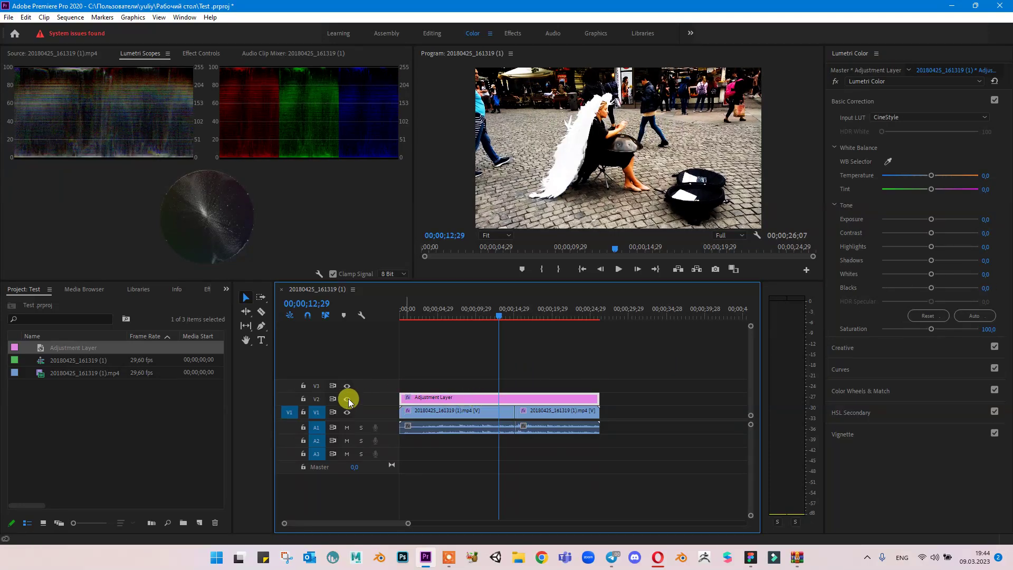
left_click(347, 399)
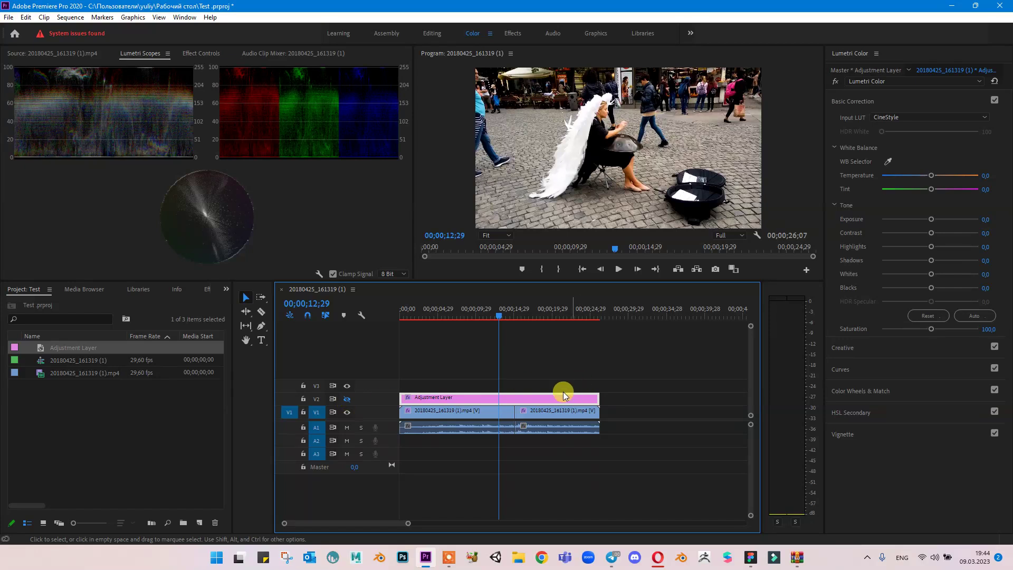
left_click(479, 418)
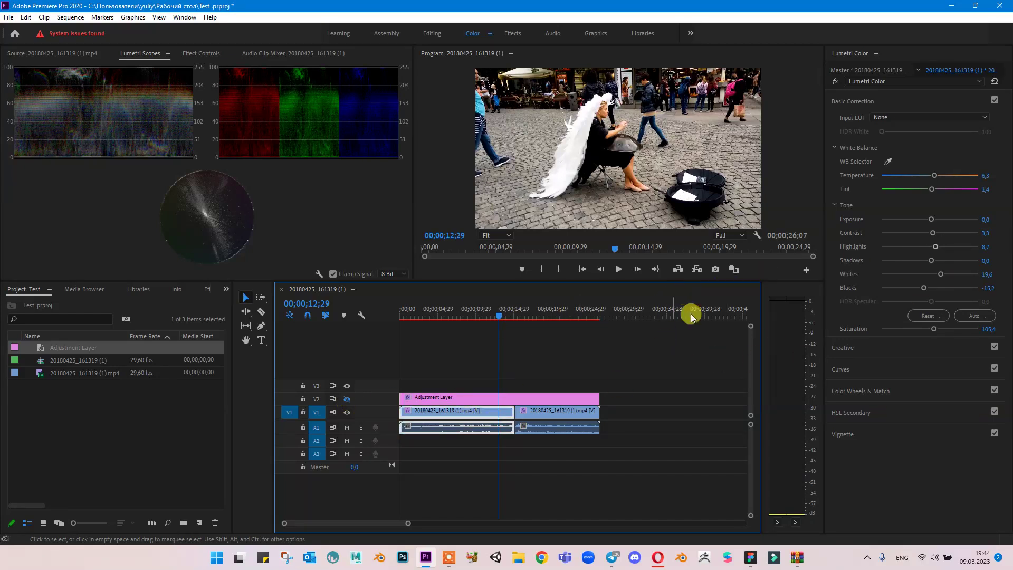
Step: Paste the first V1 clip's attributes, including Lumetri Color, onto the second V1 clip and check that clip at 00;00;16;13
mouse_move(498, 315)
left_mouse_down()
mouse_move(558, 319)
mouse_move(494, 322)
left_mouse_up()
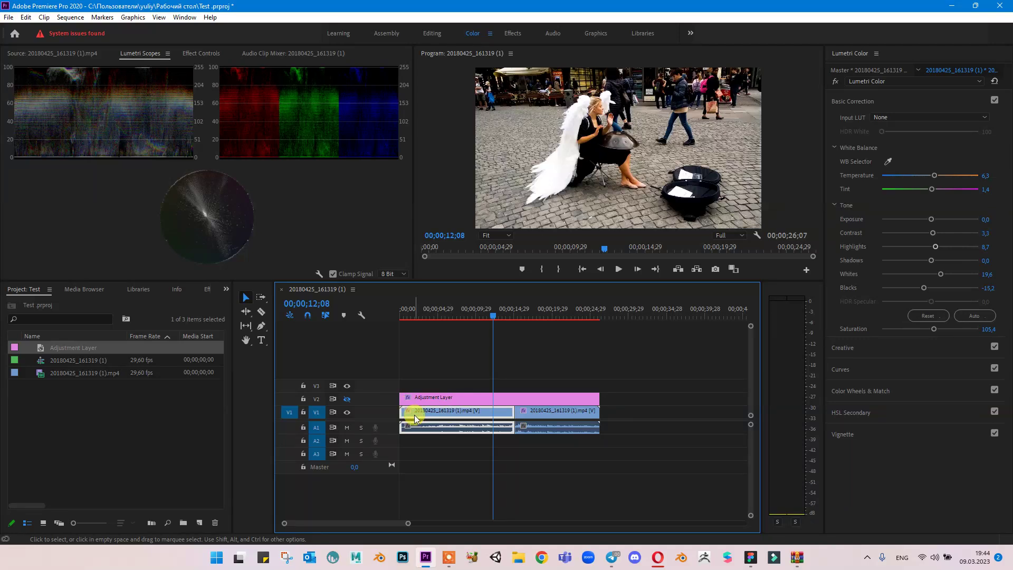
left_click(529, 412)
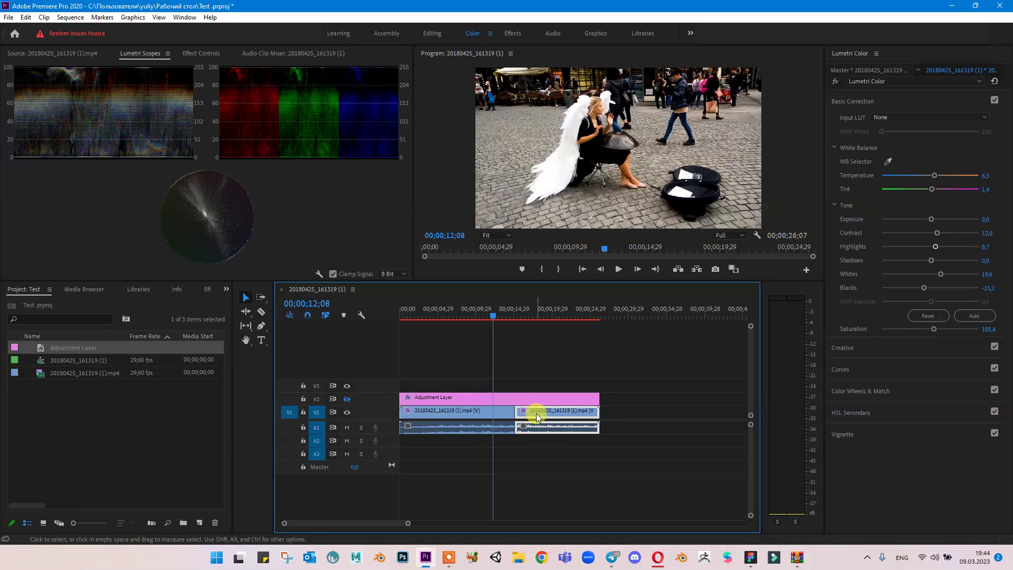
right_click(536, 413)
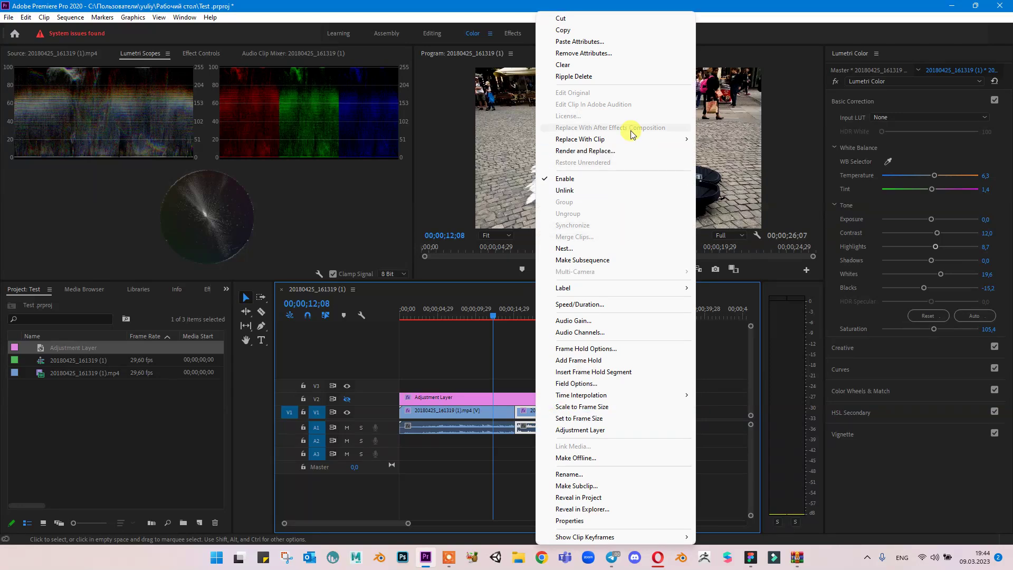
left_click(598, 42)
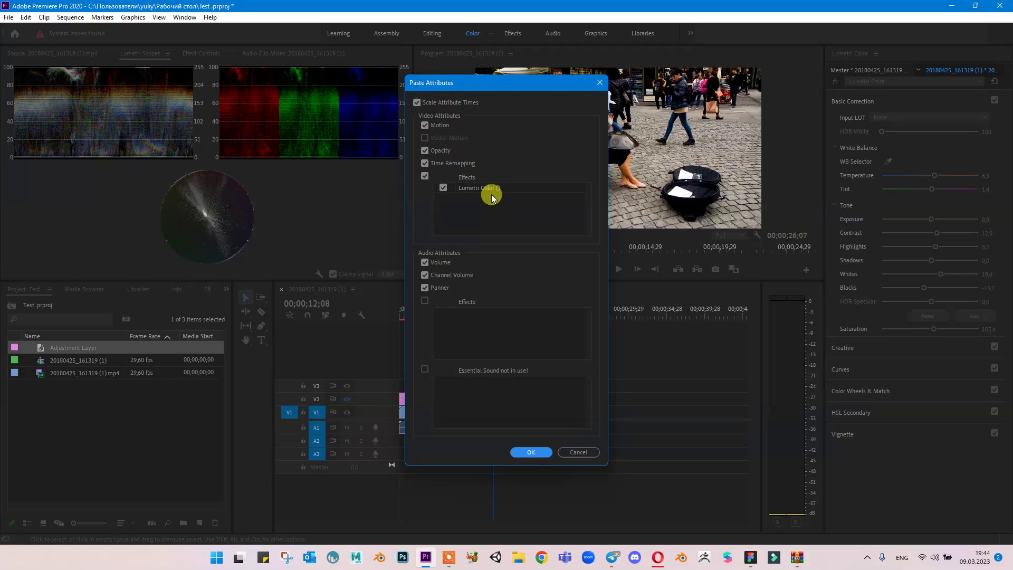
left_click(529, 453)
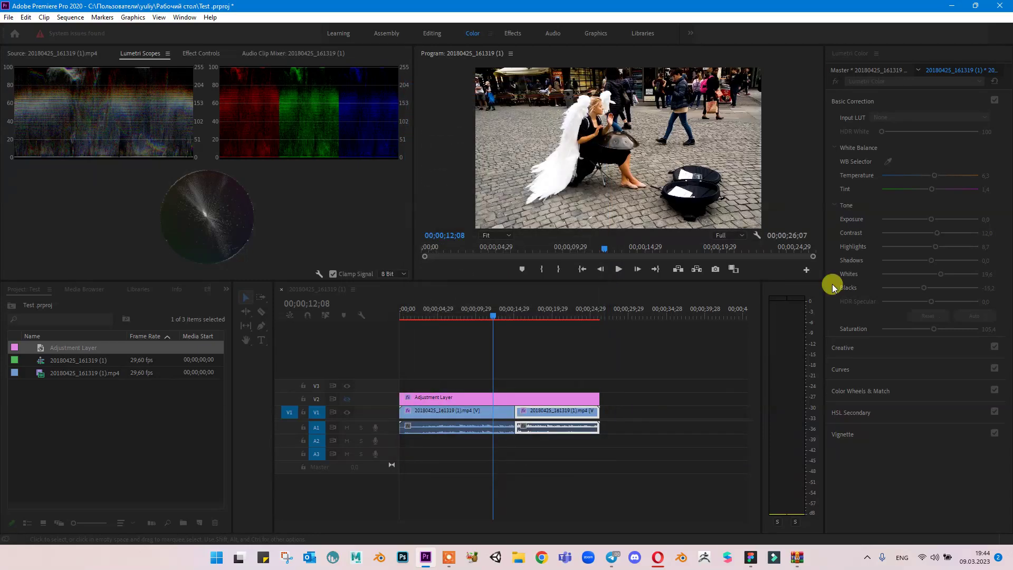
mouse_move(520, 320)
left_mouse_down()
mouse_move(481, 319)
mouse_move(530, 321)
mouse_move(495, 326)
mouse_move(529, 331)
mouse_move(512, 329)
mouse_move(524, 323)
left_mouse_up()
Step: Delete the second V1 clip and extend the first clip to the end of the adjustment layer
left_click(546, 413)
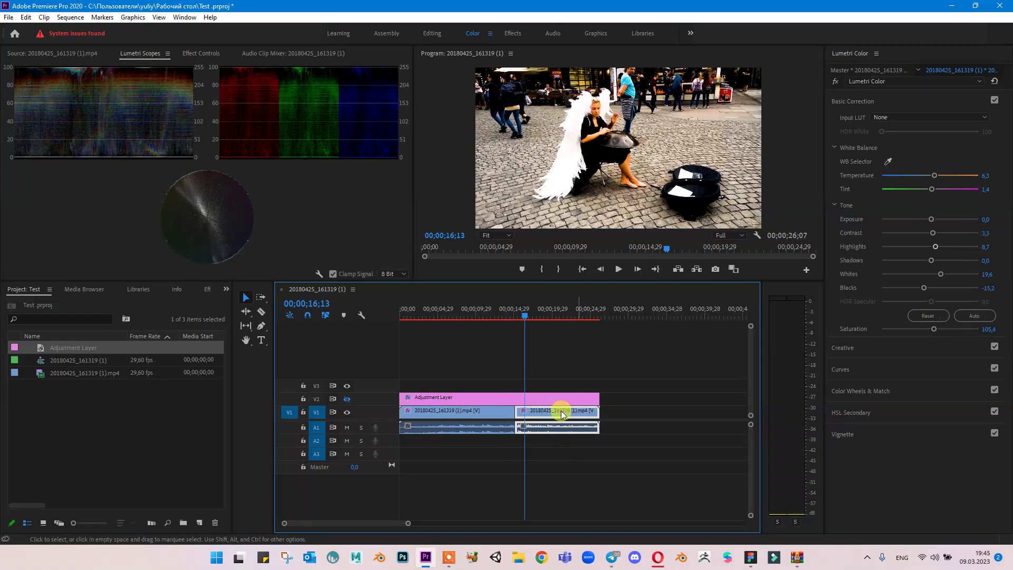
key("Delete")
left_click_drag(512, 411, 599, 410)
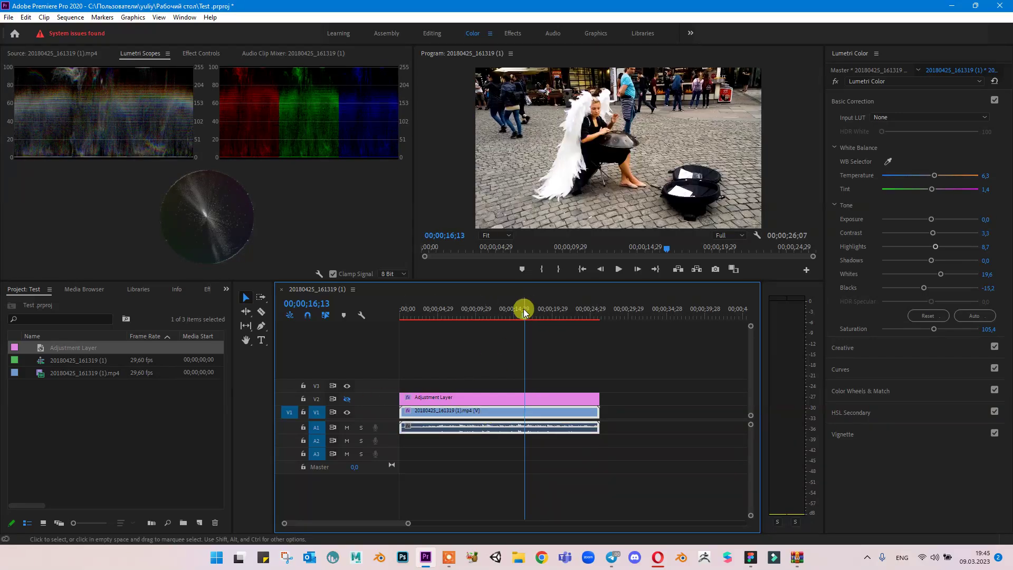
left_click_drag(524, 310, 475, 331)
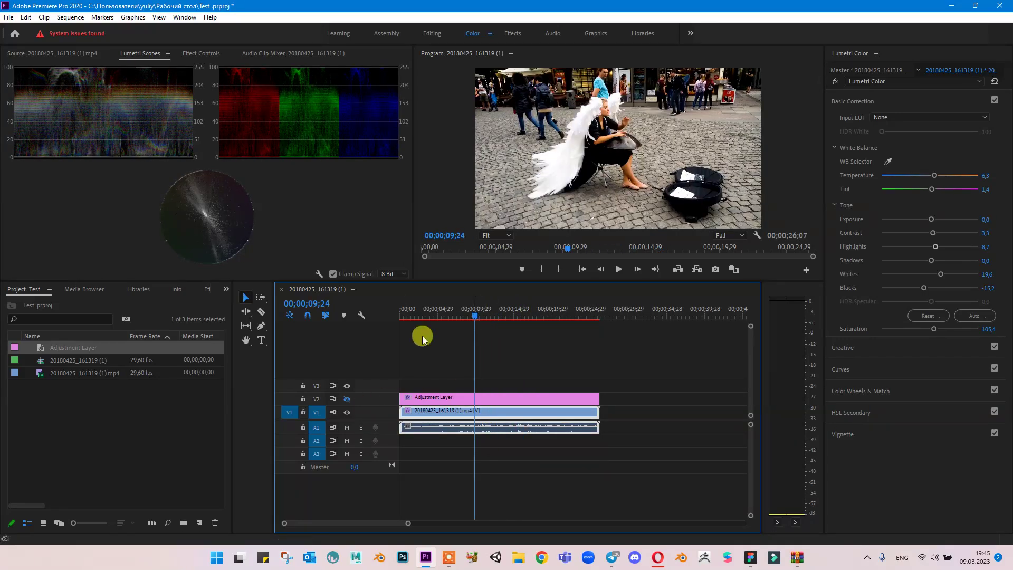
Step: Cut the V1 clip at 00;00;20;15 with the Razor tool, shift the cut-off part later in the timeline, and undo both changes
left_click(261, 312)
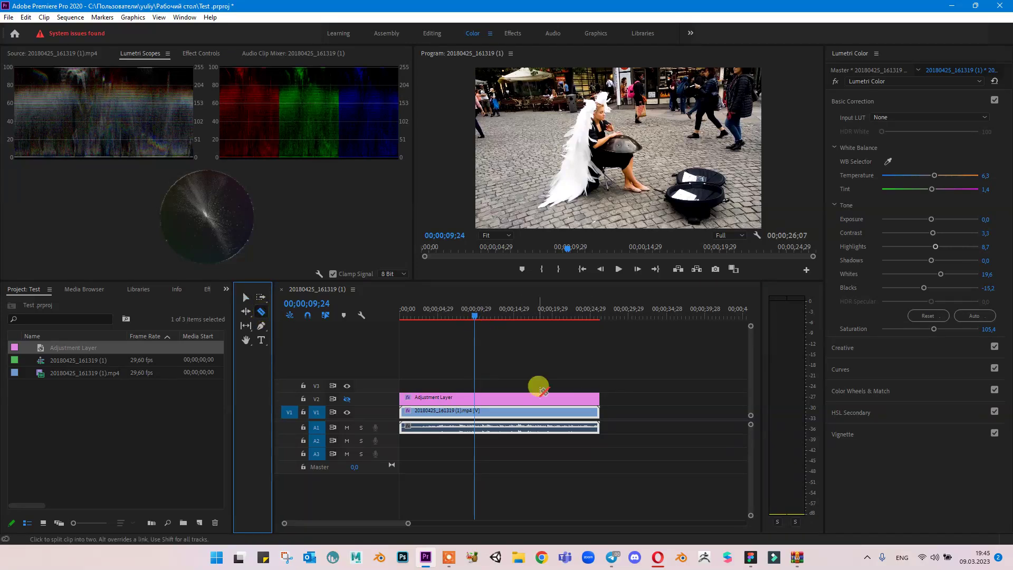
left_click_drag(476, 317, 558, 315)
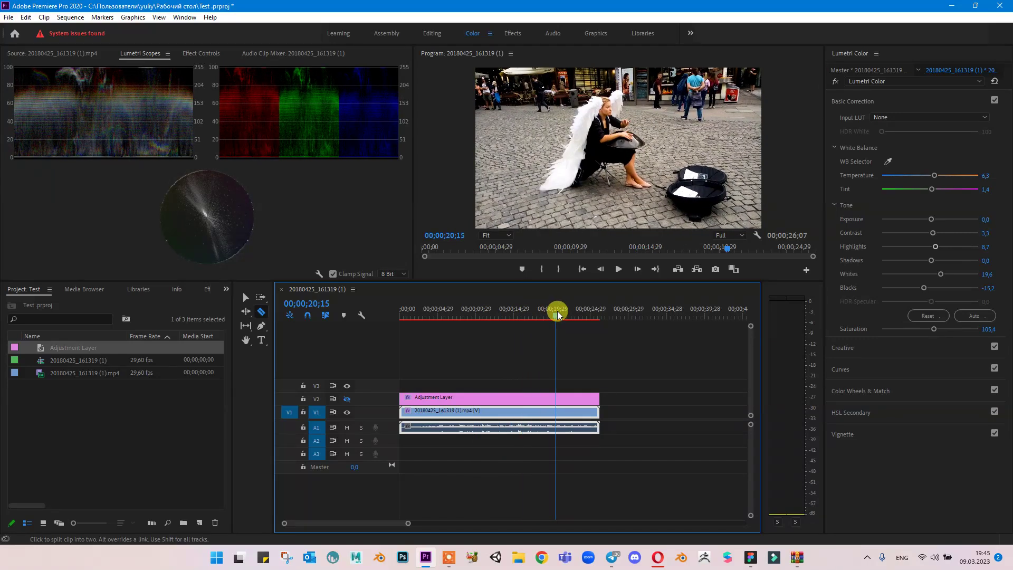
left_click(559, 398)
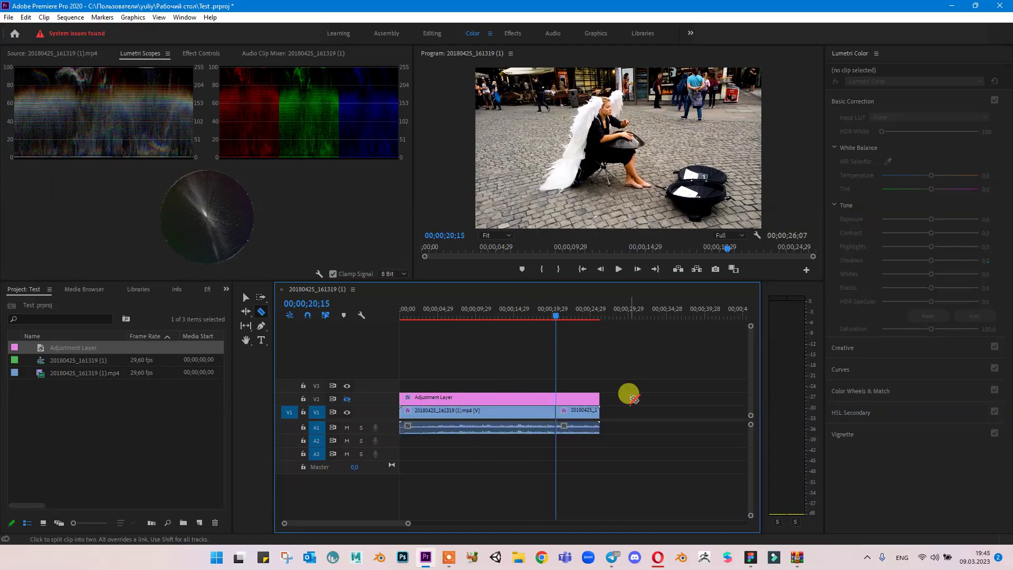
left_click(253, 299)
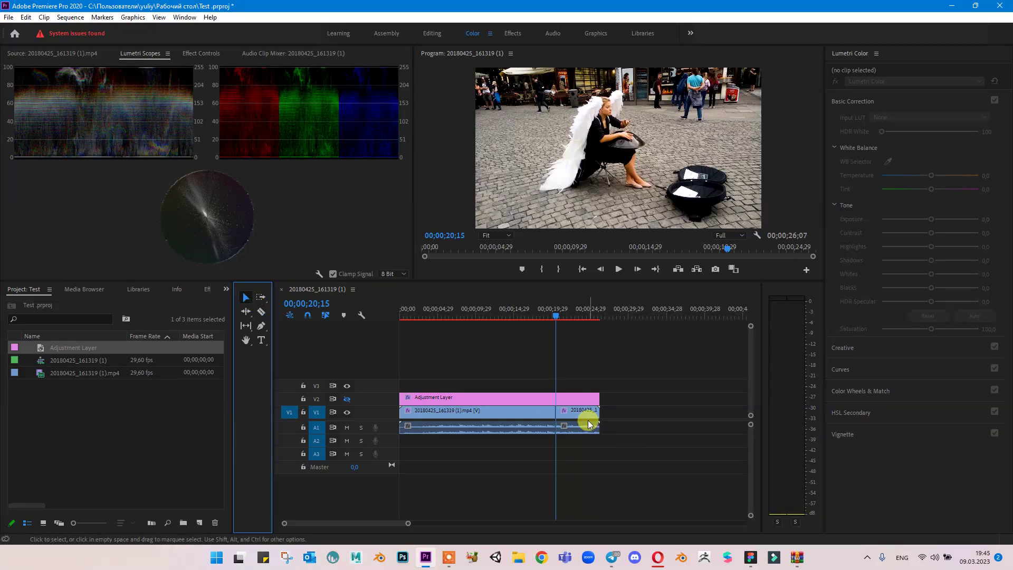
mouse_move(588, 414)
left_mouse_down()
mouse_move(667, 418)
mouse_move(602, 417)
left_mouse_up()
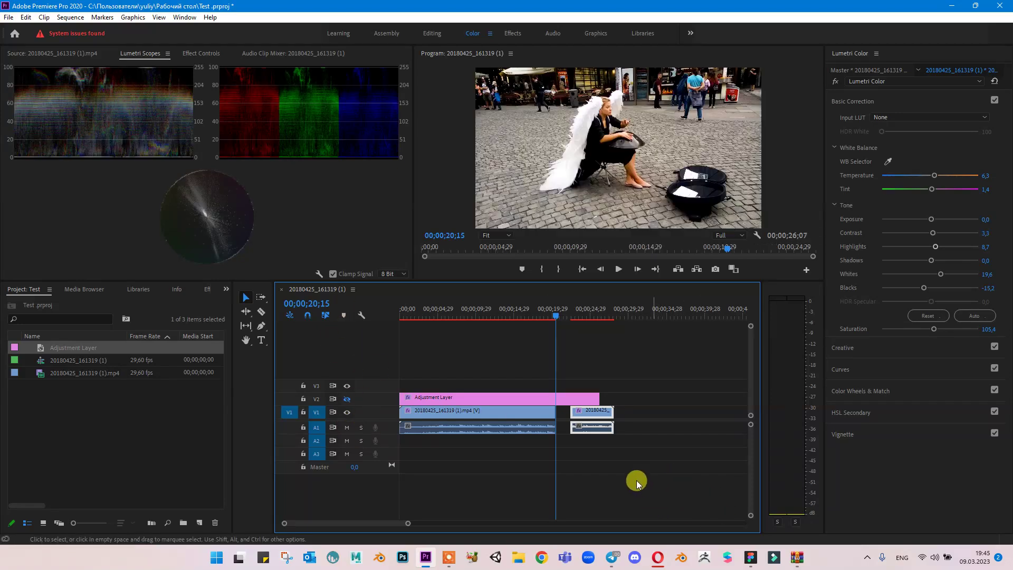
key("ctrl+z")
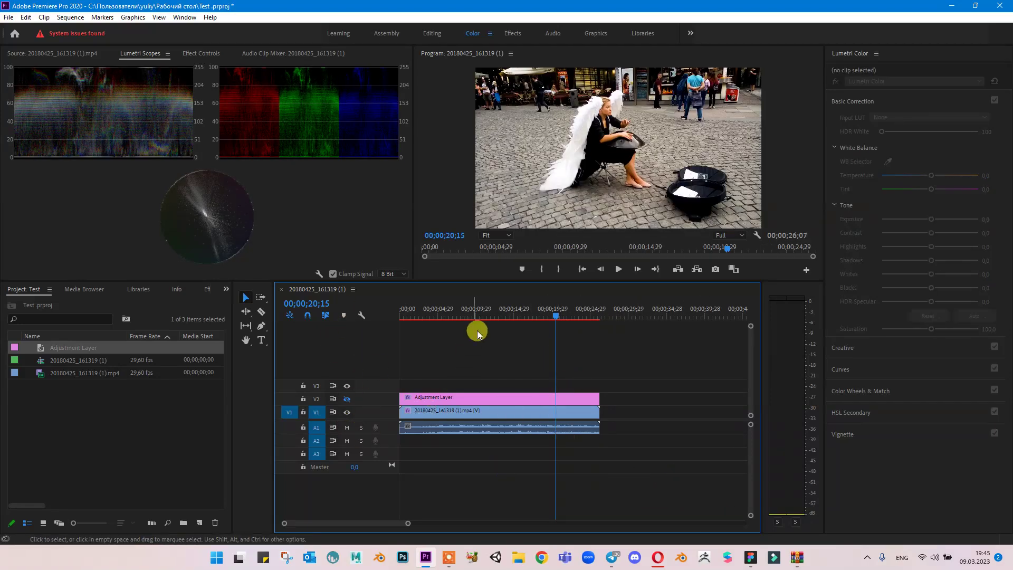
Step: Place the playhead at 00;00;09;20 and switch to the Editing workspace with the V1 clip's effect controls shown
left_click_drag(517, 310, 475, 315)
left_click(204, 53)
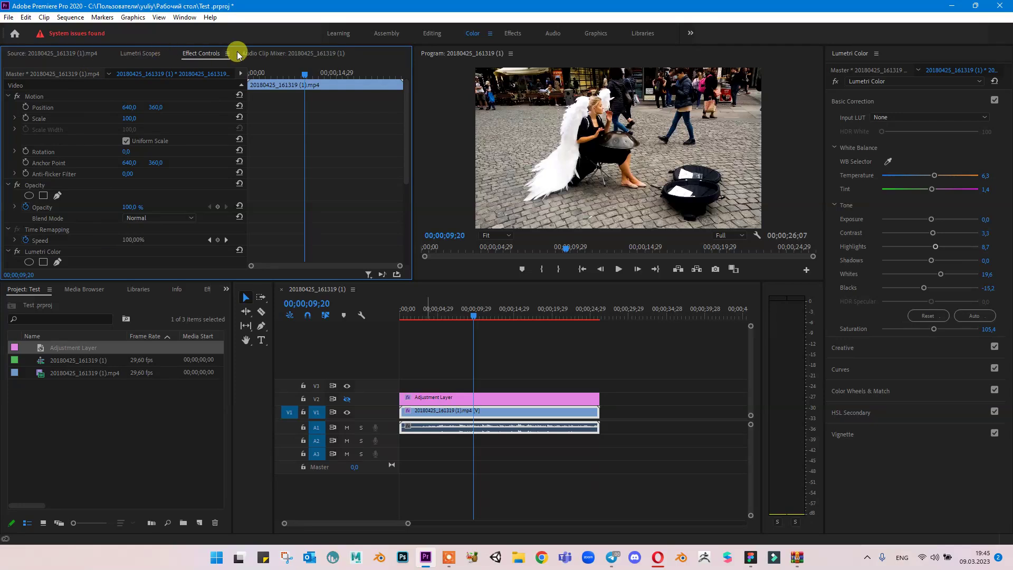
left_click(31, 53)
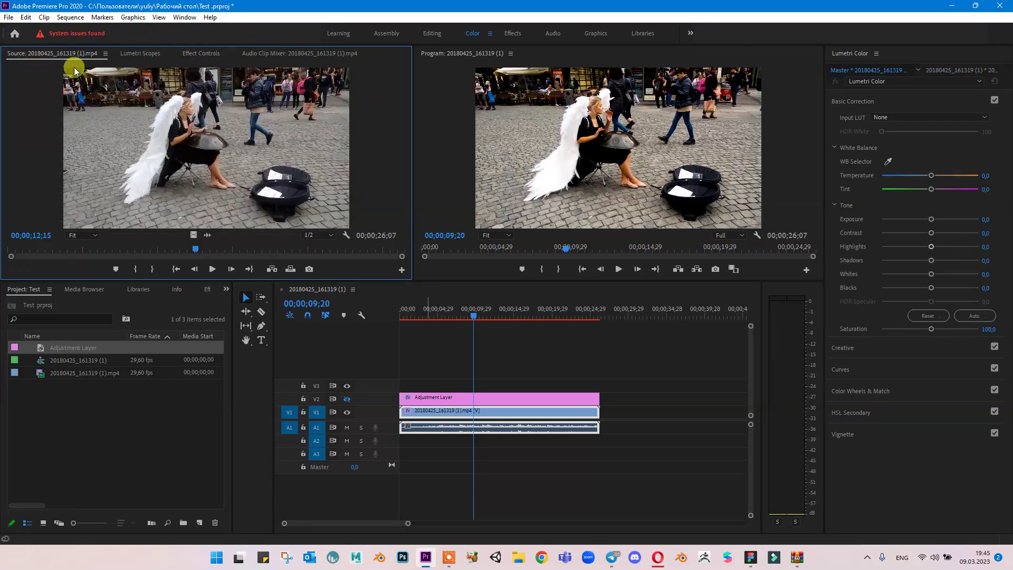
left_click(436, 34)
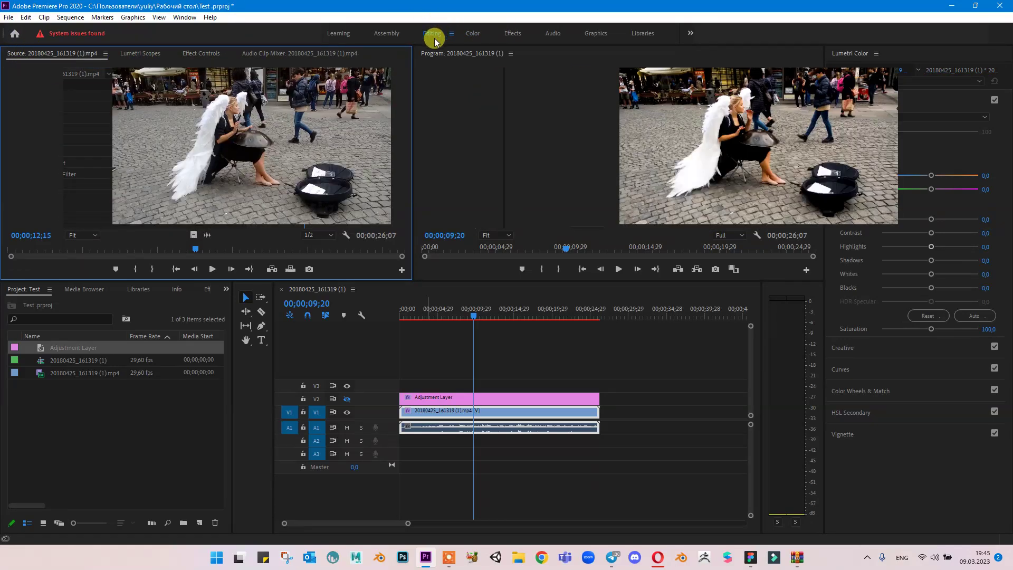
left_click(160, 55)
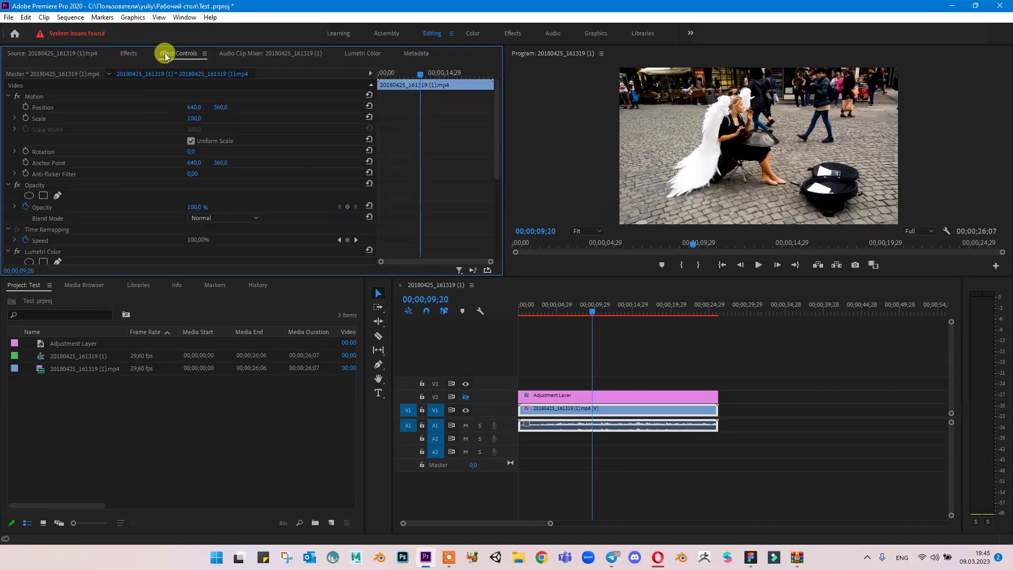
Step: Search the effects for "stabili" and apply Warp Stabilizer to the V1 clip
left_click(129, 53)
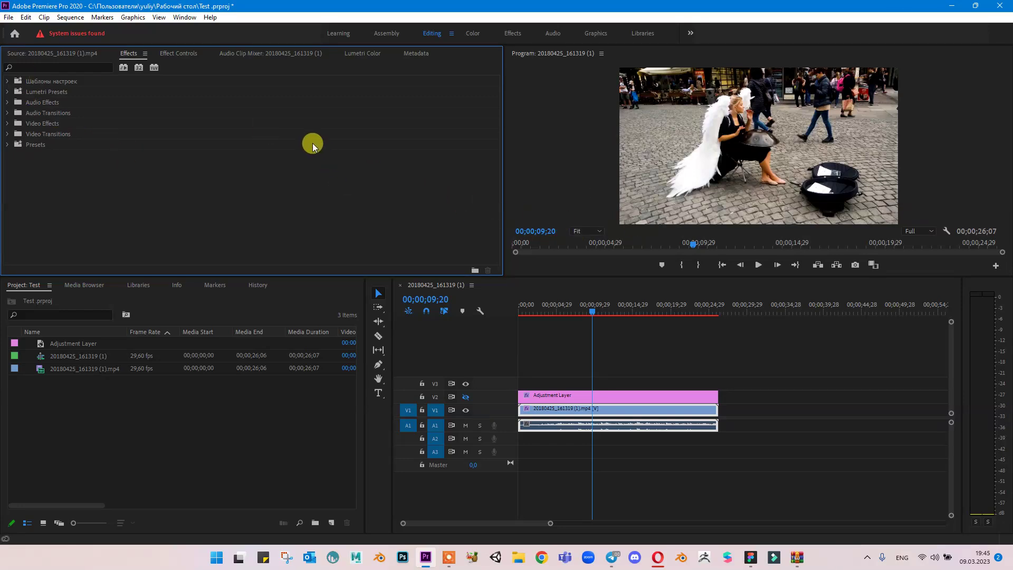
left_click(75, 67)
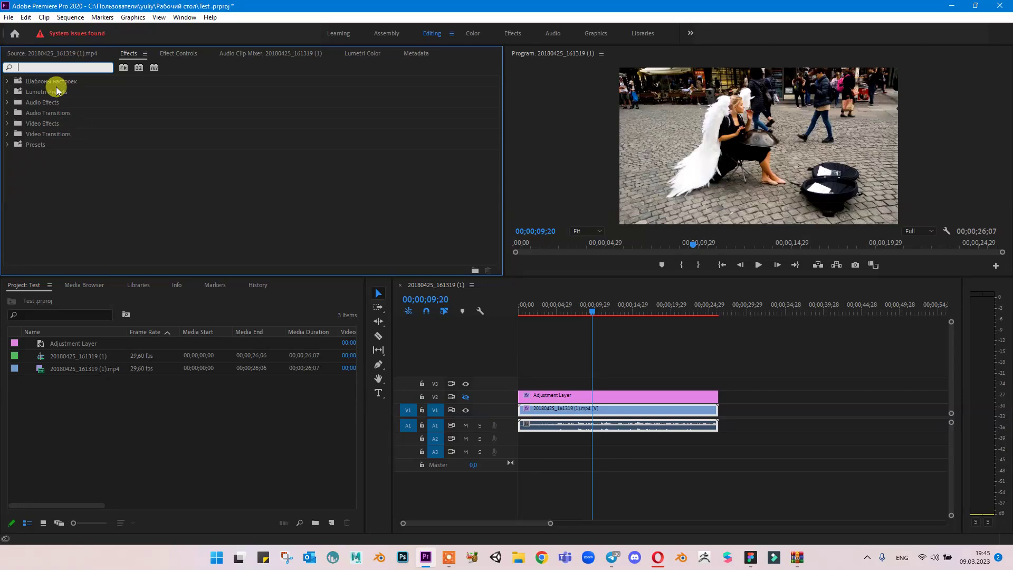
type("sta")
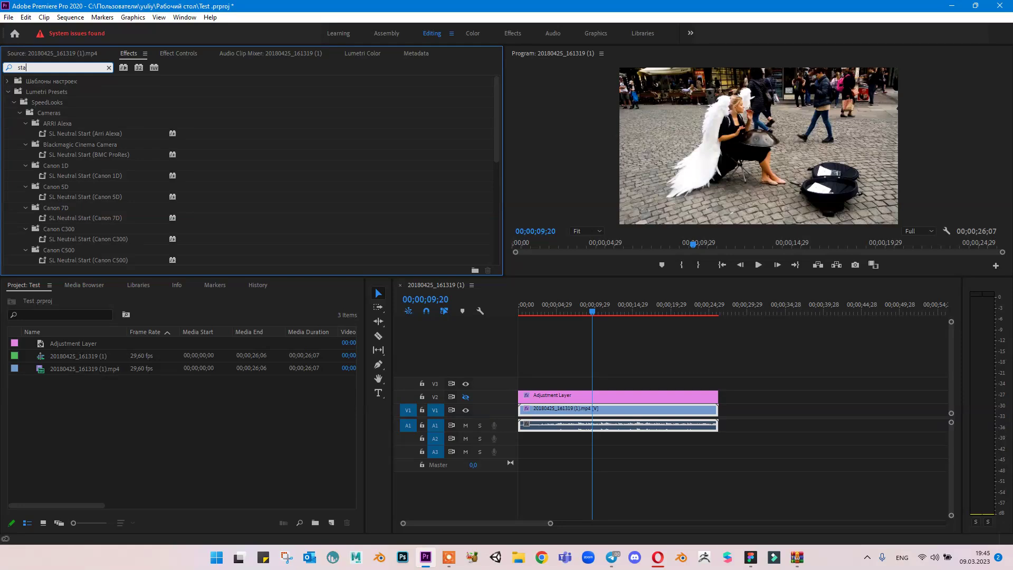
type("bili")
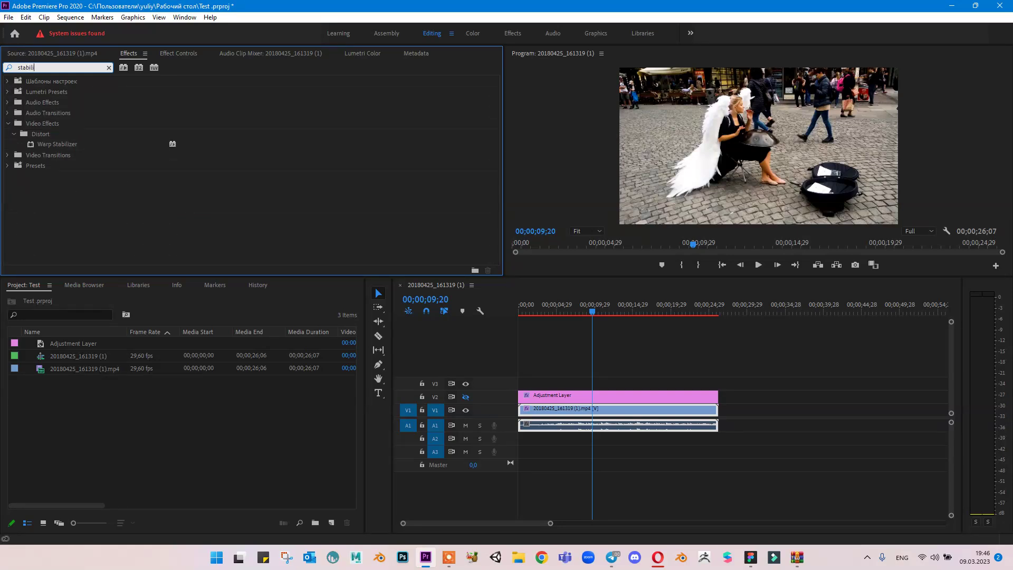
left_click_drag(45, 141, 573, 419)
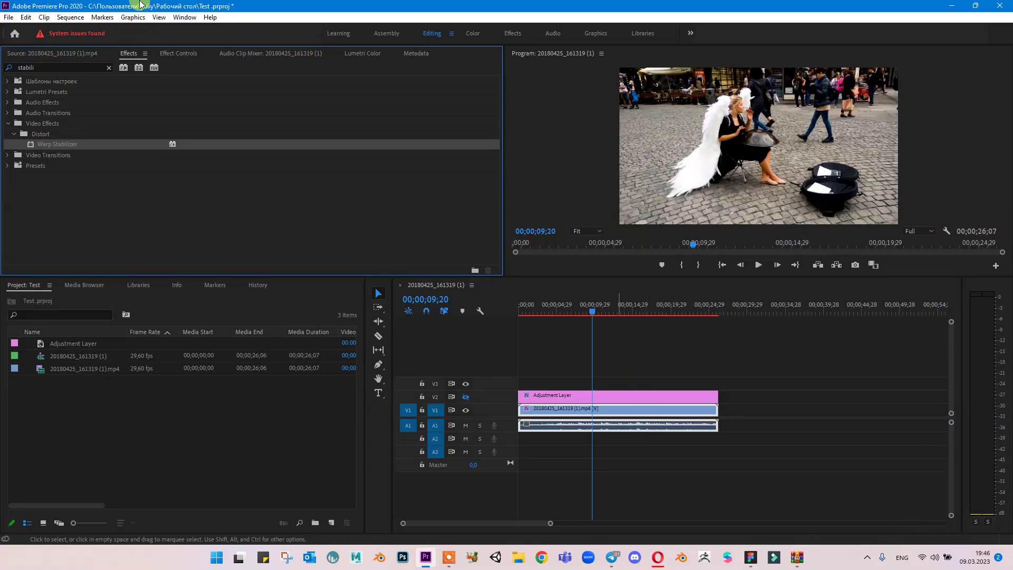
Step: Examine the Warp Stabilizer settings and analysis progress in the V1 clip's effect controls
left_click(162, 55)
scroll(100, 159, "down", 5)
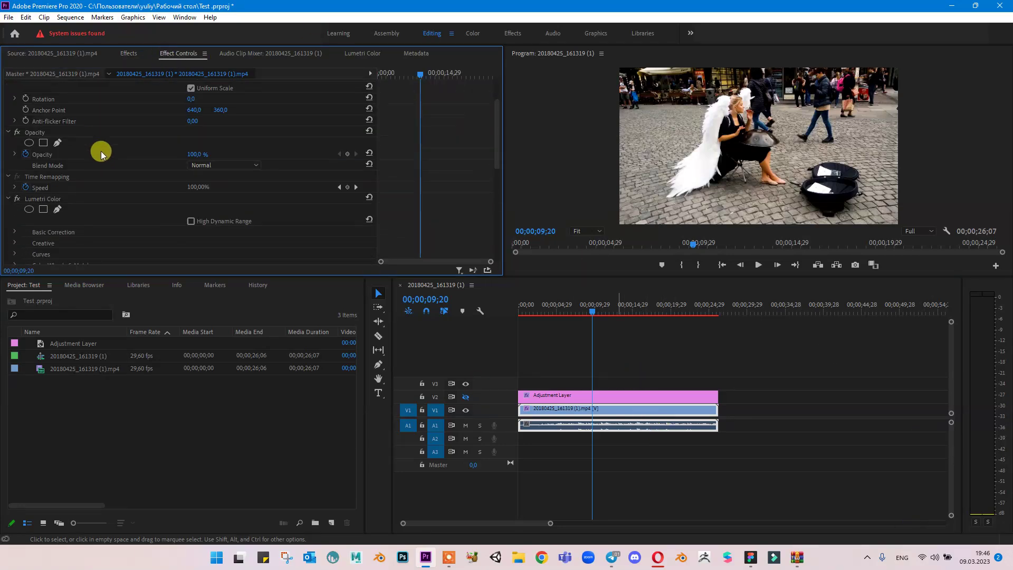
scroll(109, 140, "down", 4)
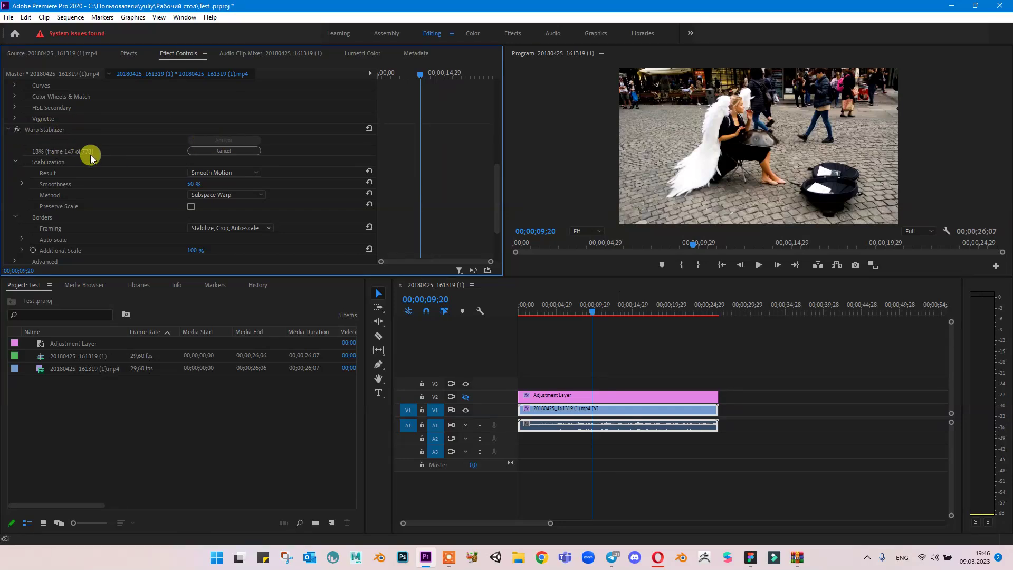
scroll(58, 142, "down", 1)
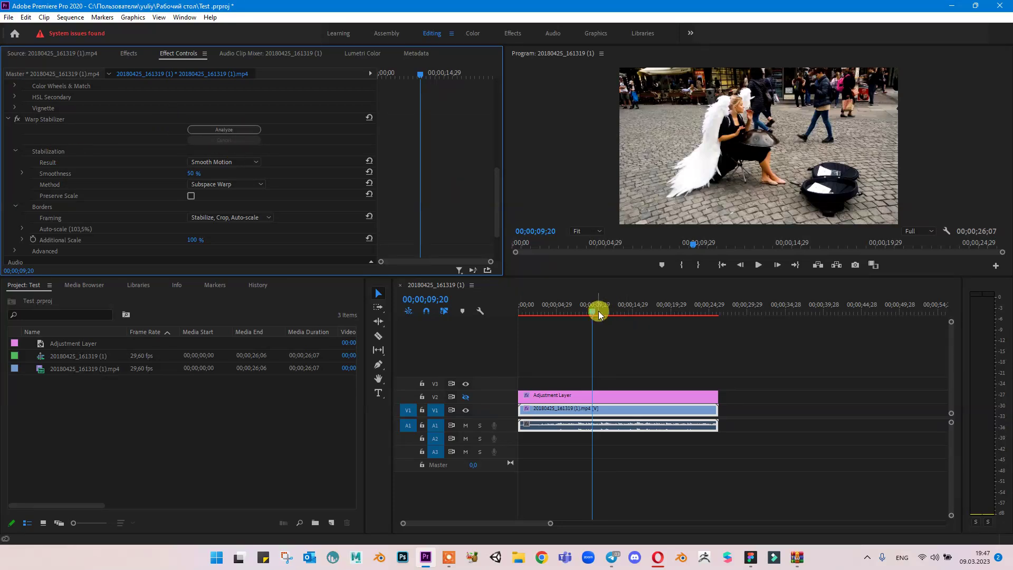
Step: Play the stabilized clip from the start of the sequence and stop at 00;00;02;00
left_click_drag(599, 311, 479, 334)
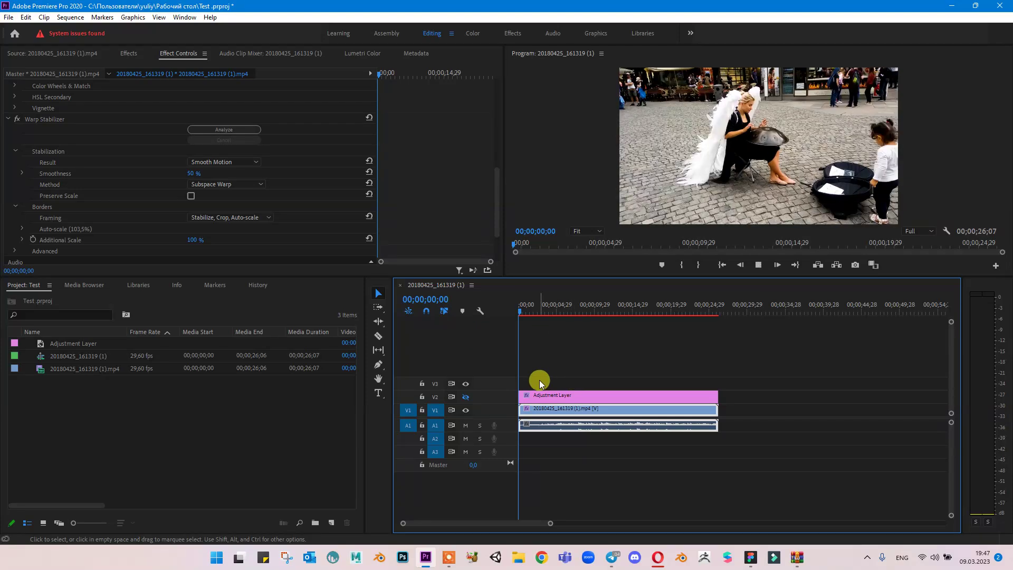
key("space")
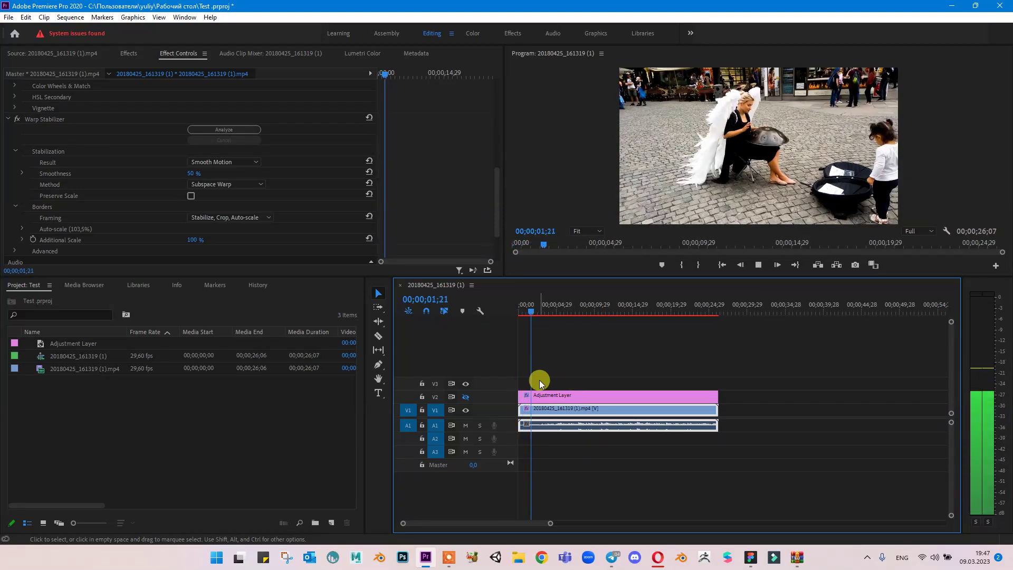
key("space")
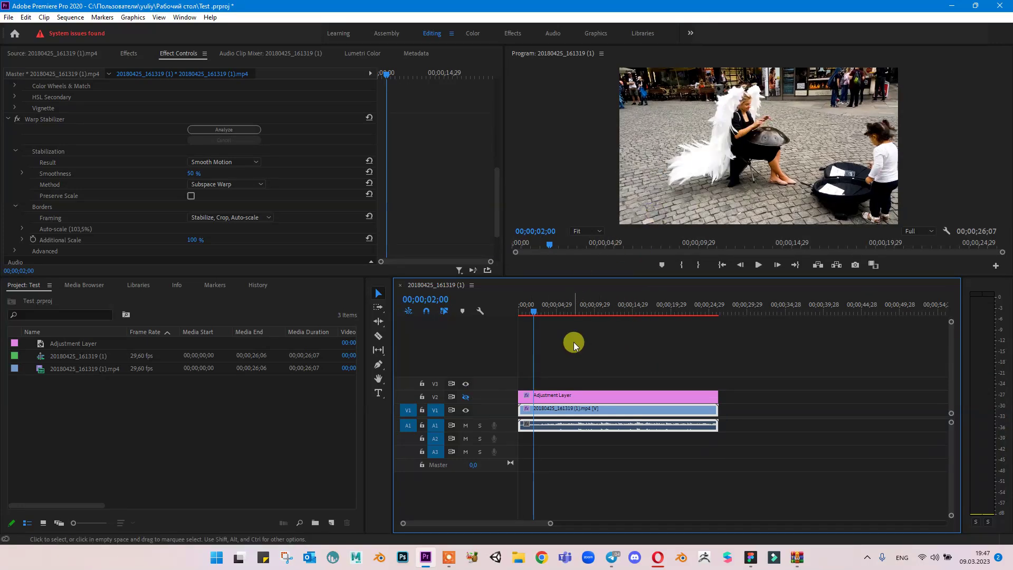
Step: Render the sequence's video previews and stop the resulting playback at 00;00;19;08
key("Return")
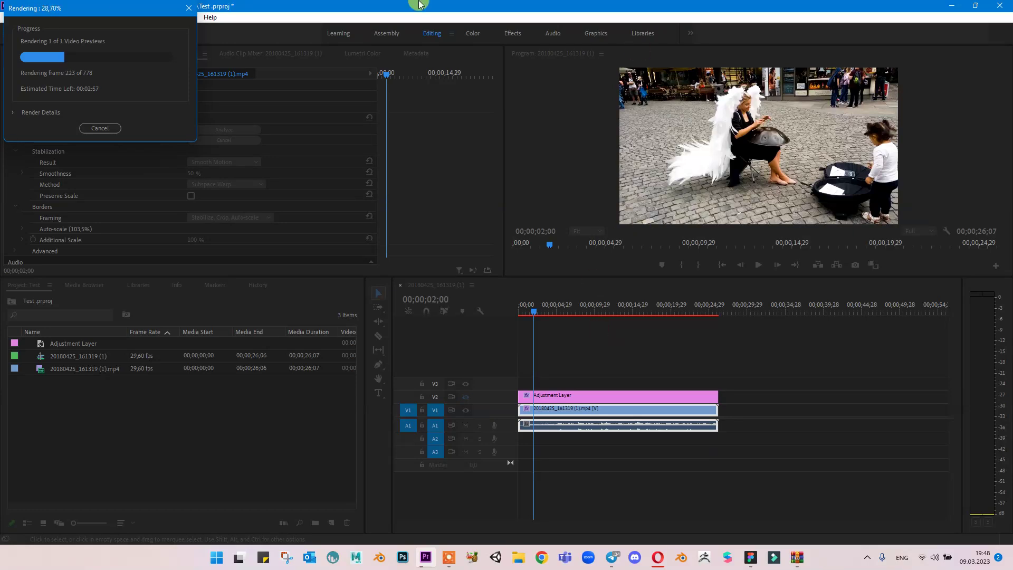
left_click_drag(47, 14, 170, 115)
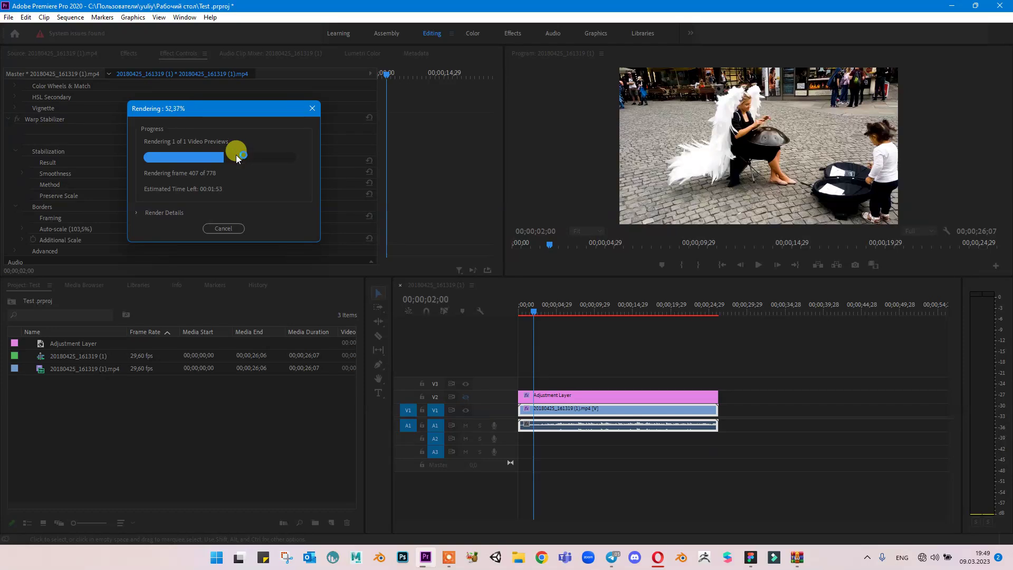
left_click(866, 560)
left_click(866, 562)
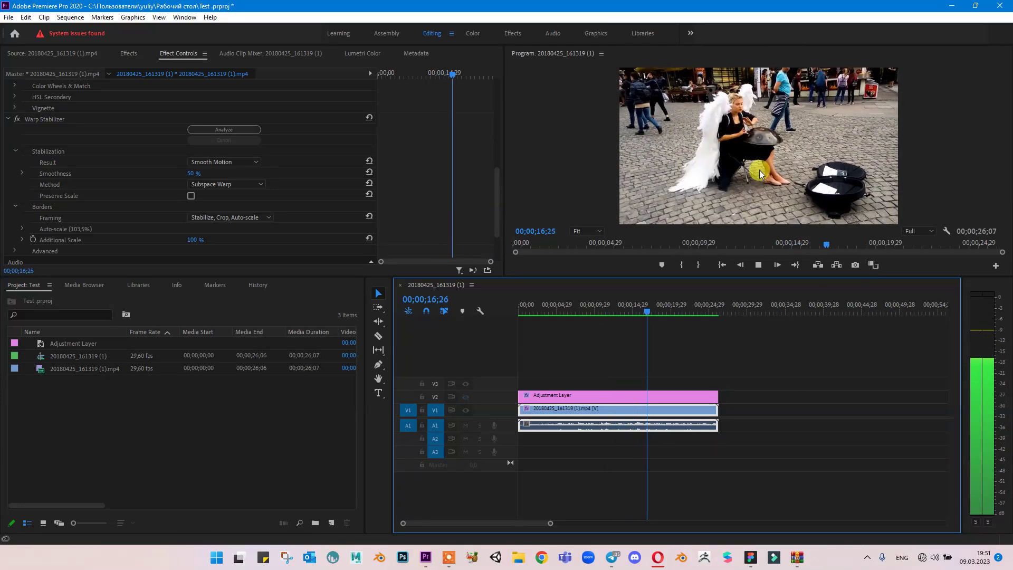
left_click(758, 264)
Step: Switch to the Color workspace and open the adjustment layer's Creative settings in Lumetri Color
left_click(470, 33)
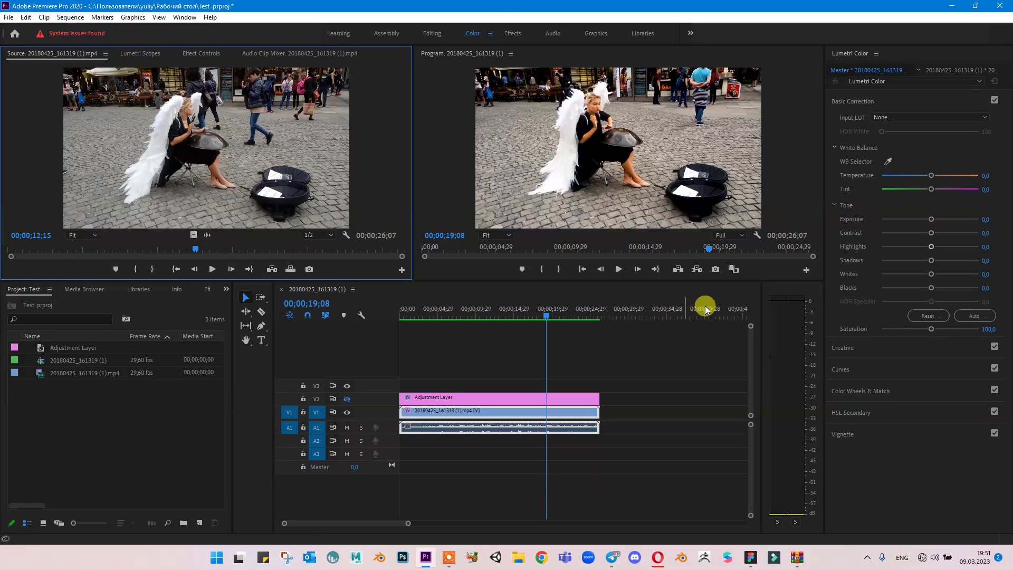
left_click(515, 397)
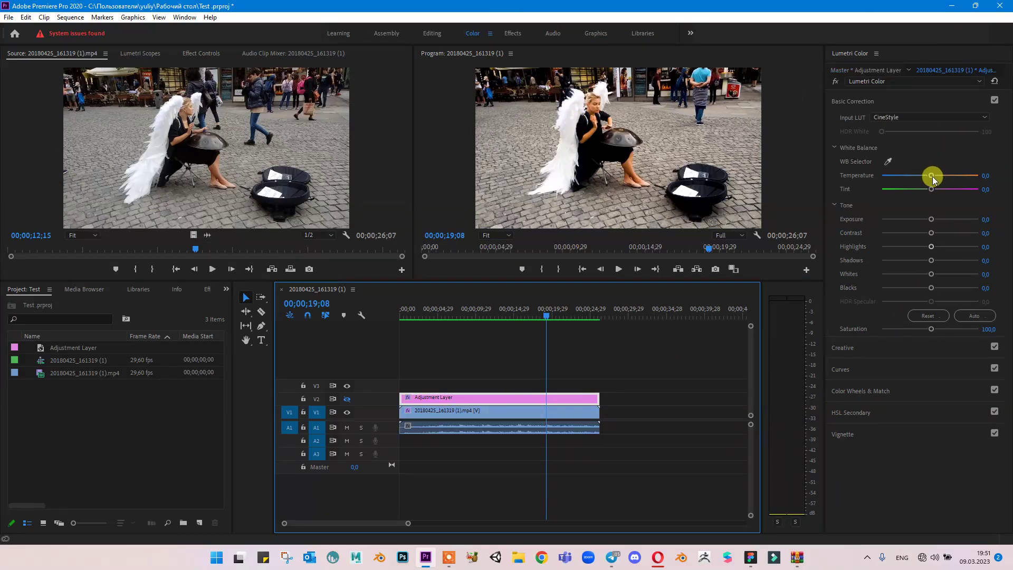
left_click(850, 348)
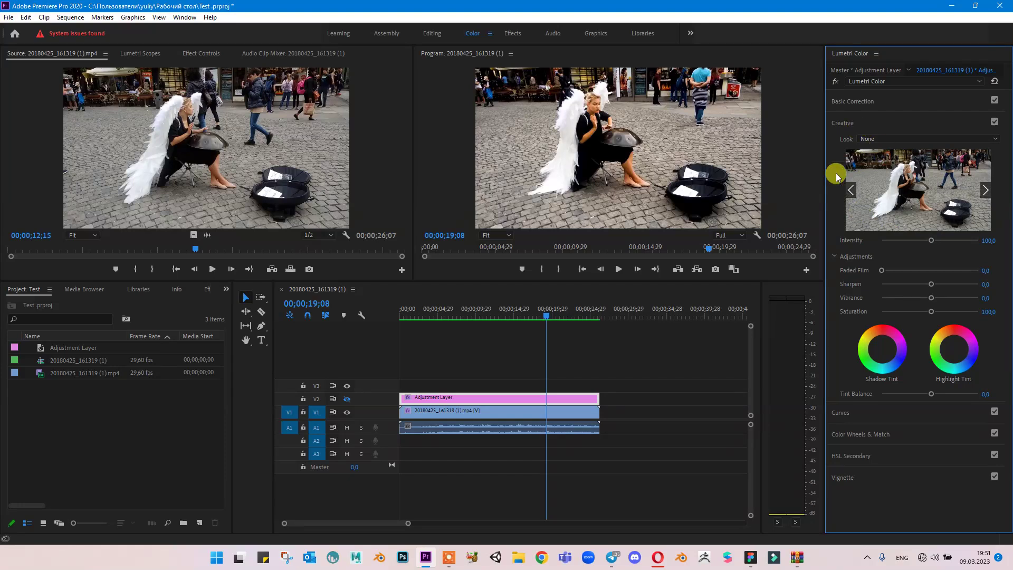
Step: Set the adjustment layer's Creative Intensity to 31.5, Faded Film to 35.3 and Tint Balance to 28.3
left_click(849, 189)
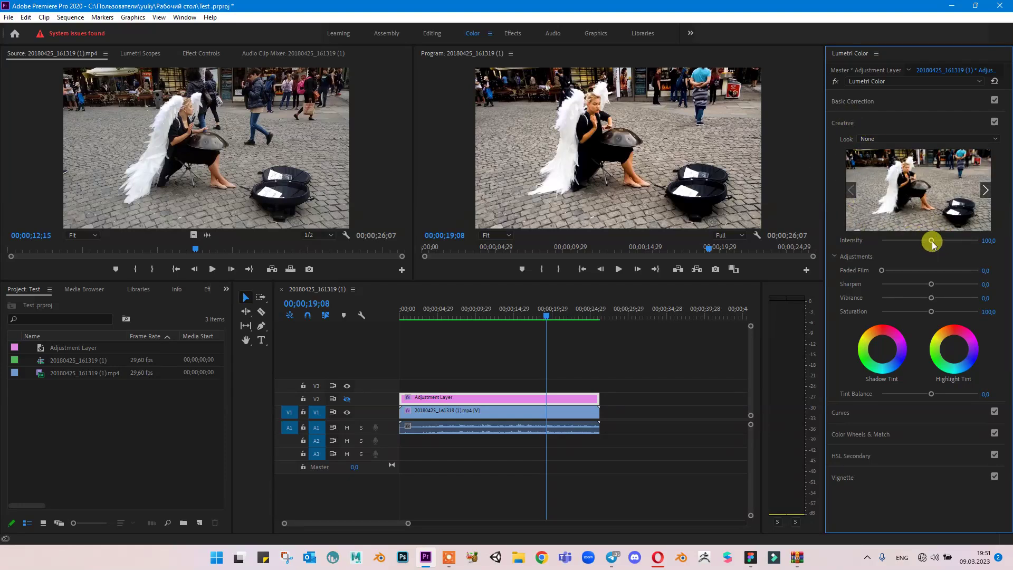
left_click_drag(930, 240, 912, 243)
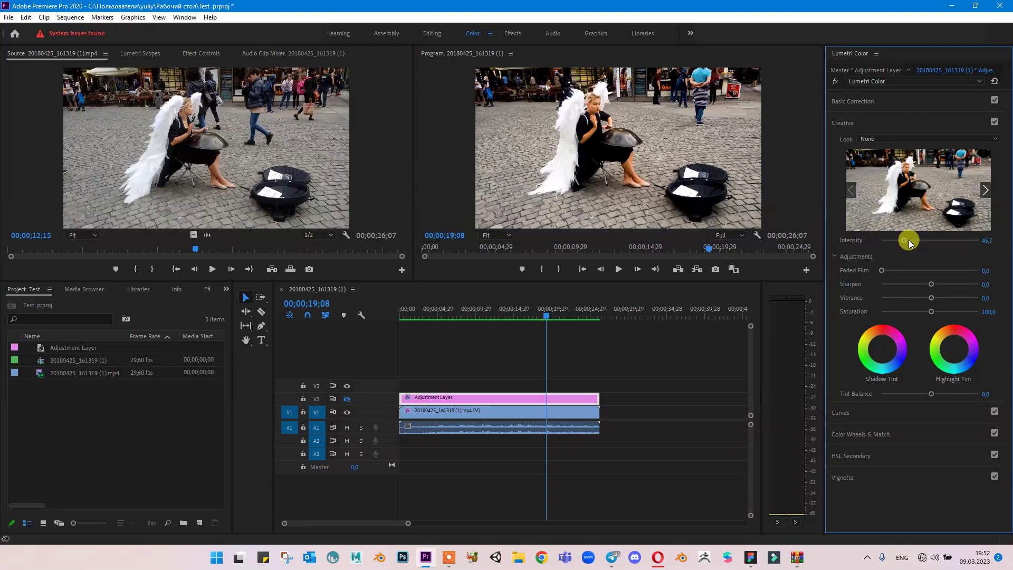
left_click_drag(905, 239, 914, 274)
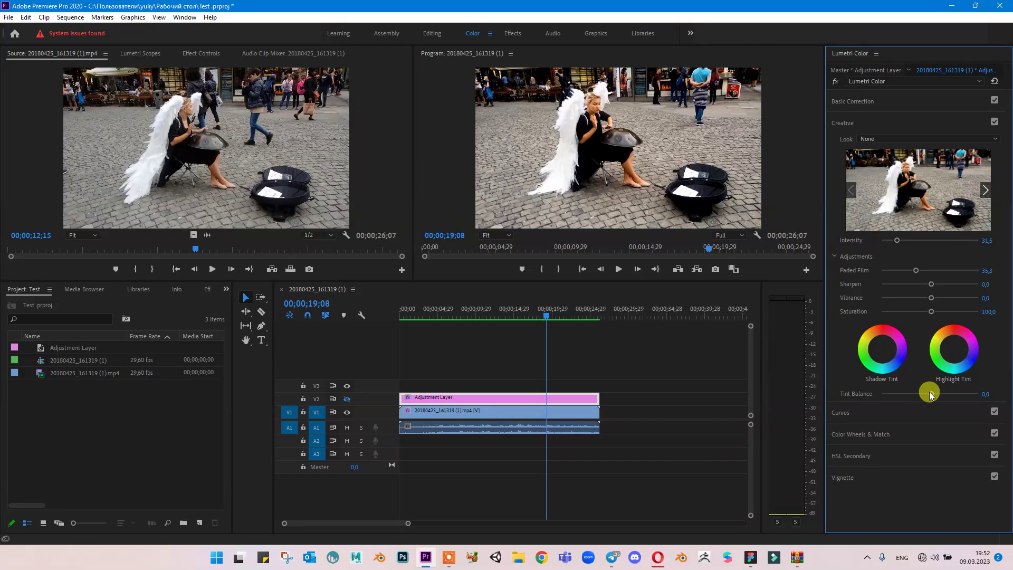
left_click_drag(937, 395, 943, 396)
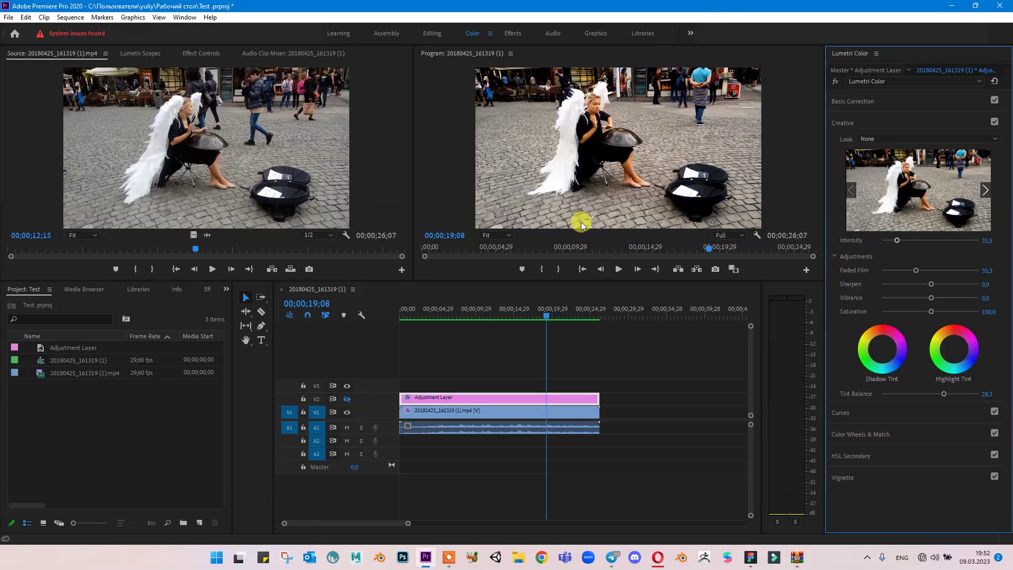
Step: Apply the Monochrome Fuji ETERNA 250D Kodak 2395 look to the adjustment layer with an Intensity of 75.0
mouse_move(911, 245)
left_mouse_down()
mouse_move(945, 236)
mouse_move(911, 239)
mouse_move(922, 248)
left_mouse_up()
left_click(888, 139)
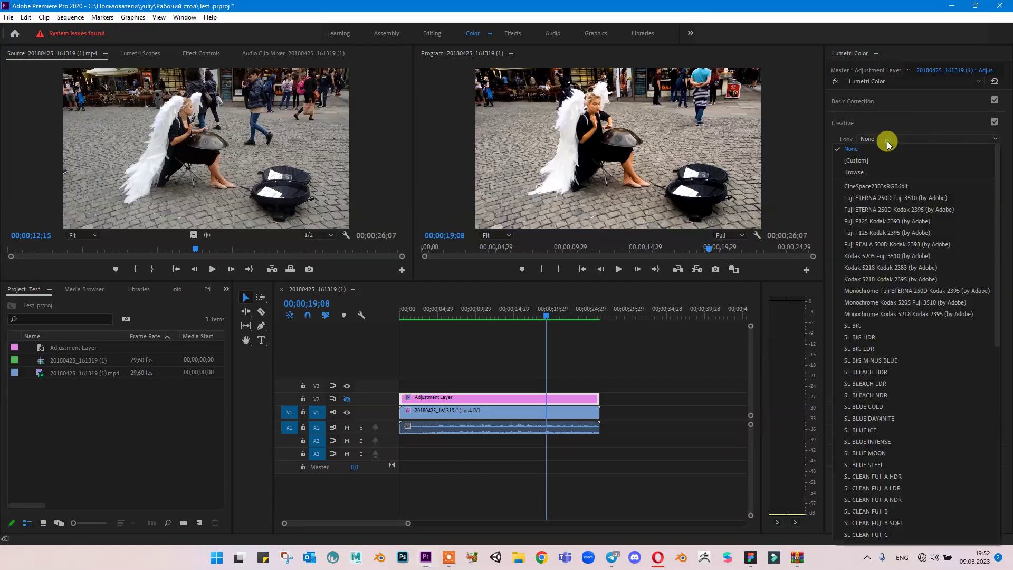
left_click(880, 290)
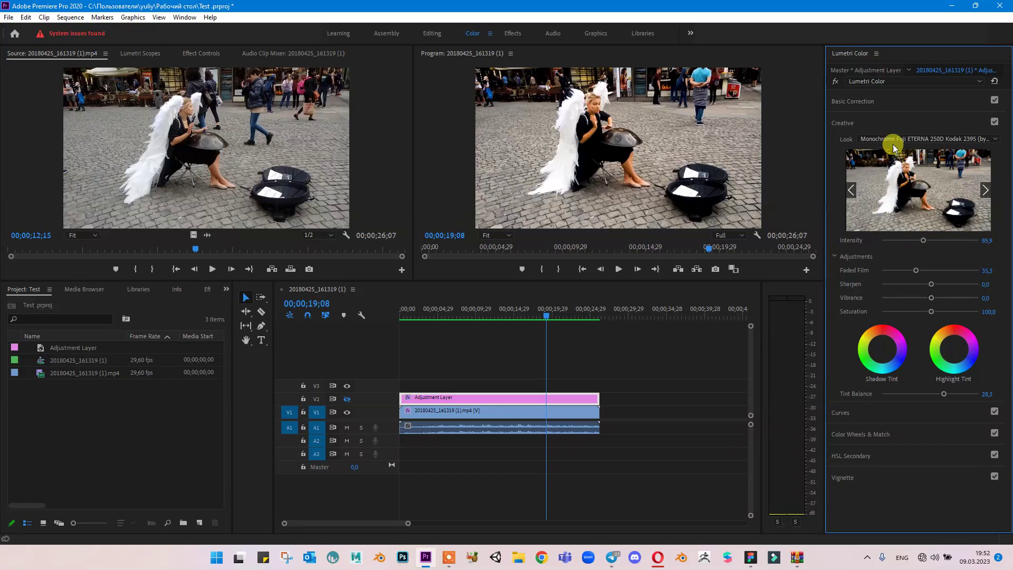
left_click(920, 241)
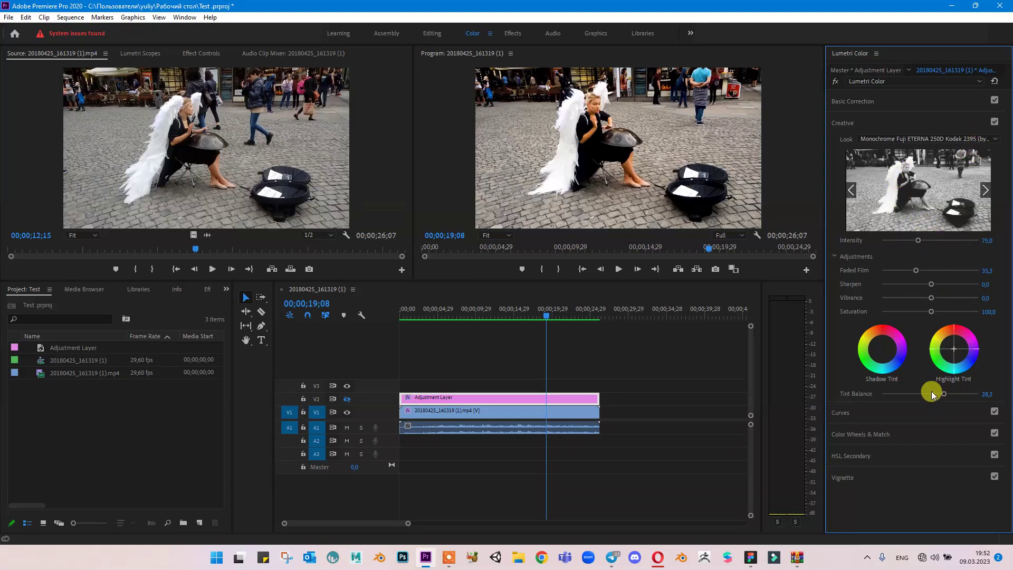
Step: Collapse the Creative adjustments and raise the Basic Correction Temperature to 72.8
left_click(835, 257)
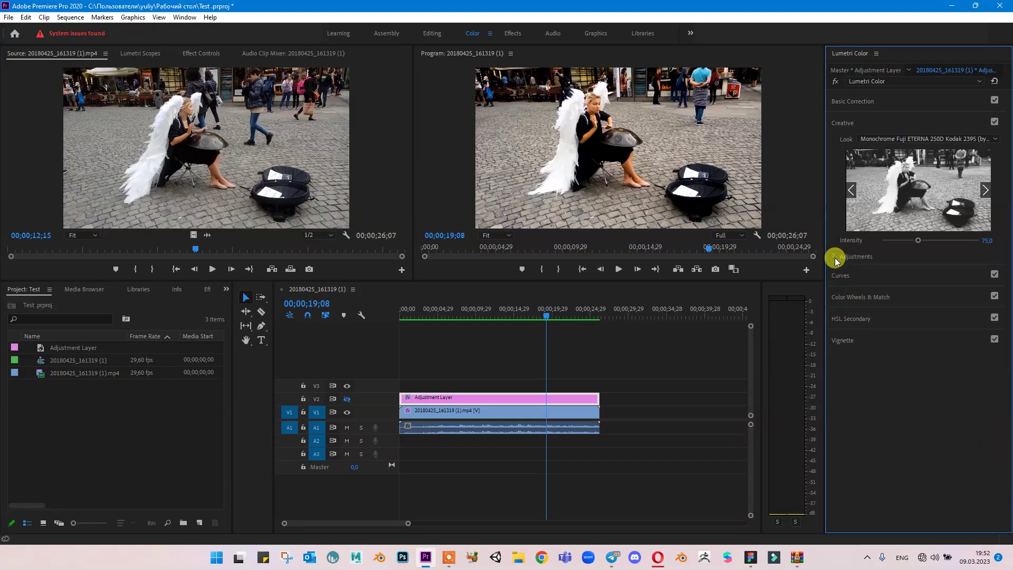
left_click(835, 257)
left_click(834, 257)
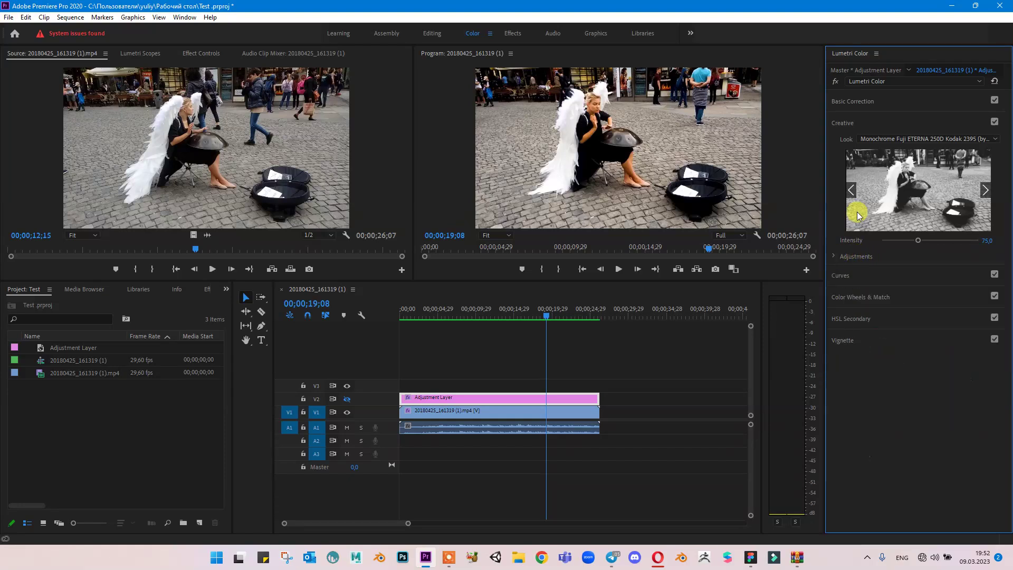
left_click(840, 123)
left_click(840, 124)
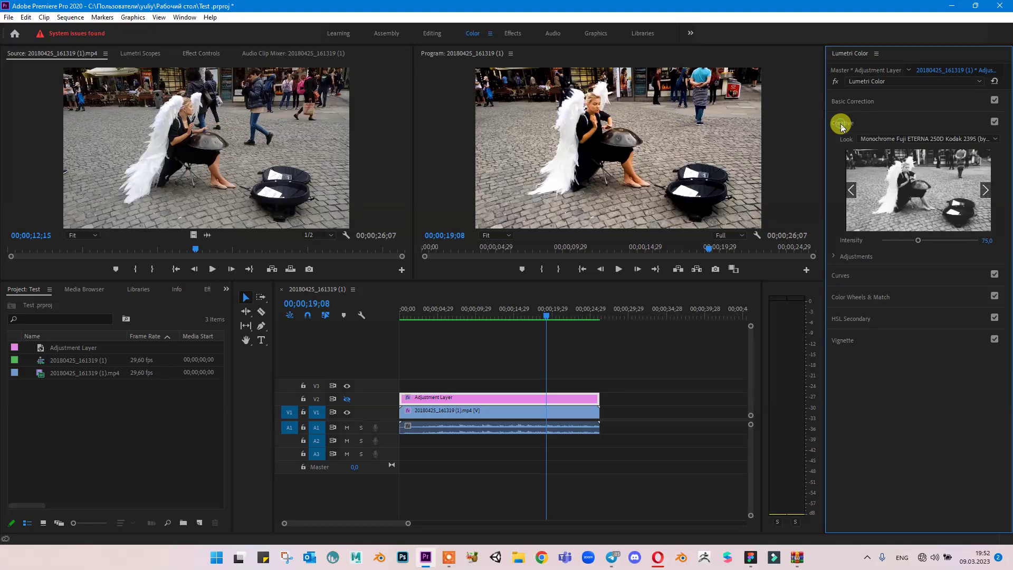
left_click(851, 102)
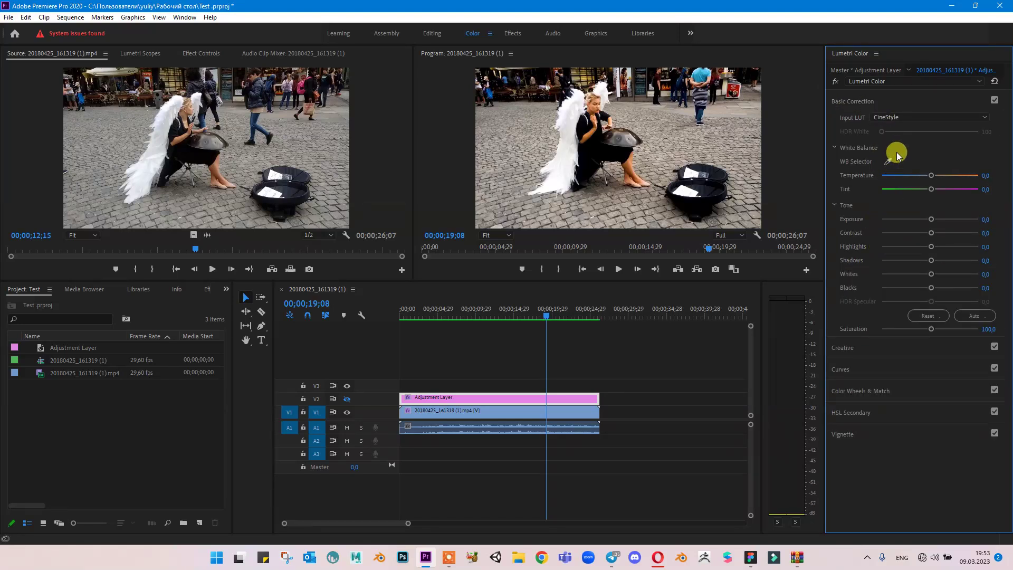
left_click(945, 175)
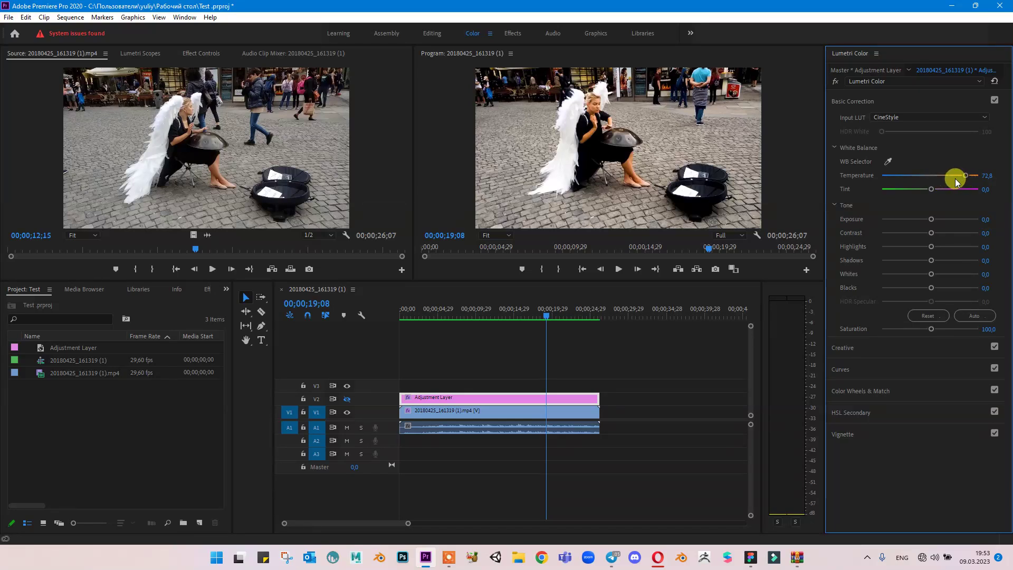
Step: Turn on the V2 track output for the adjustment layer and move the playhead to 00;00;17;18
left_click(560, 397)
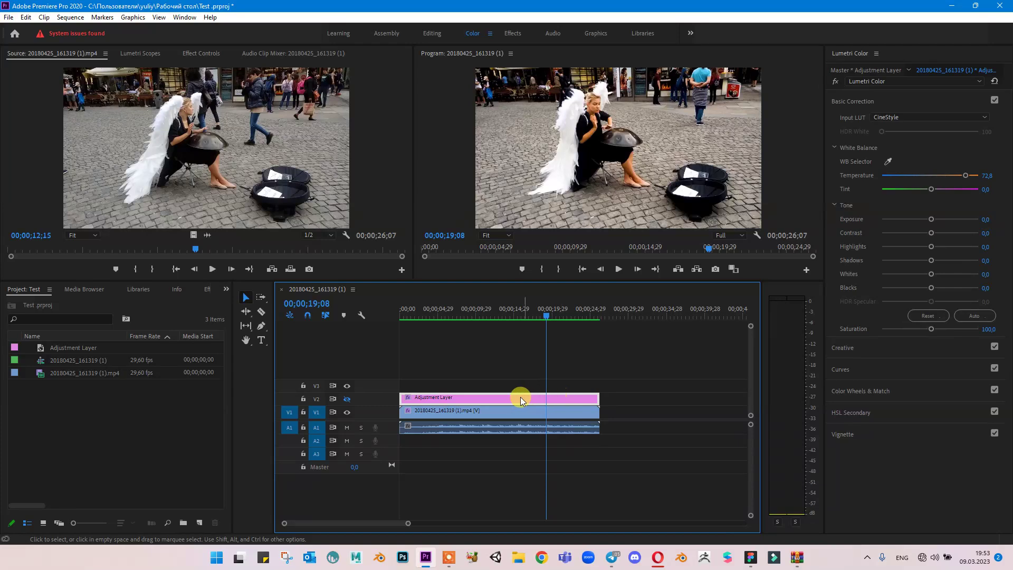
left_click(346, 399)
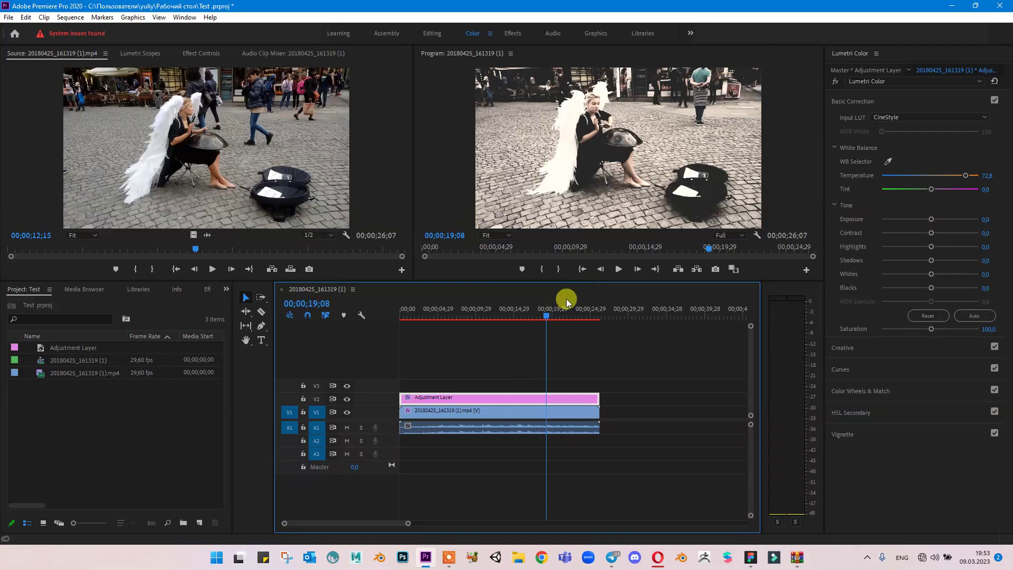
left_click_drag(547, 322, 534, 322)
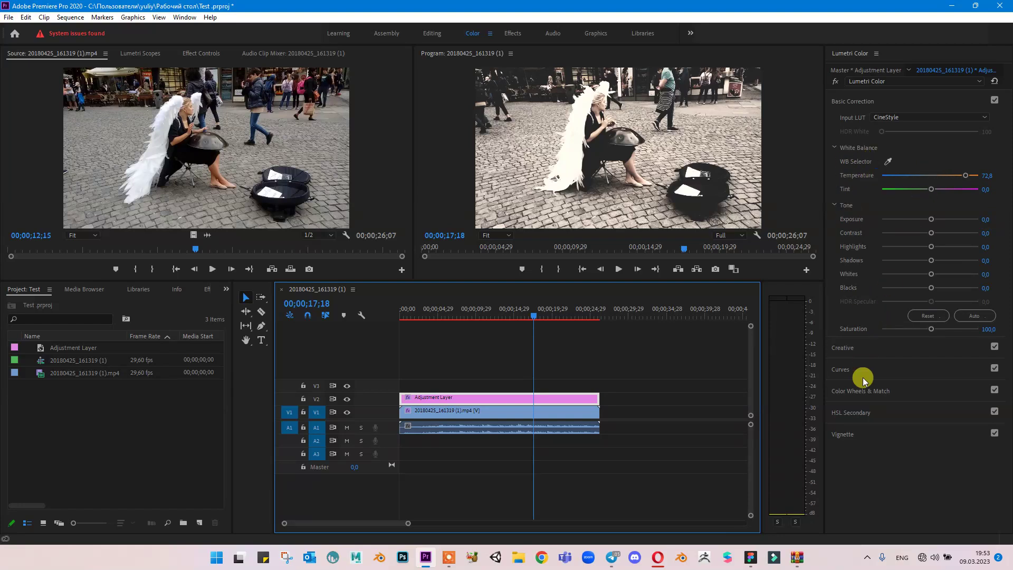
Step: Lower the Creative look's Intensity to 26.1 and switch the look to SL CLEAN FUJI A HDR
left_click(838, 348)
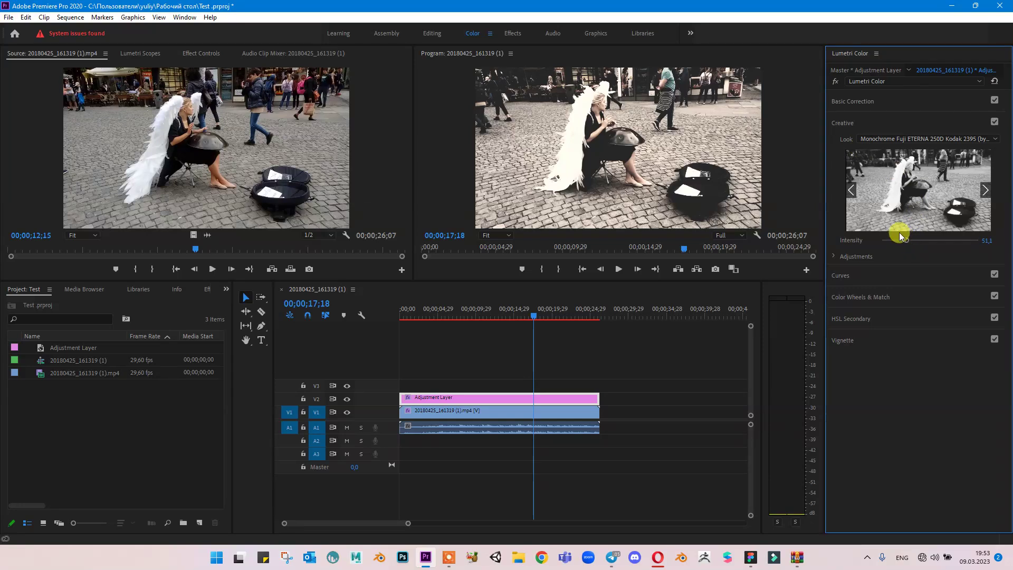
left_click_drag(905, 239, 894, 238)
left_click(924, 139)
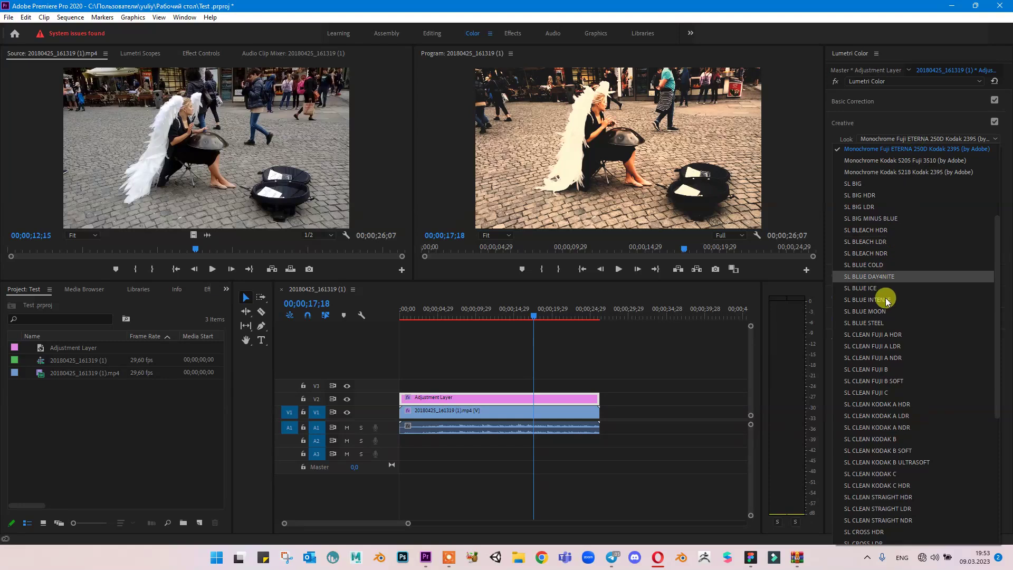
scroll(892, 317, "down", 3)
scroll(874, 350, "up", 3)
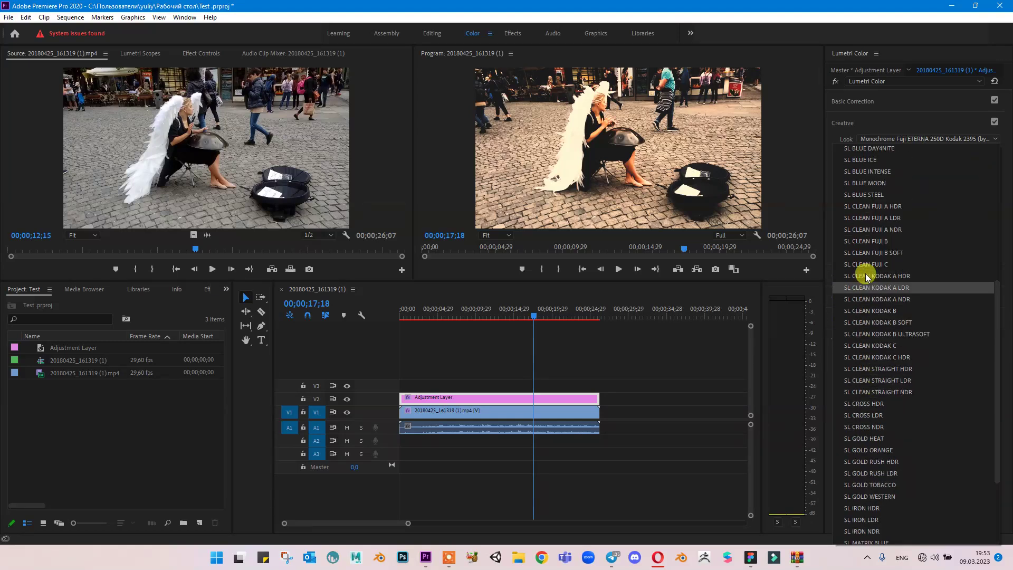
left_click(863, 207)
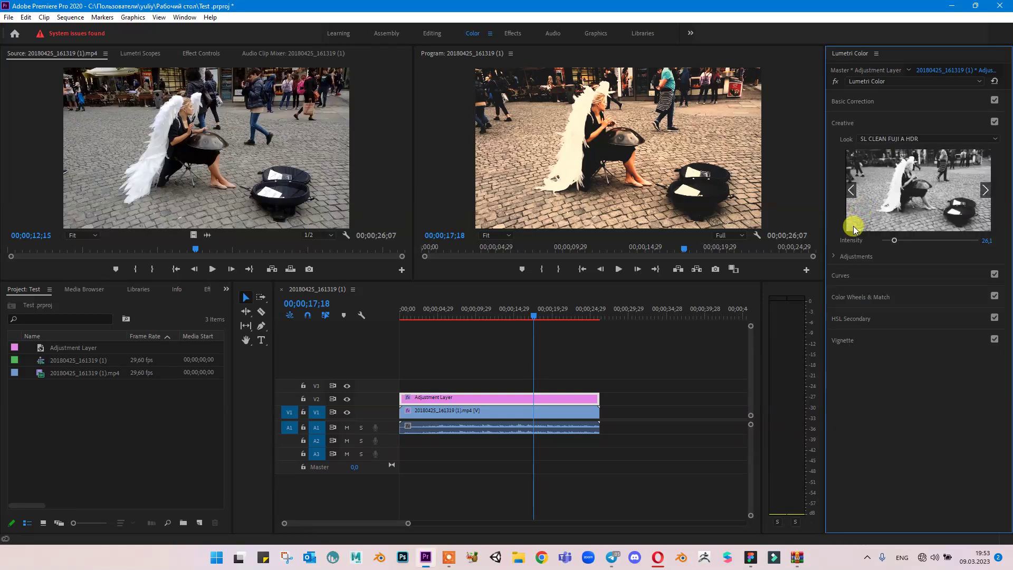
Step: Change the Creative look to SL CLEAN KODAK B and raise its Intensity to 84.8
left_click(904, 140)
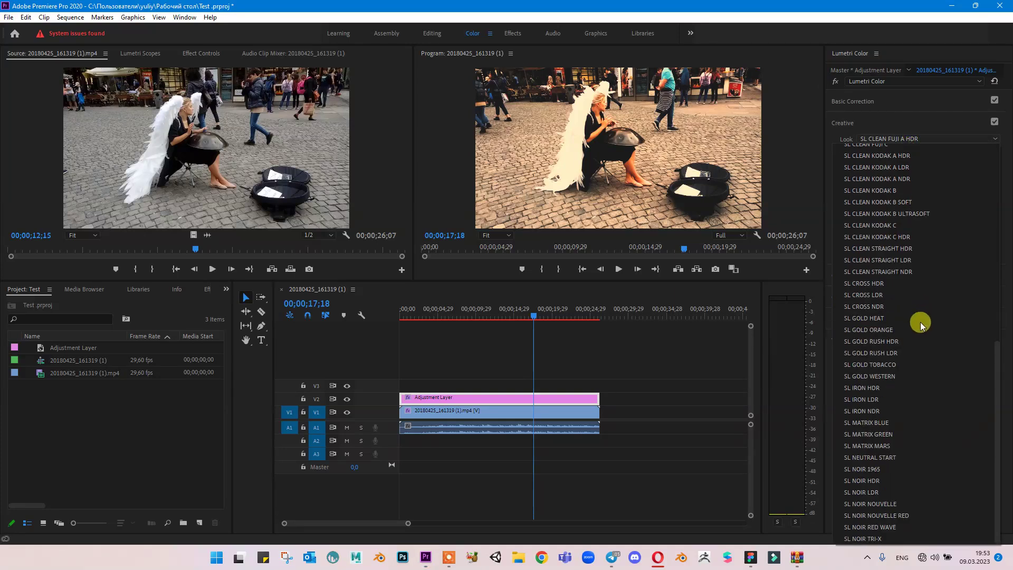
left_click(899, 190)
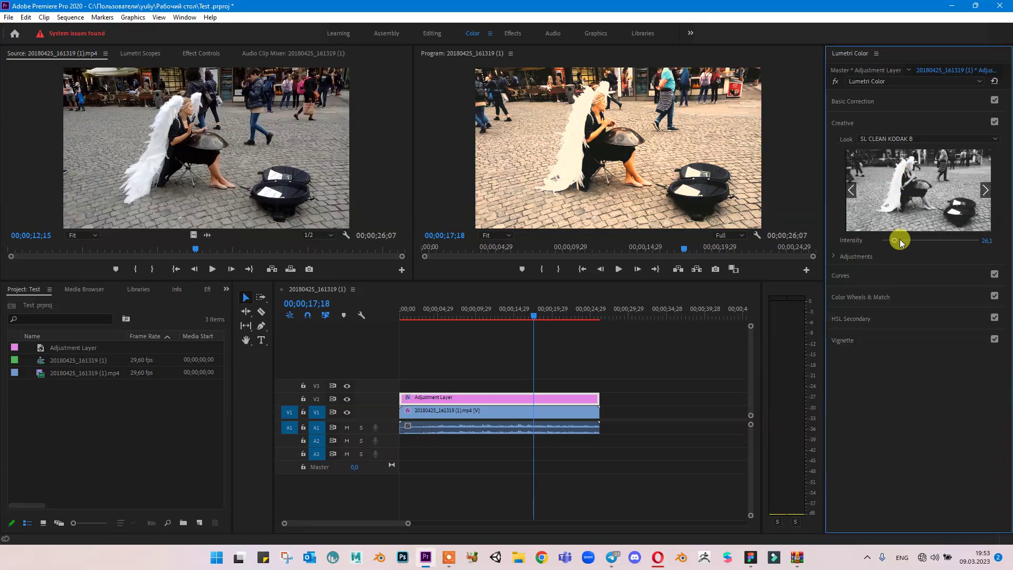
left_click_drag(900, 239, 923, 240)
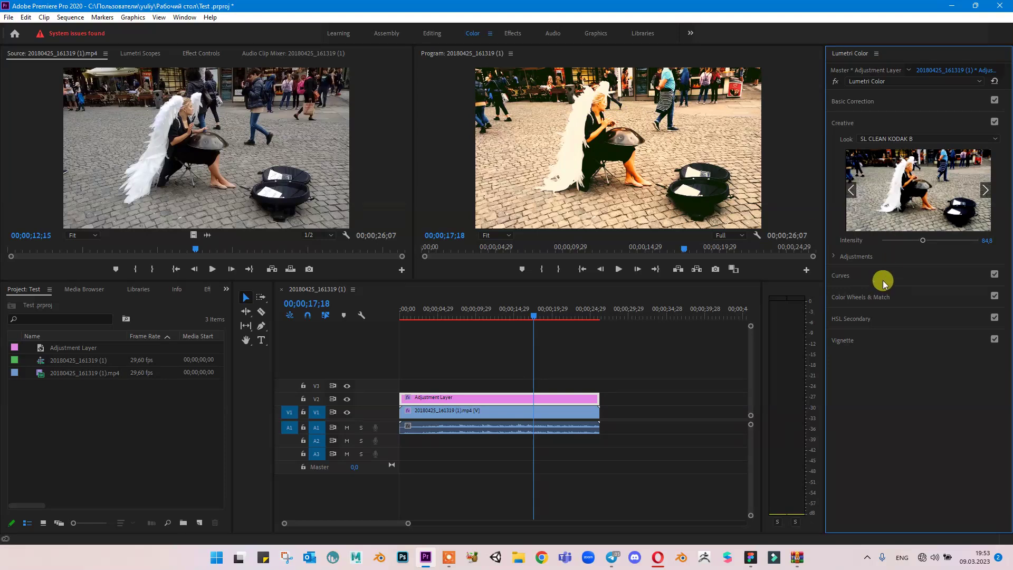
Step: Set the Basic Correction white balance to a Temperature of 18.5 and a Tint of 7.6
left_click(845, 277)
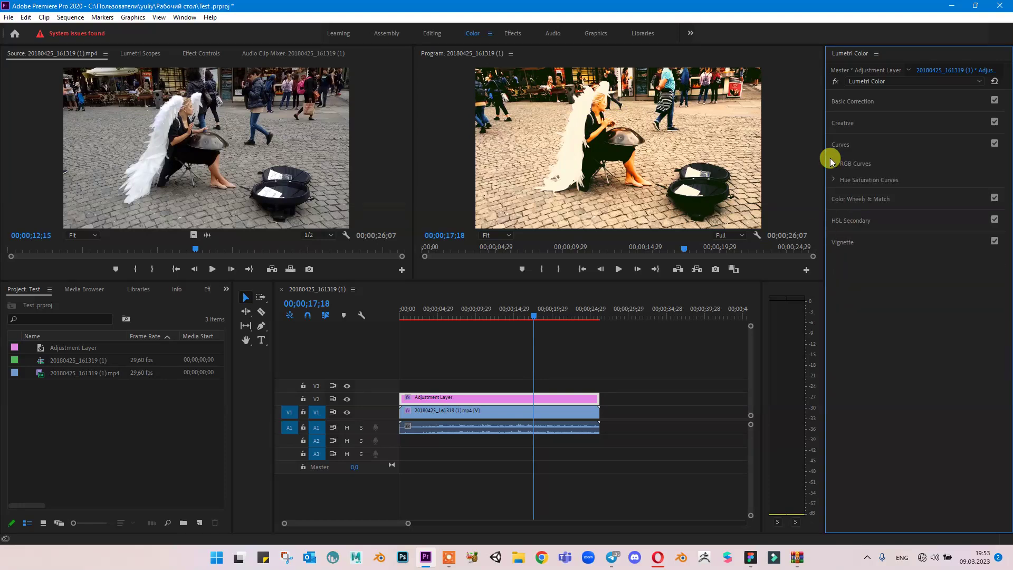
left_click(835, 142)
left_click(845, 102)
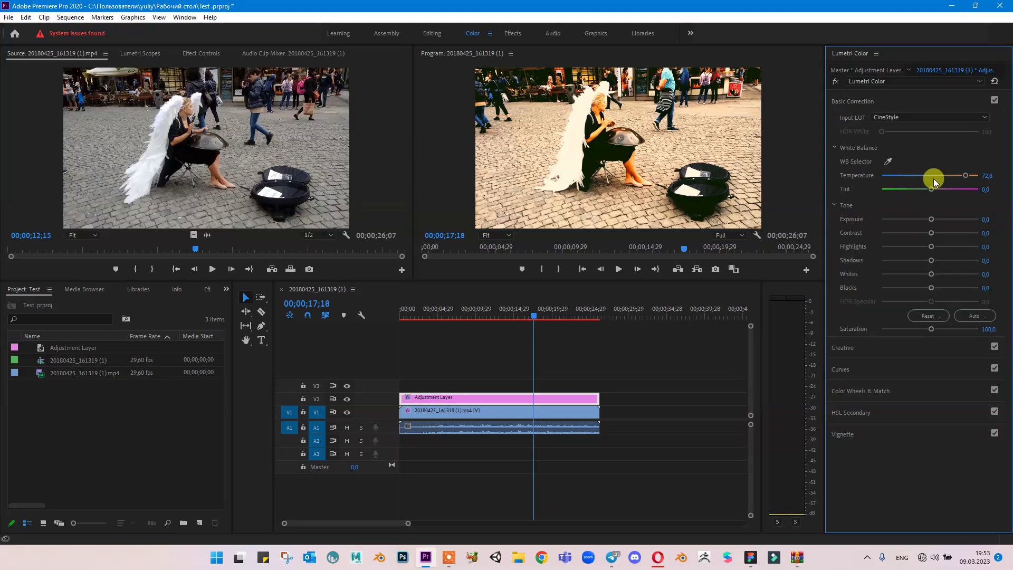
left_click_drag(947, 178, 938, 180)
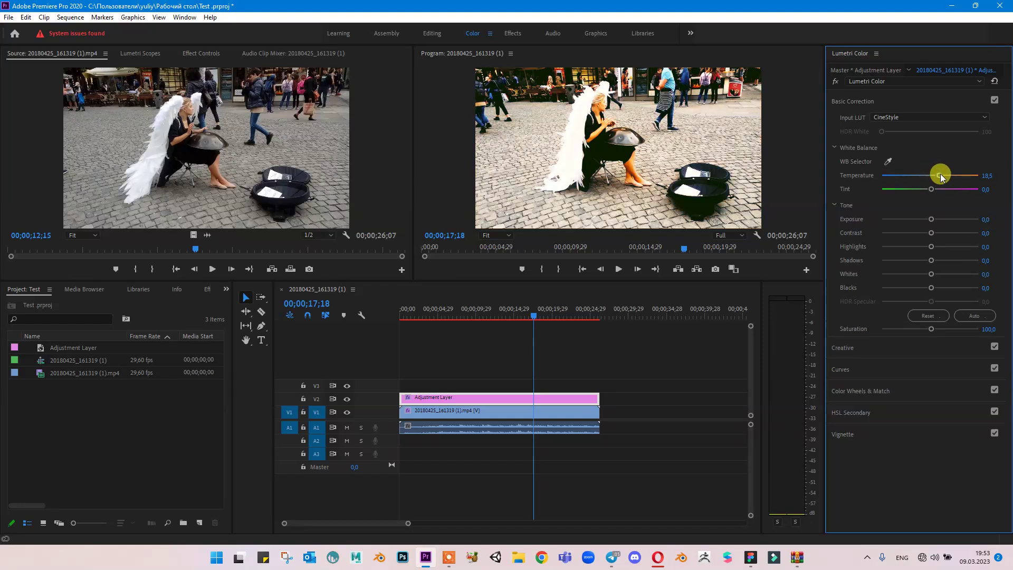
mouse_move(931, 189)
left_mouse_down()
mouse_move(907, 188)
mouse_move(966, 185)
mouse_move(934, 196)
left_mouse_up()
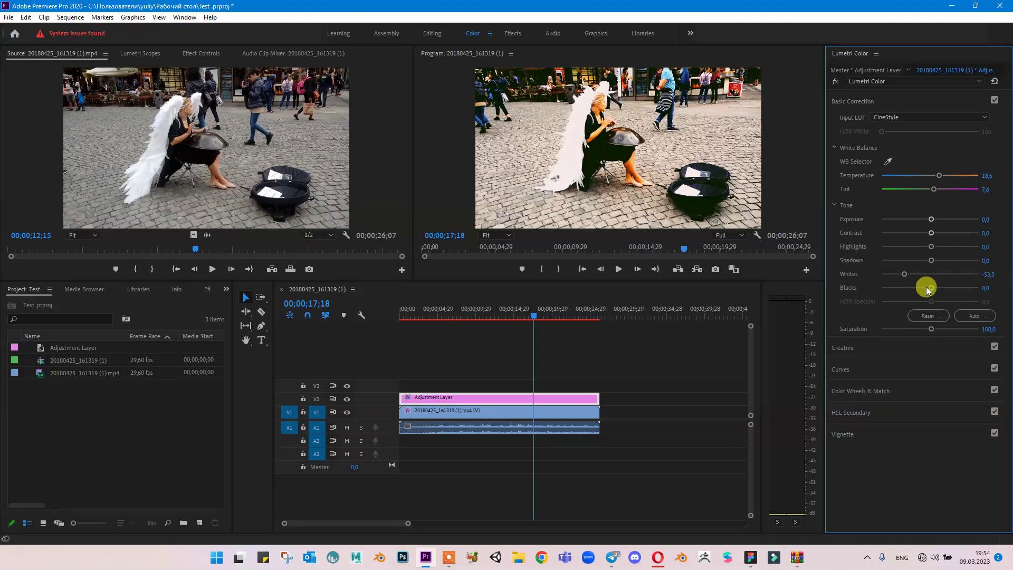
Step: Try Whites at -53.3 and Blacks at -13.0, and return both tone values to 0
left_click_drag(931, 288, 934, 288)
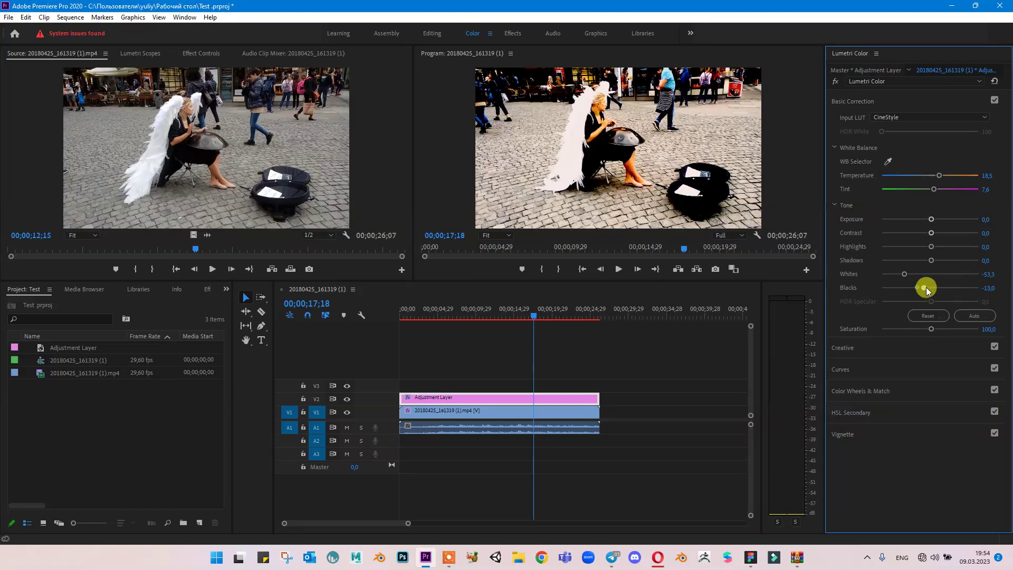
left_click_drag(912, 275, 928, 277)
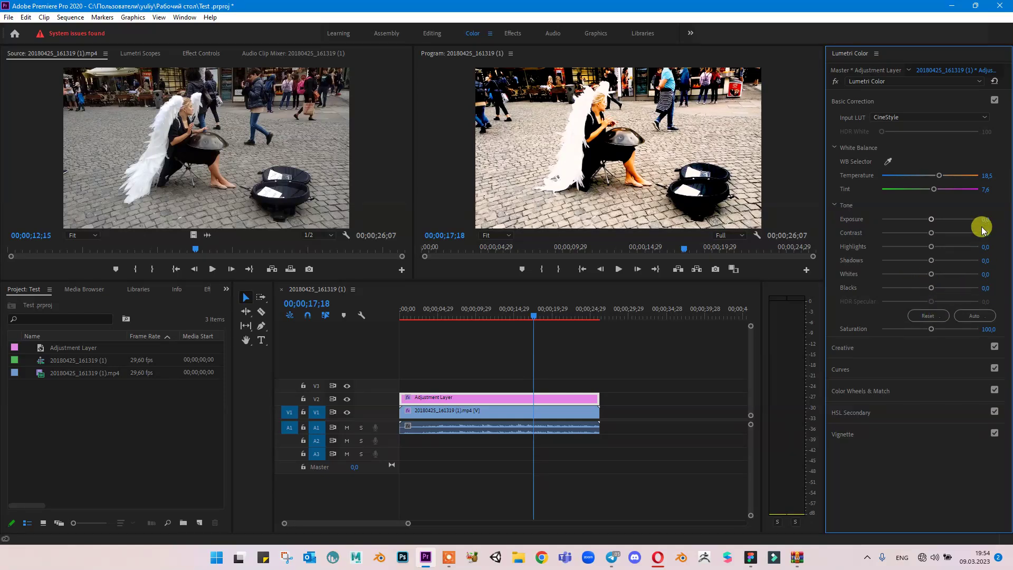
left_click(868, 348)
left_click(861, 283)
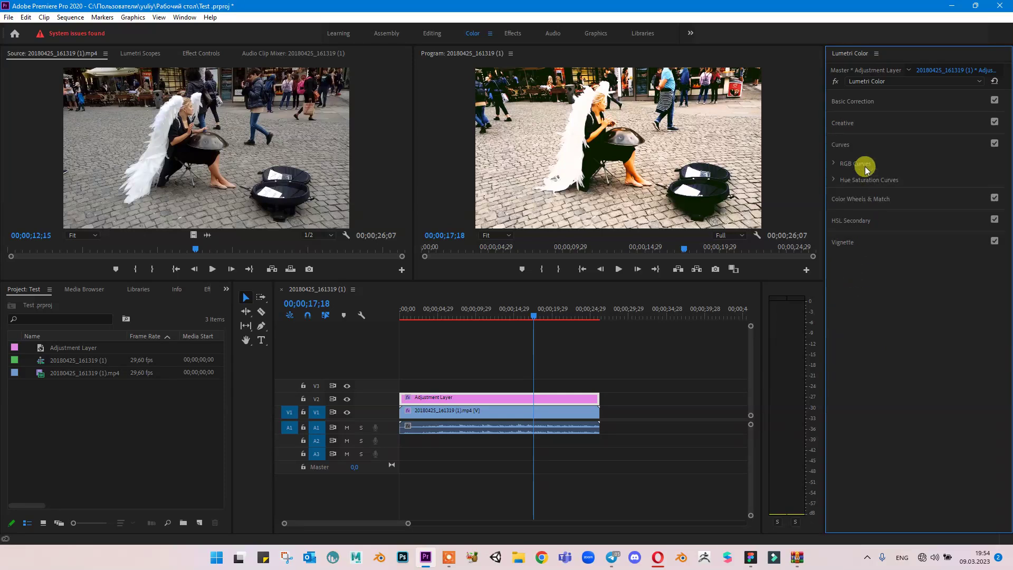
Step: Remove the CineStyle input LUT from the adjustment layer's Basic Correction by choosing None
left_click(841, 102)
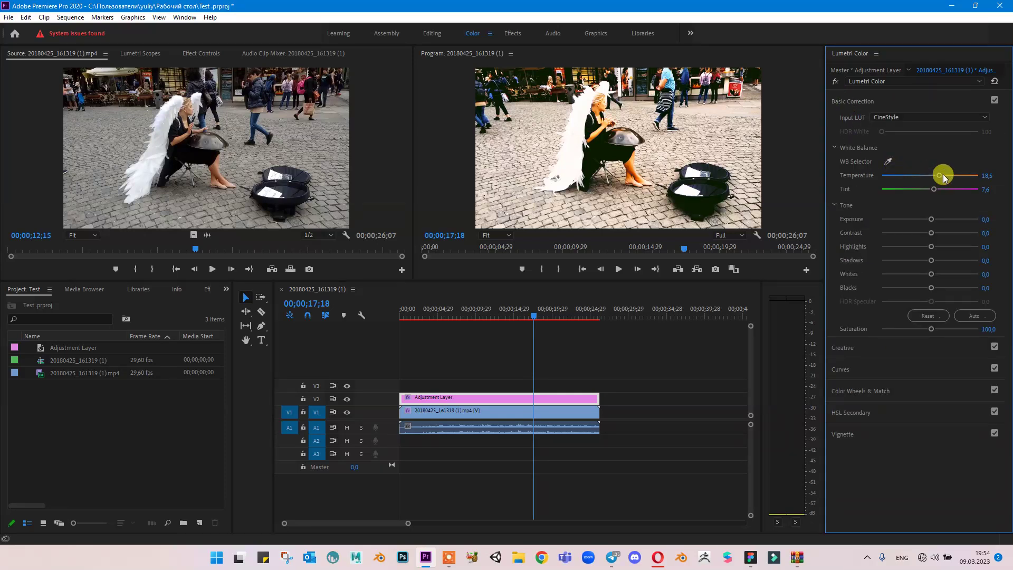
left_click(904, 117)
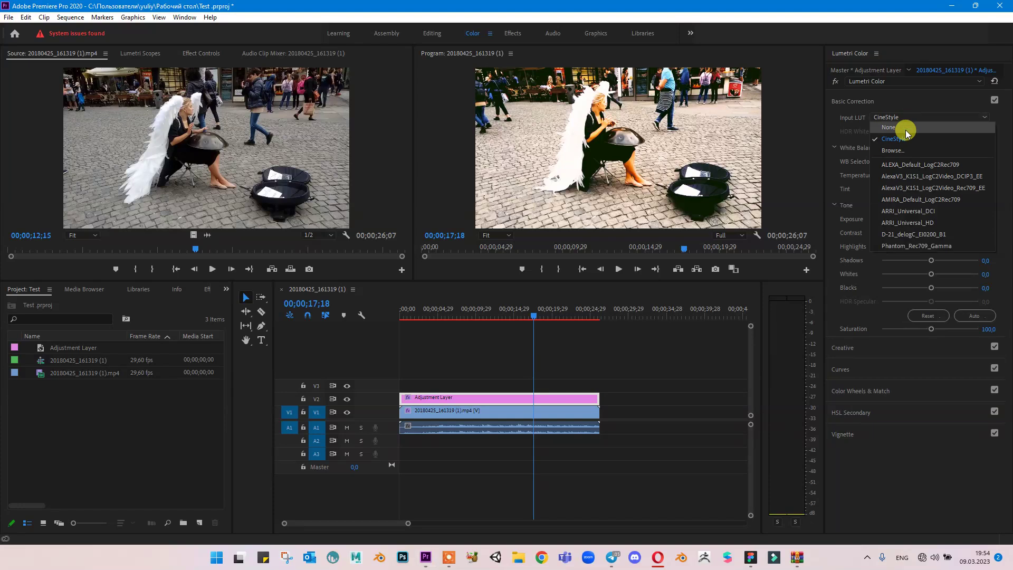
left_click(905, 130)
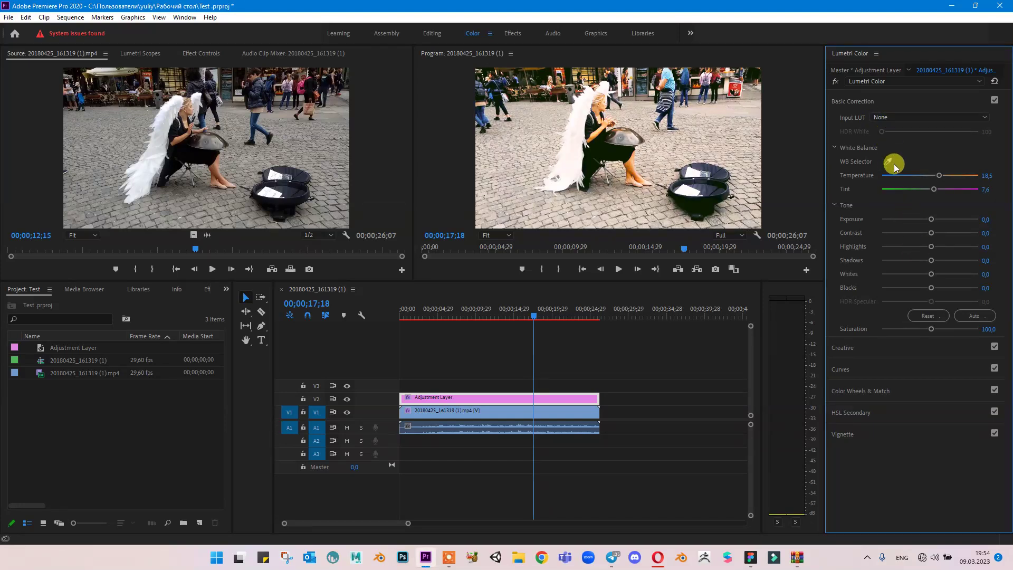
Step: Apply the SL GOLD ORANGE look in the Creative settings with an Intensity of 109.8
left_click(869, 350)
left_click_drag(918, 239, 926, 241)
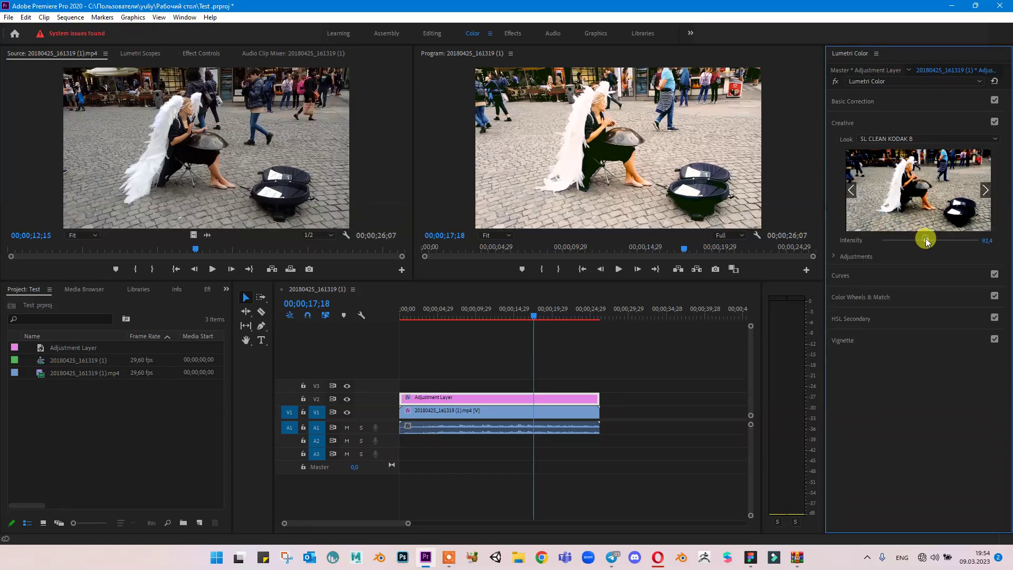
left_click(925, 140)
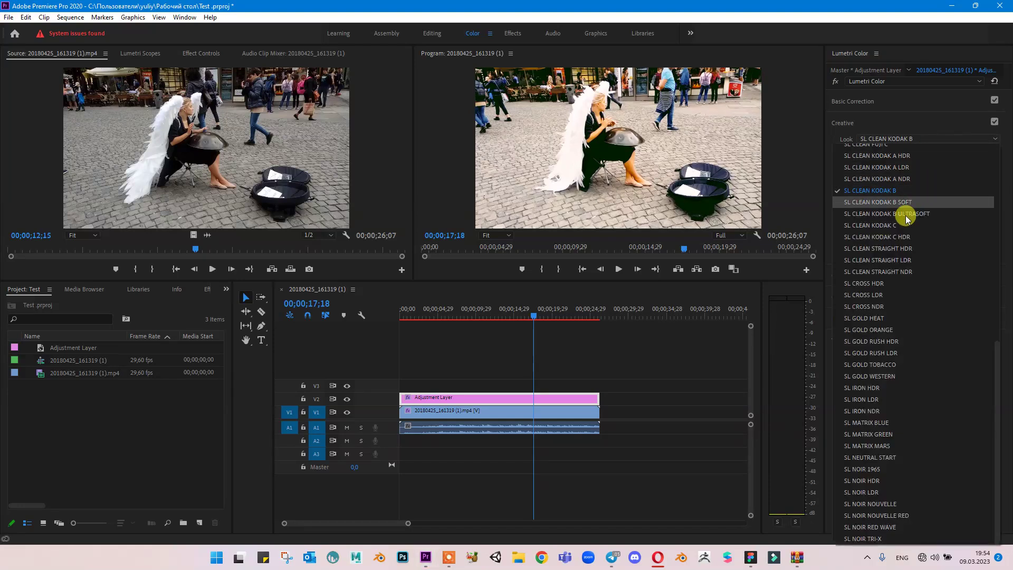
left_click(892, 330)
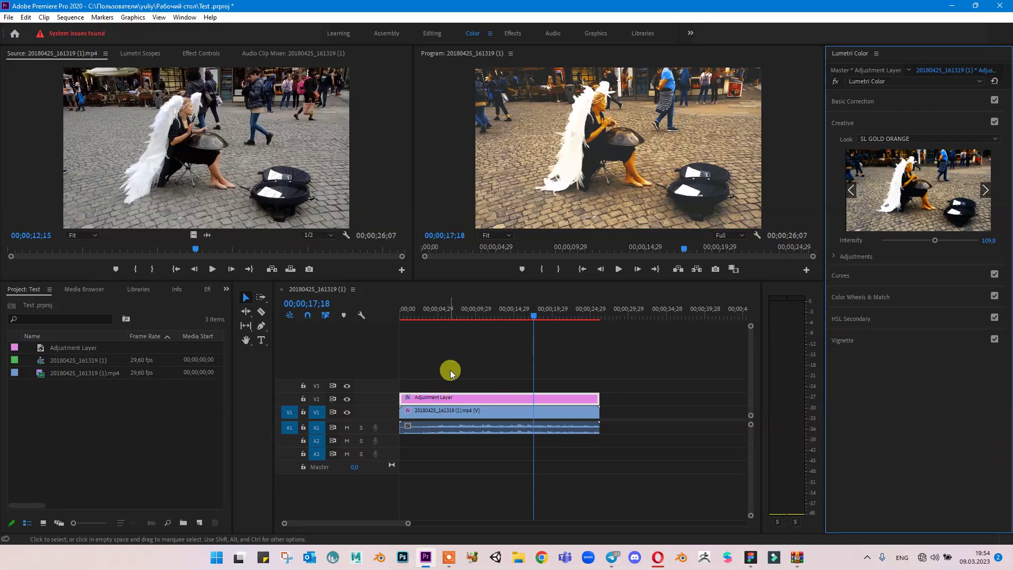
Step: Toggle the visibility of the adjustment layer's track V2 off and on to compare the footage with and without the grade
left_click(347, 399)
left_click(347, 400)
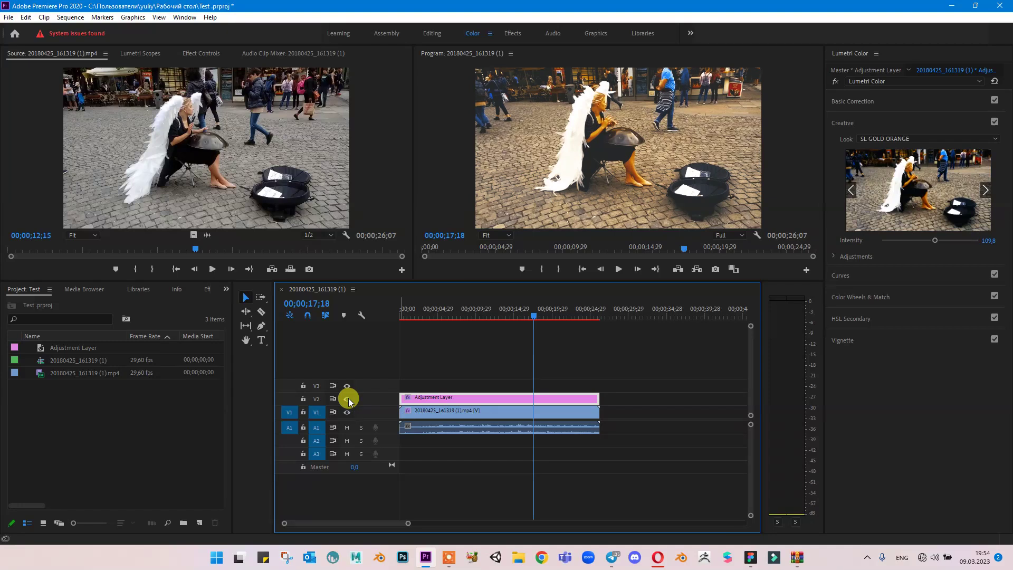
left_click(347, 399)
left_click(346, 400)
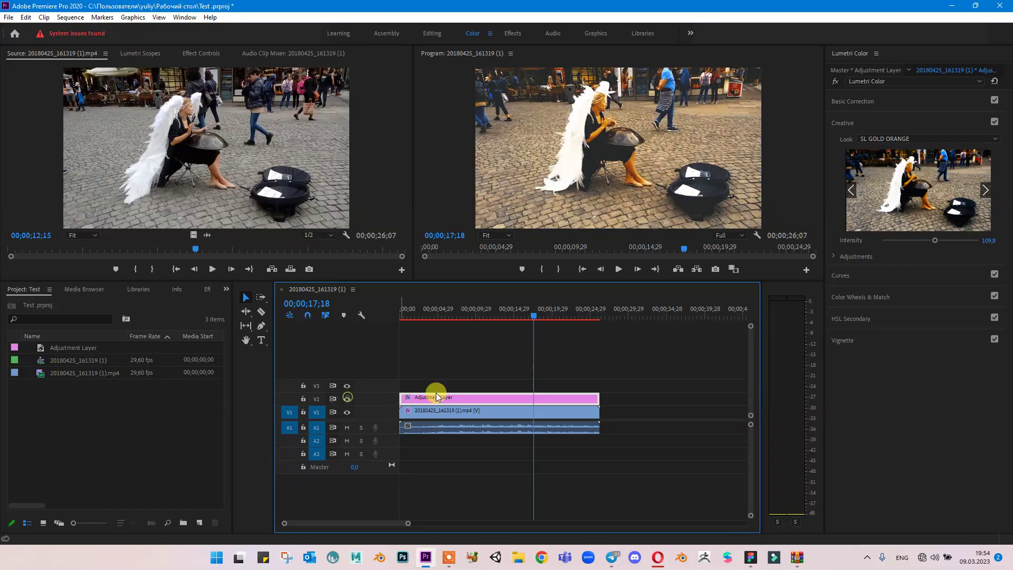
Step: Open the media export settings for the graded sequence and set the export format to MPEG4
left_click(9, 18)
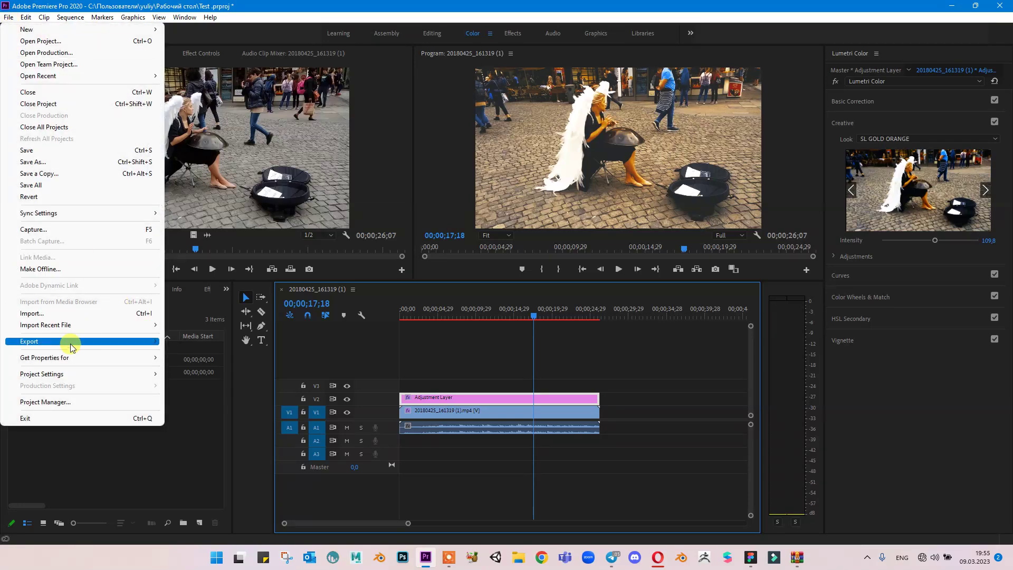
mouse_move(133, 339)
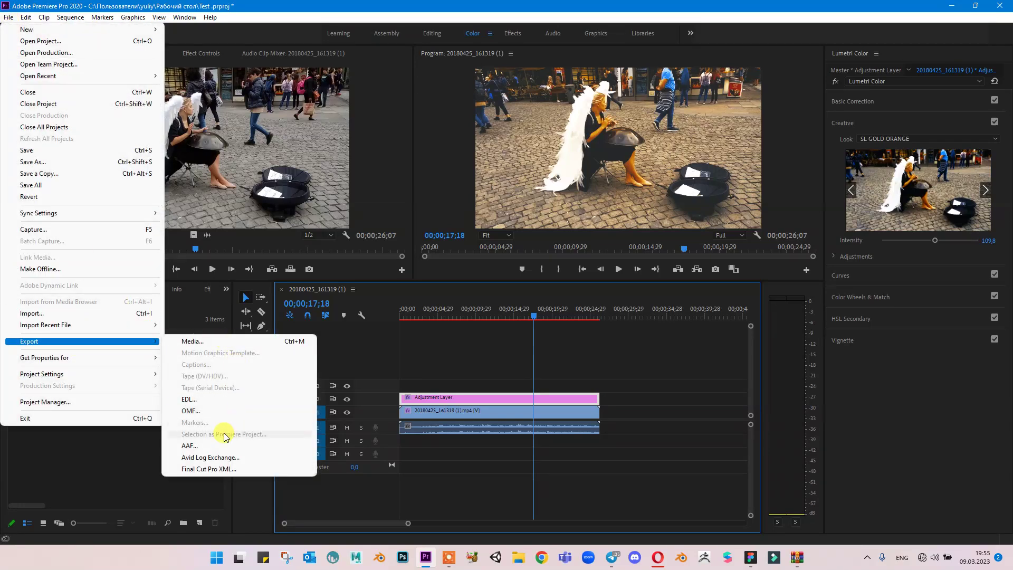
left_click(235, 341)
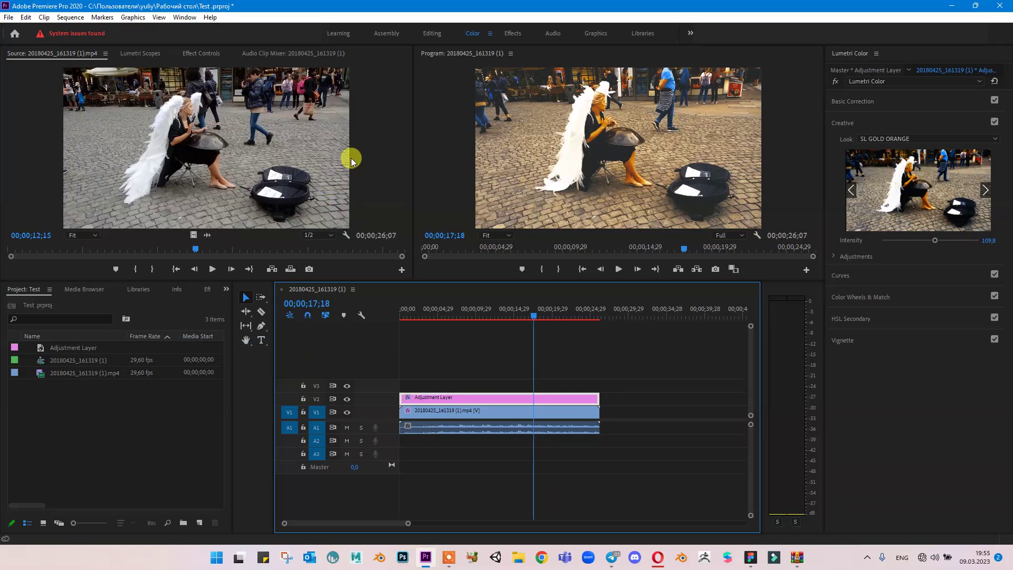
left_click(665, 110)
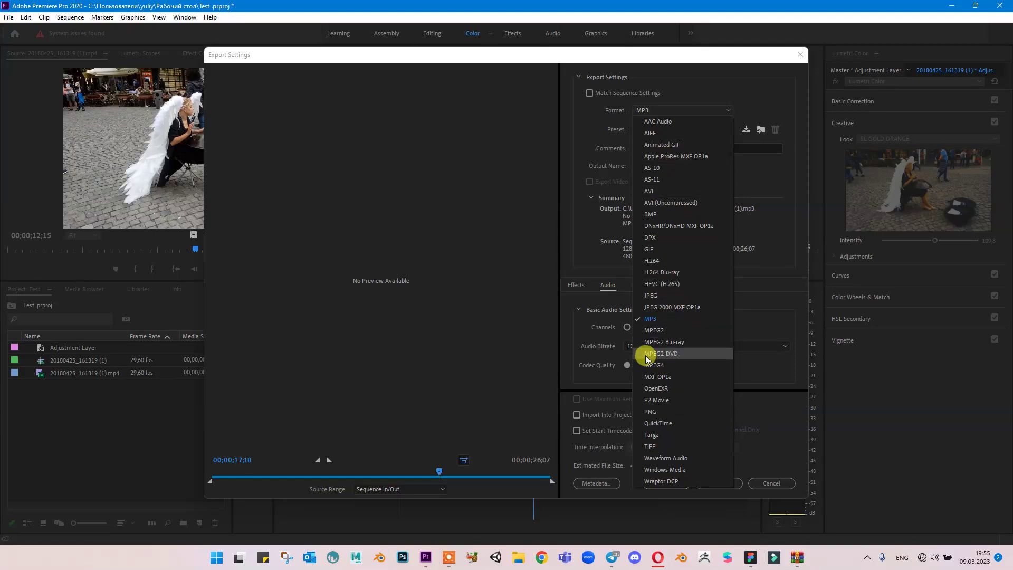
left_click(661, 364)
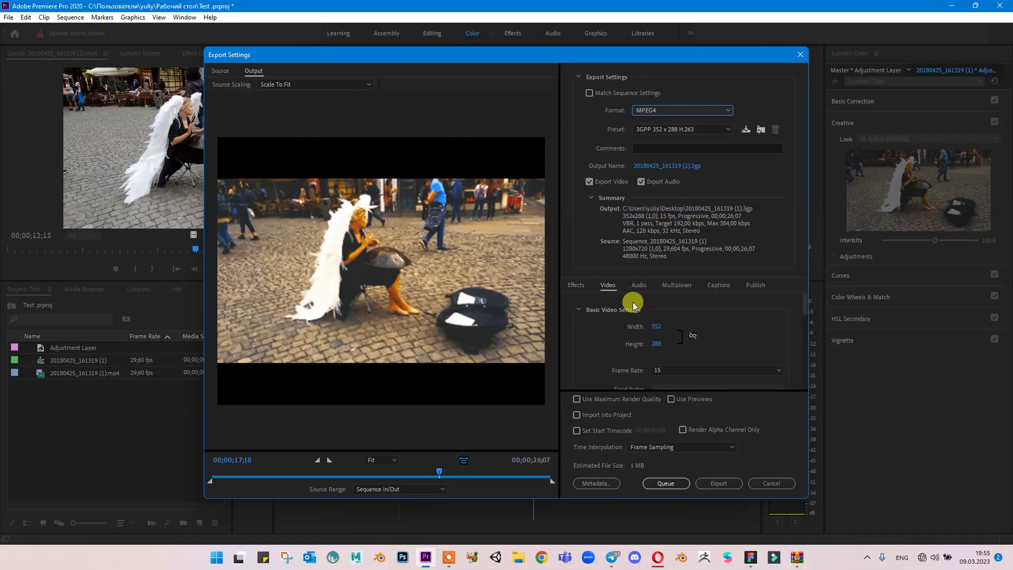
Step: Review the MPEG4 presets and video settings, and try to change the export format to H.264
left_click(678, 130)
left_click(667, 129)
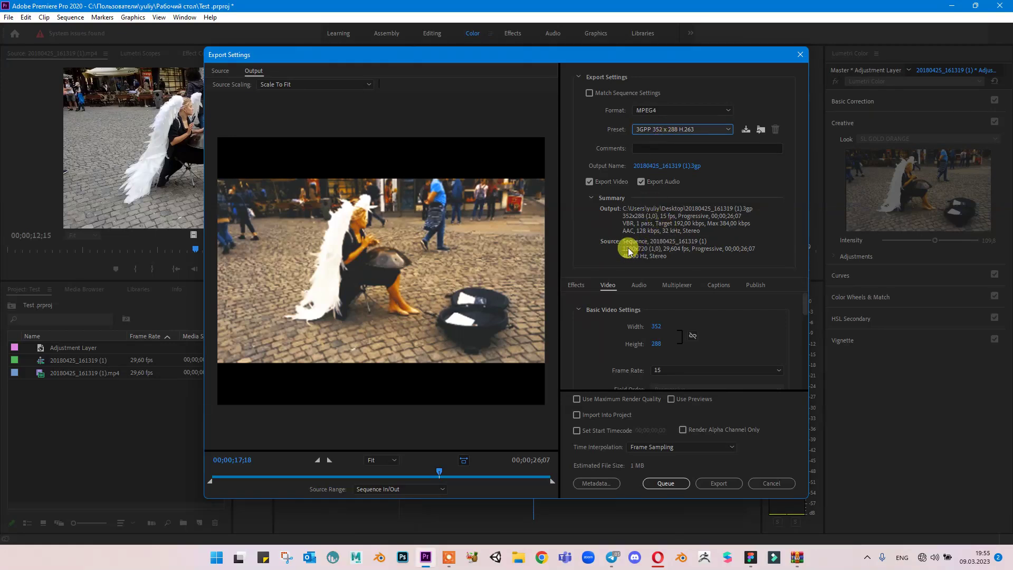
scroll(649, 333, "down", 3)
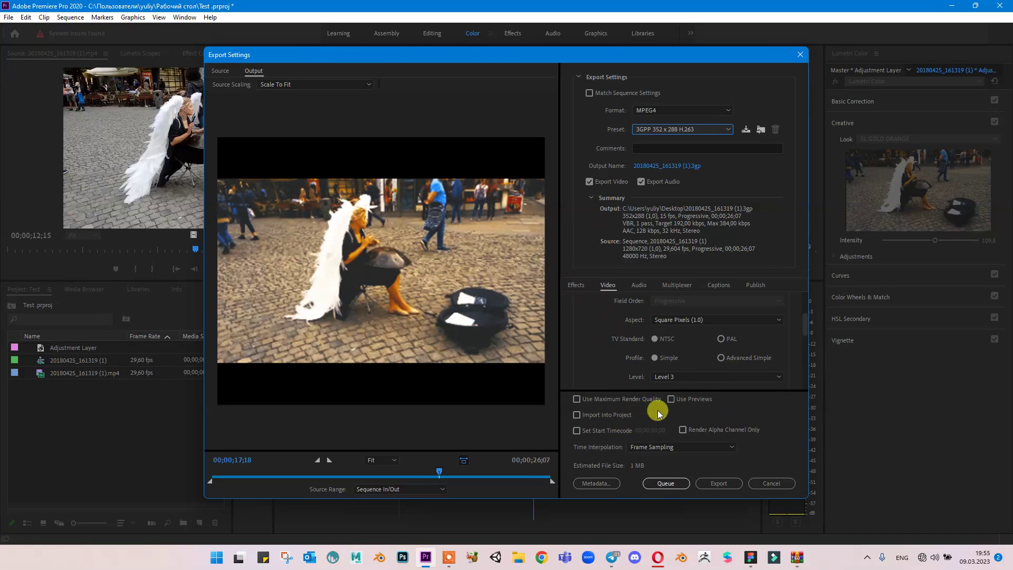
scroll(671, 384, "up", 3)
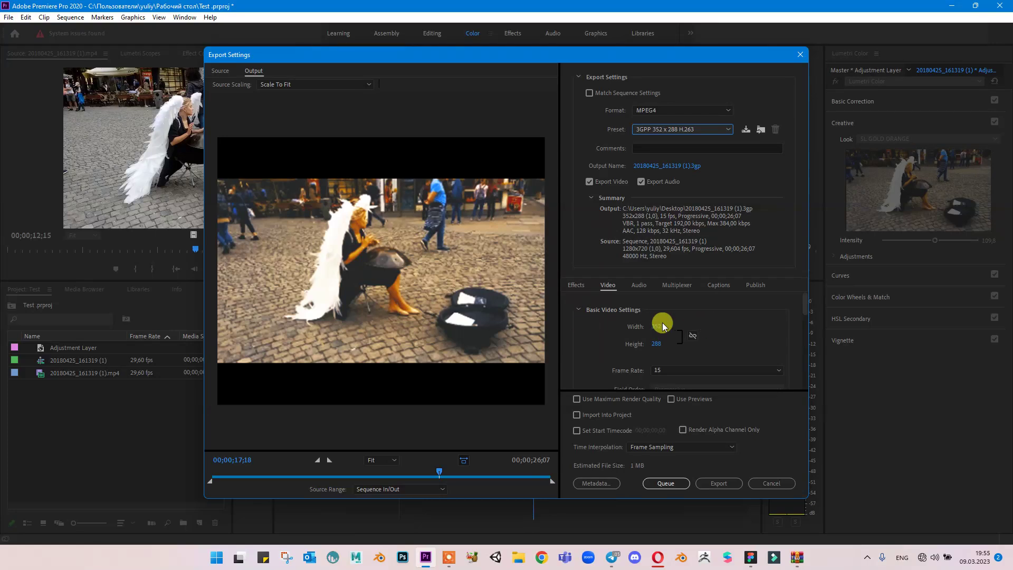
scroll(654, 357, "down", 5)
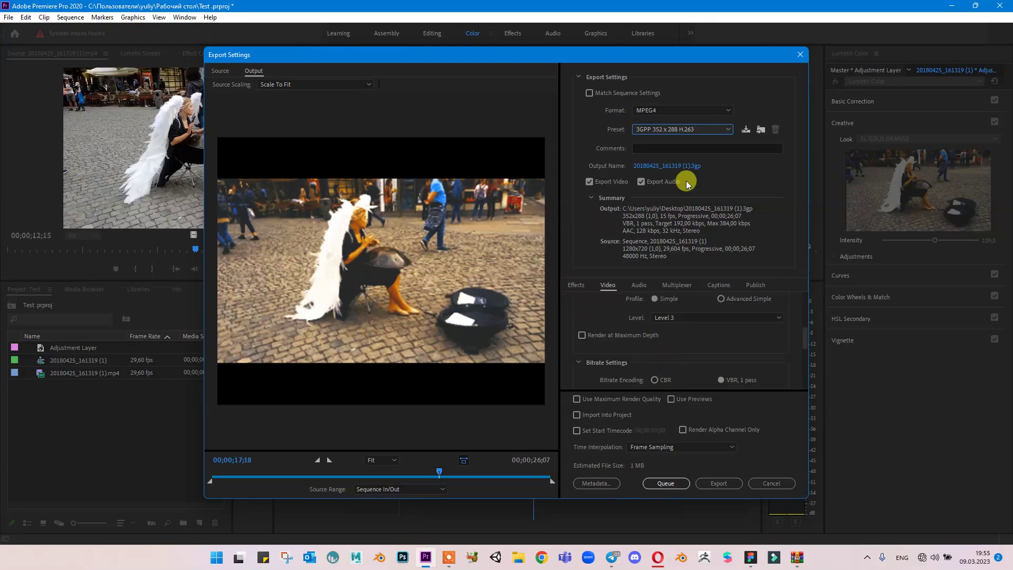
left_click(693, 112)
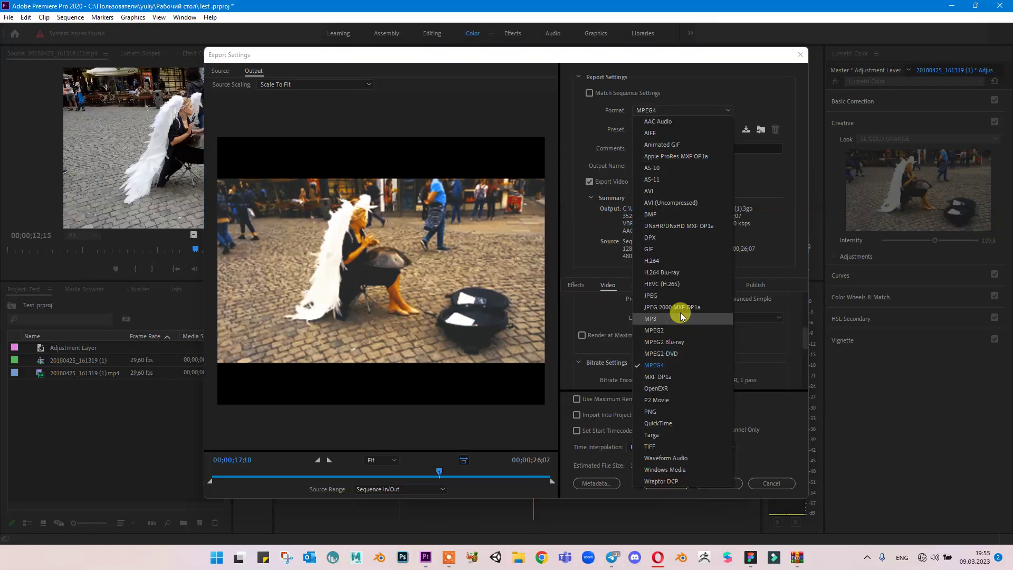
left_click(679, 259)
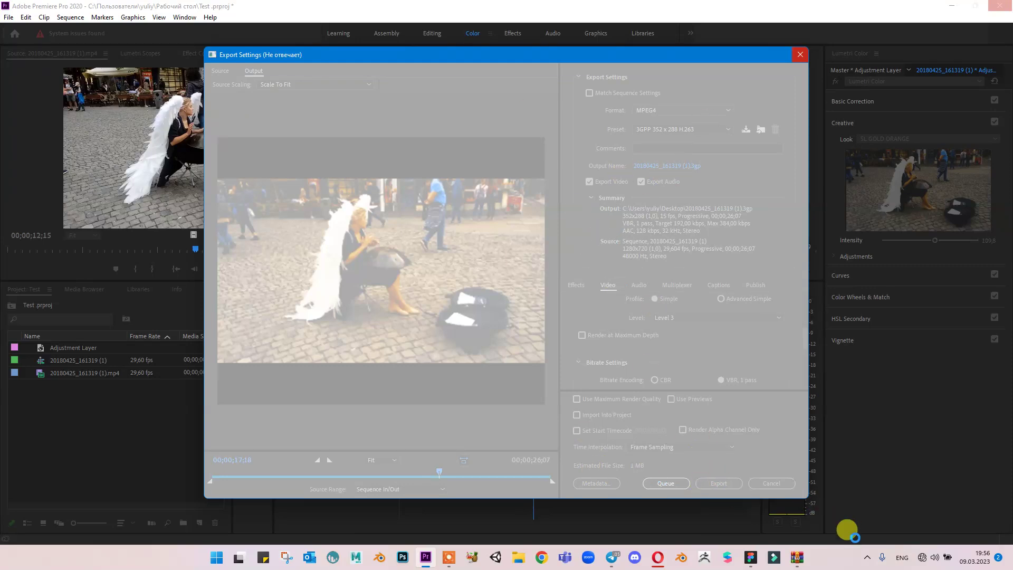
Step: Switch to WinRAR and close all its windows, including the "LUT's для цветокорра.rar" archive
left_click(805, 562)
right_click(804, 558)
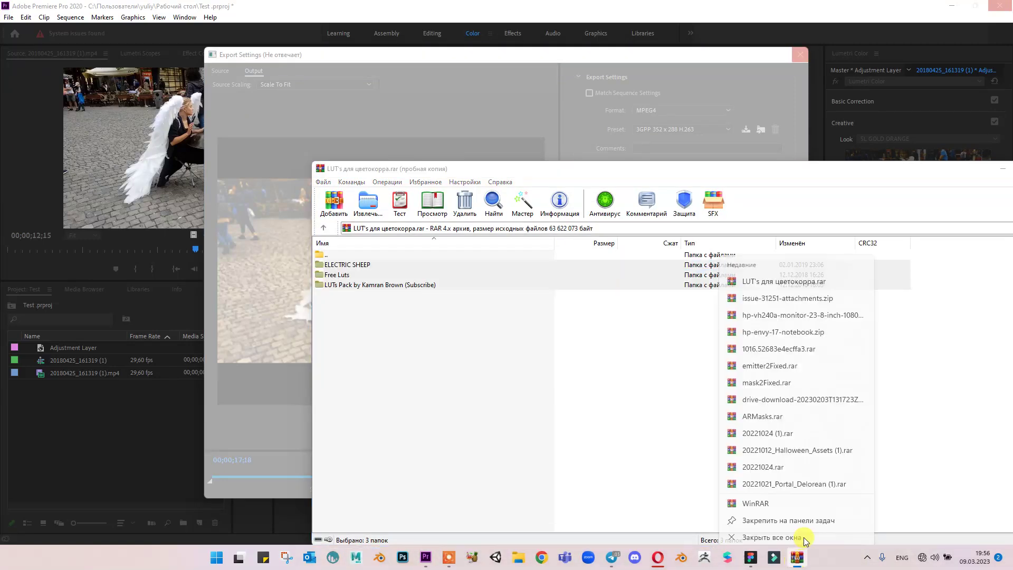
left_click(805, 529)
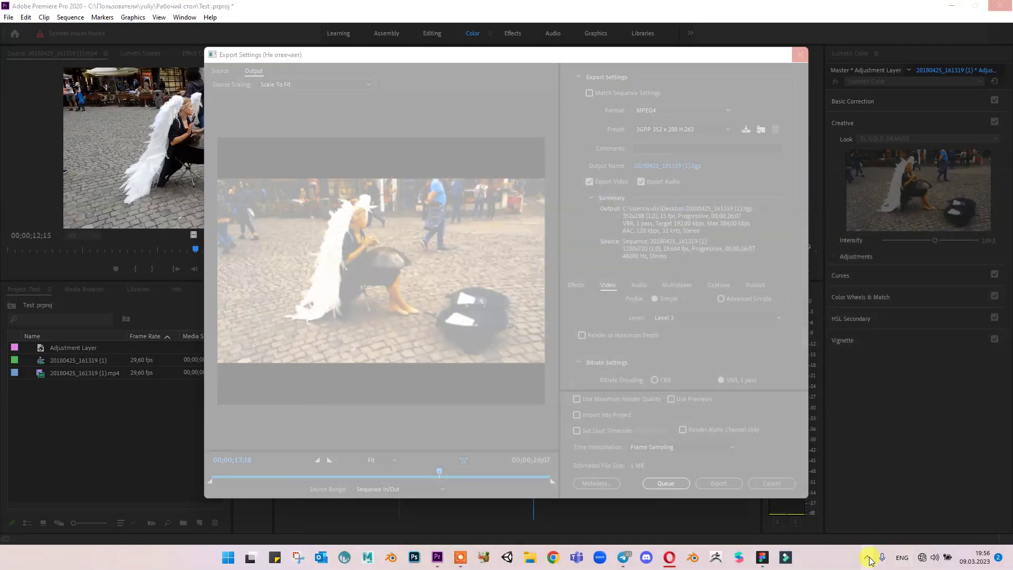